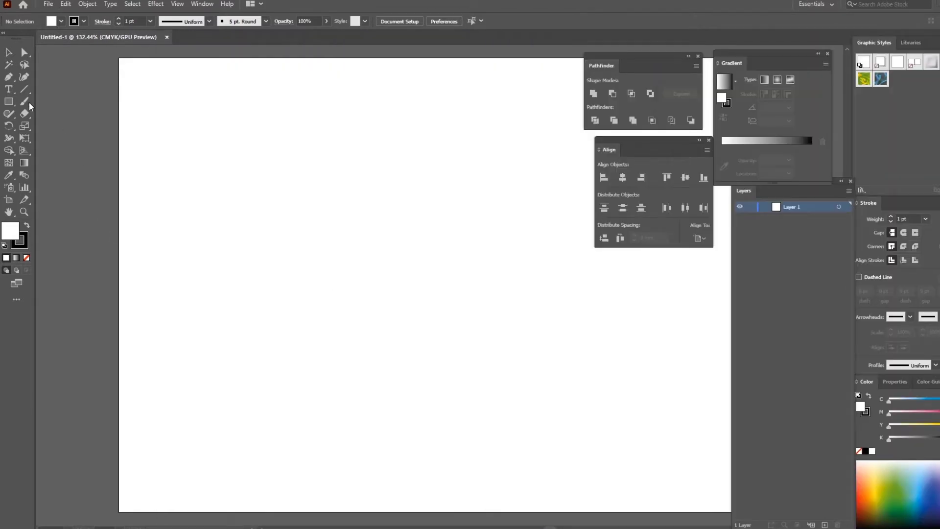
# Collapse the toolbox to one column and draw a closed irregular outline about 130 × 89 mm with the Pen tool
pyautogui.click(3, 33)
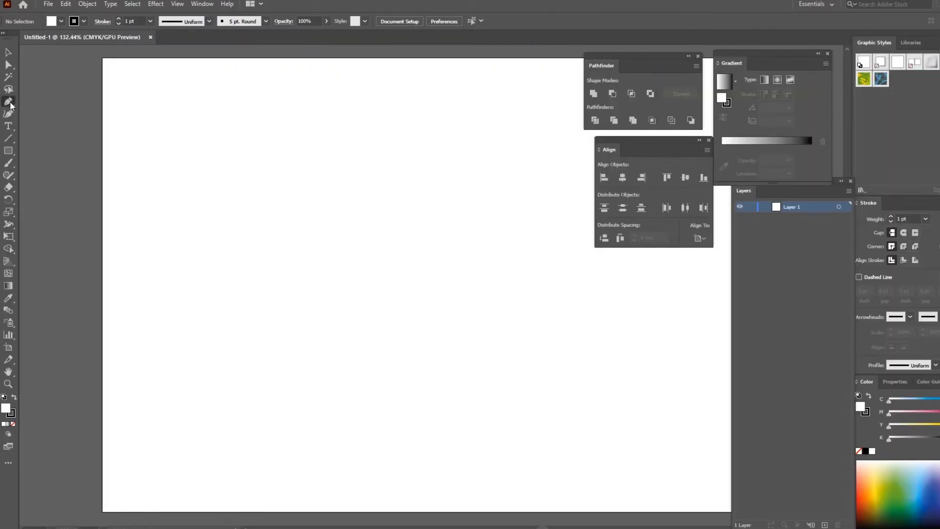
pyautogui.click(196, 285)
pyautogui.click(228, 206)
pyautogui.moveTo(414, 173); pyautogui.dragTo(439, 180)
pyautogui.click(478, 215)
pyautogui.click(442, 345)
pyautogui.moveTo(357, 365); pyautogui.dragTo(338, 365)
pyautogui.moveTo(261, 349); pyautogui.dragTo(250, 340)
pyautogui.moveTo(220, 321); pyautogui.dragTo(215, 321)
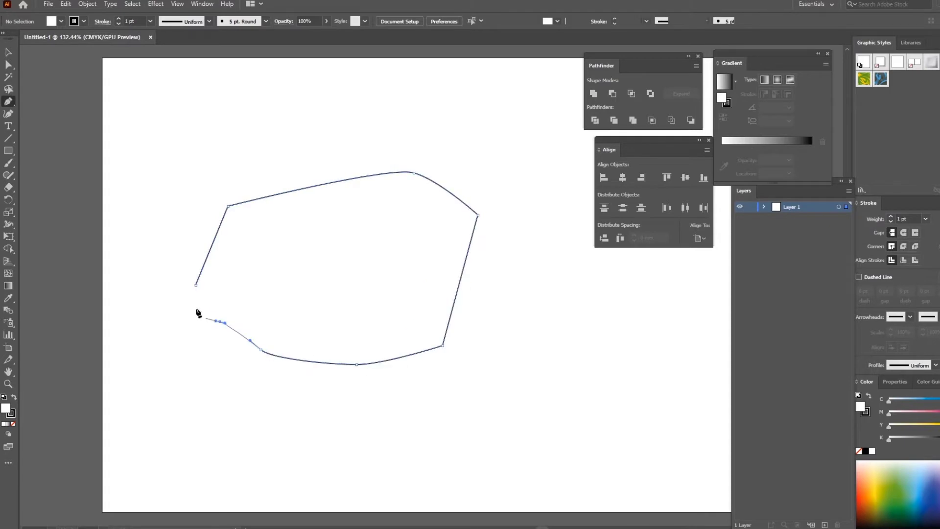
pyautogui.click(195, 285)
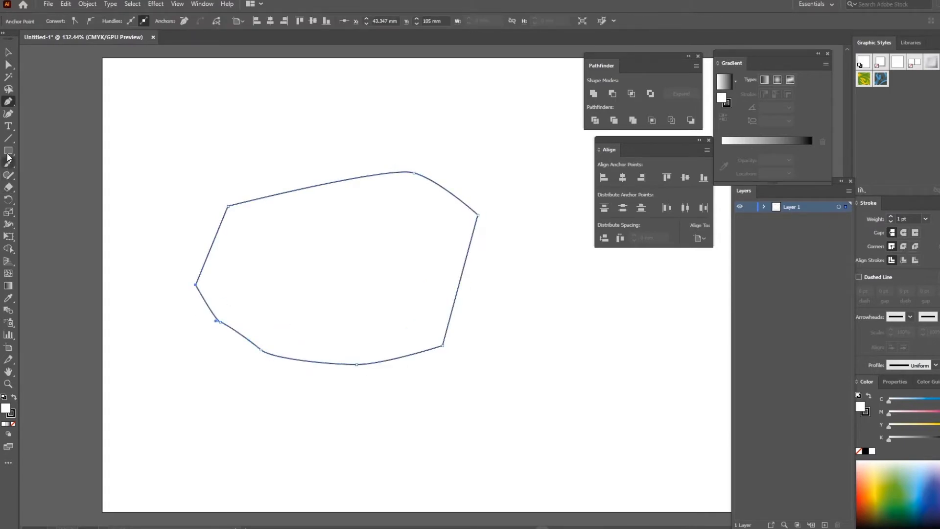
# Add the text 이불밖은 in black, scale it up to about 101 pt and place it beneath the irregular shape
pyautogui.click(9, 127)
pyautogui.hotkey('ctrl', '-')
pyautogui.hotkey('ctrl', '-')
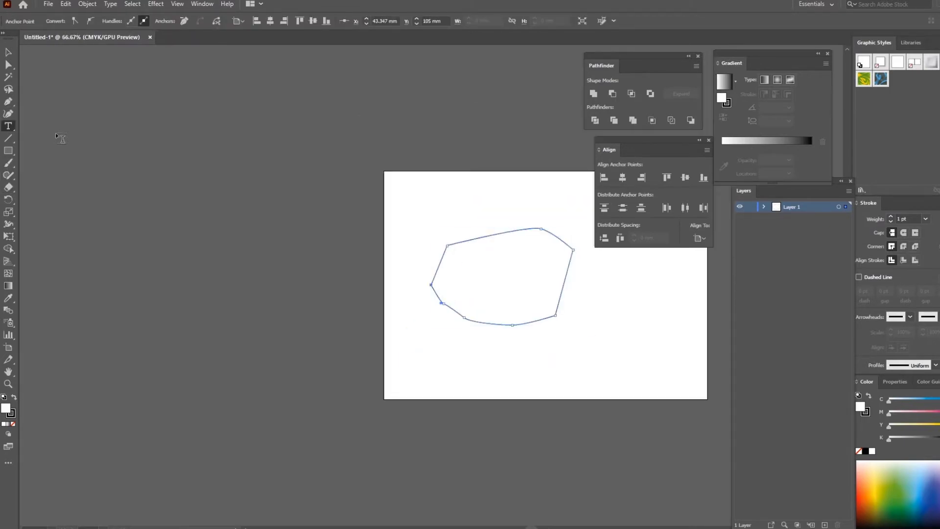
pyautogui.moveTo(364, 312); pyautogui.dragTo(286, 315)
pyautogui.click(377, 364)
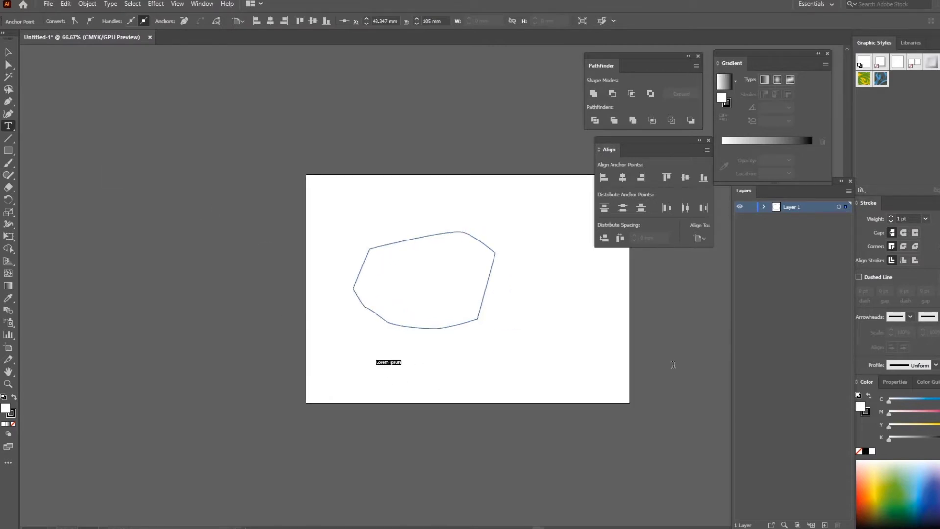
pyautogui.press('BackSpace')
pyautogui.write('일')
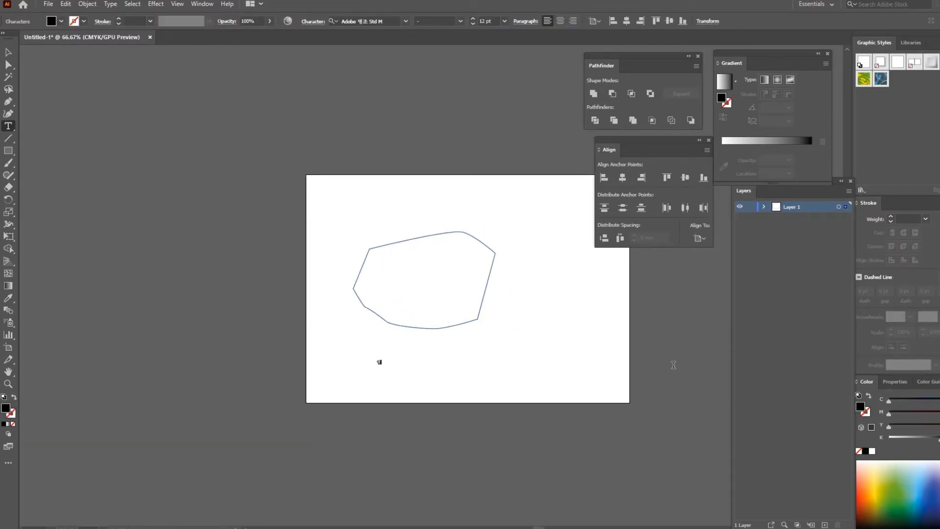
pyautogui.click(8, 52)
pyautogui.moveTo(395, 367); pyautogui.dragTo(546, 428)
pyautogui.moveTo(458, 367); pyautogui.dragTo(417, 356)
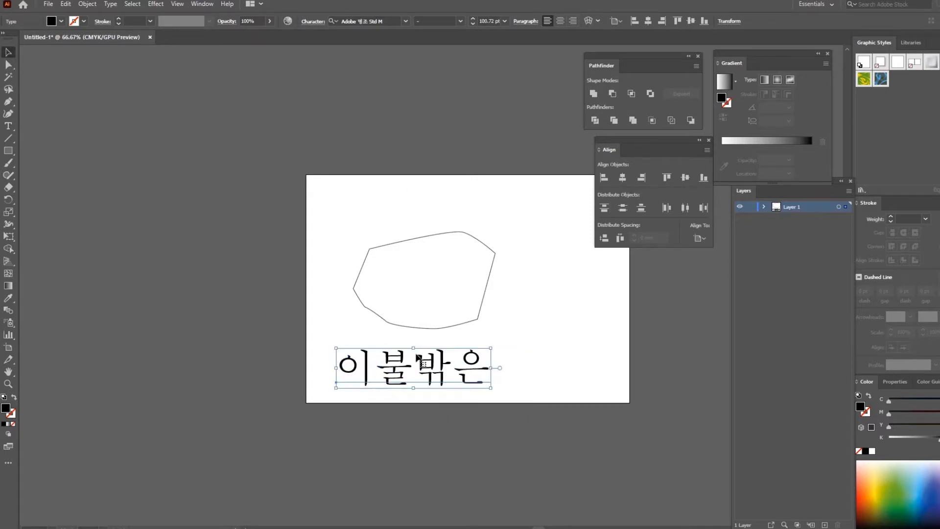
# Change the font of the 이불밖은 text to 배달의민족 도현
pyautogui.click(12, 128)
pyautogui.moveTo(349, 375); pyautogui.dragTo(496, 372)
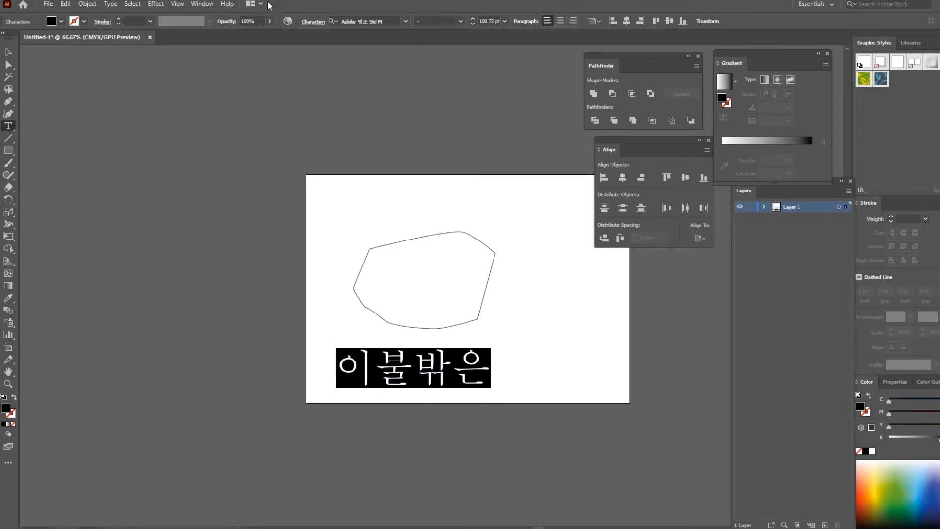
pyautogui.click(407, 21)
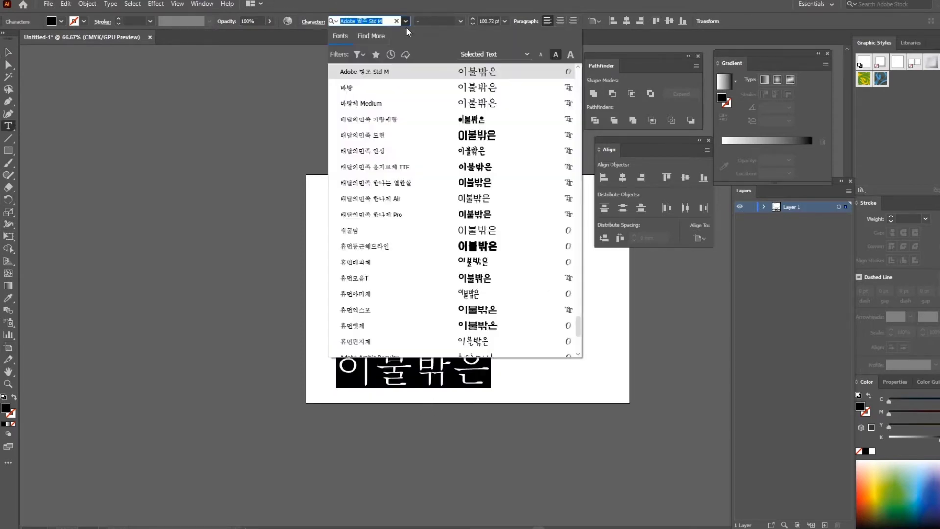
pyautogui.click(437, 122)
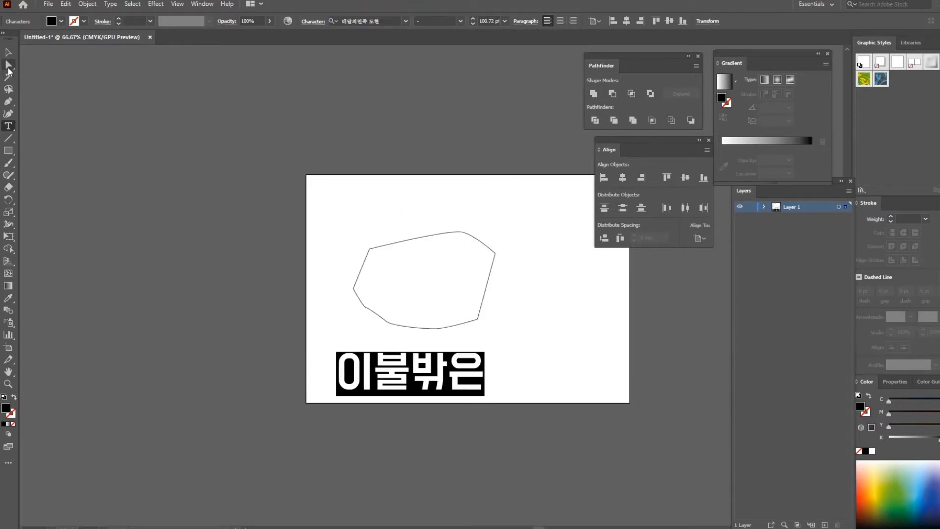
# Bring the irregular shape to the front of the stacking order
pyautogui.click(8, 52)
pyautogui.click(343, 227)
pyautogui.click(465, 309)
pyautogui.hotkey('ctrl', 'shift', ']')
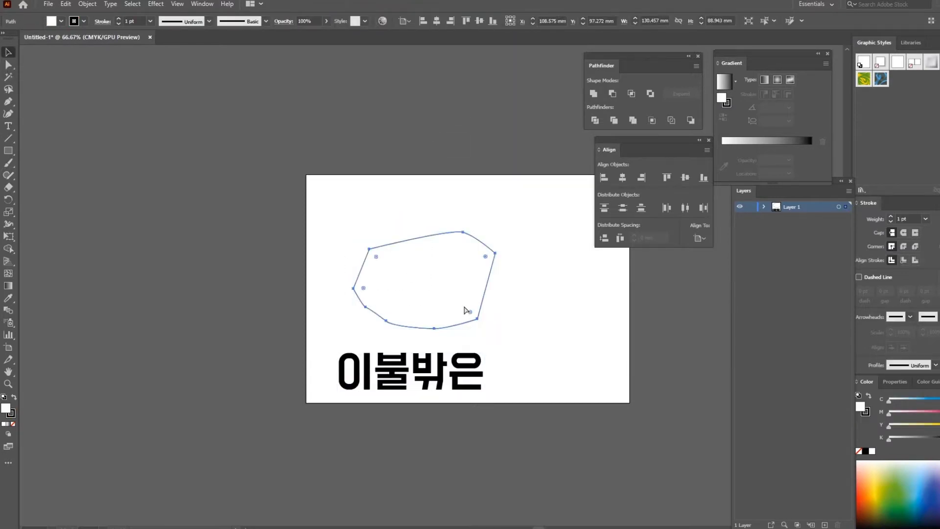
pyautogui.click(374, 73)
# Distort the 이불밖은 text into the irregular shape with Envelope Distort Make with Top Object, and move the result off the artboard's upper-left corner
pyautogui.moveTo(306, 166); pyautogui.dragTo(594, 451)
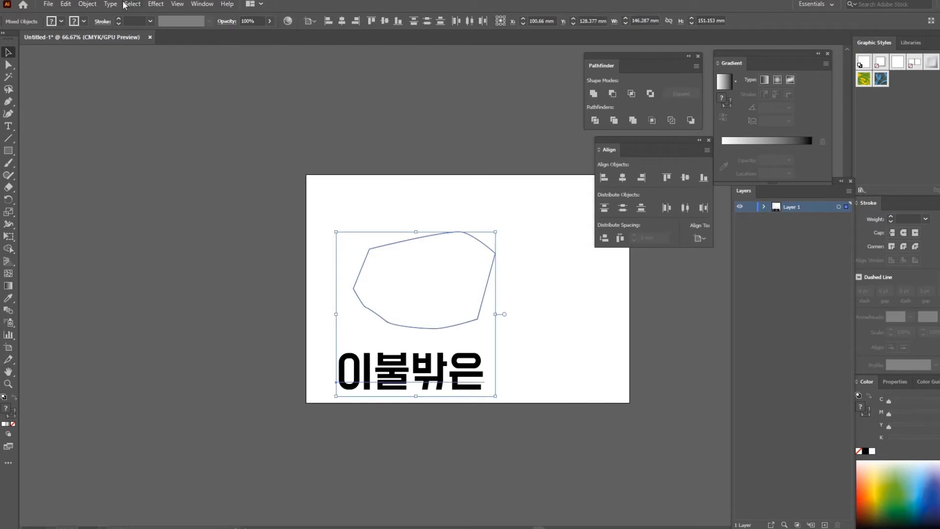
pyautogui.click(87, 4)
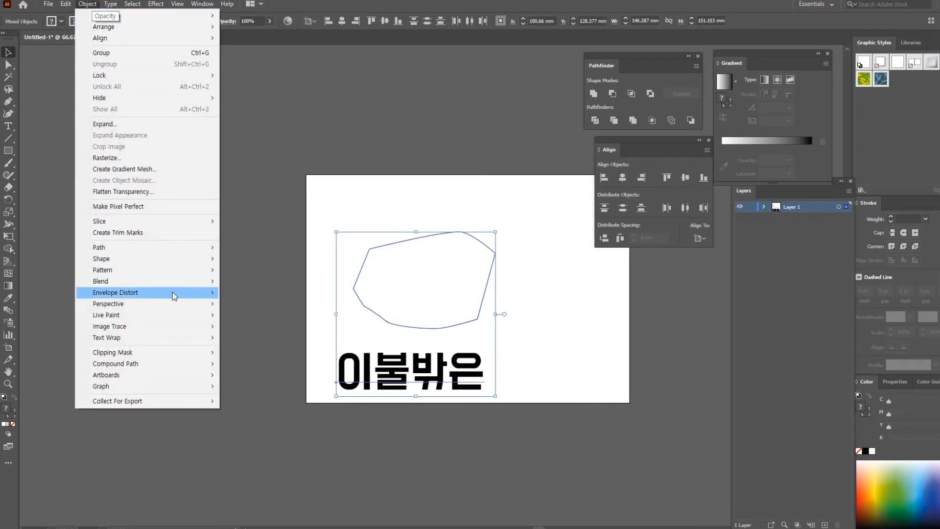
pyautogui.moveTo(172, 292)
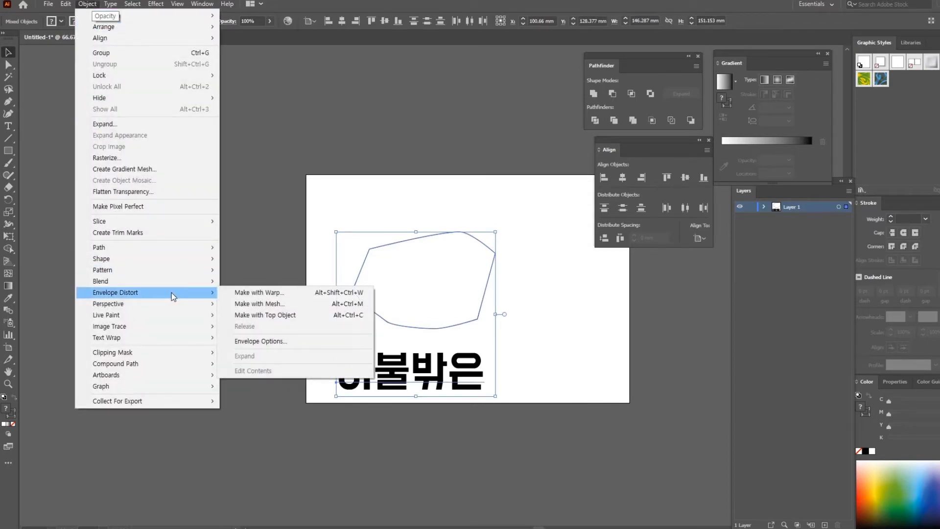
pyautogui.click(284, 316)
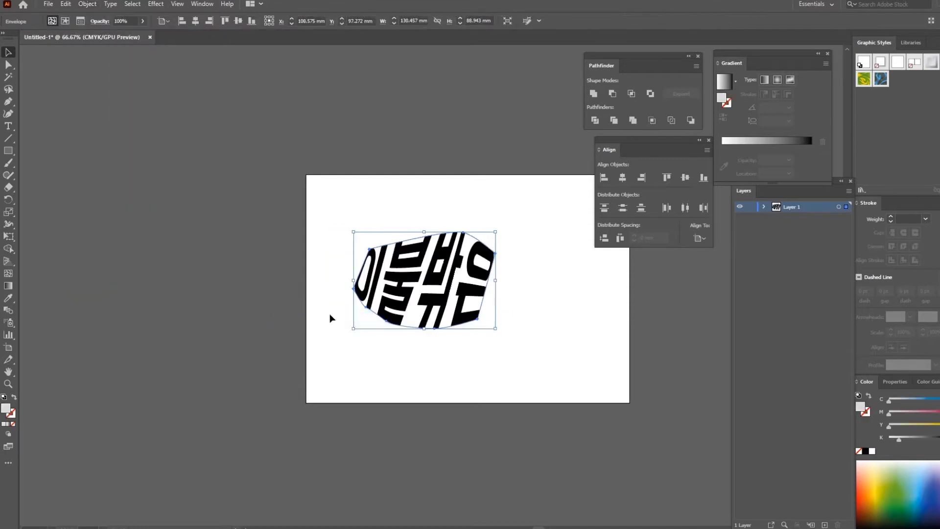
pyautogui.moveTo(430, 313); pyautogui.dragTo(240, 172)
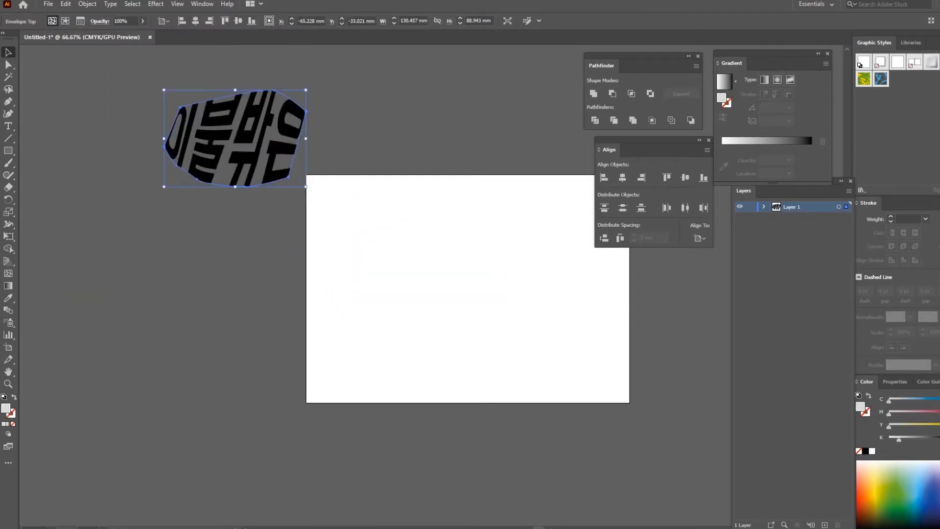
# Add the text 비트, scale it up to about 143 pt and place it in the upper middle of the artboard
pyautogui.press('t')
pyautogui.click(432, 246)
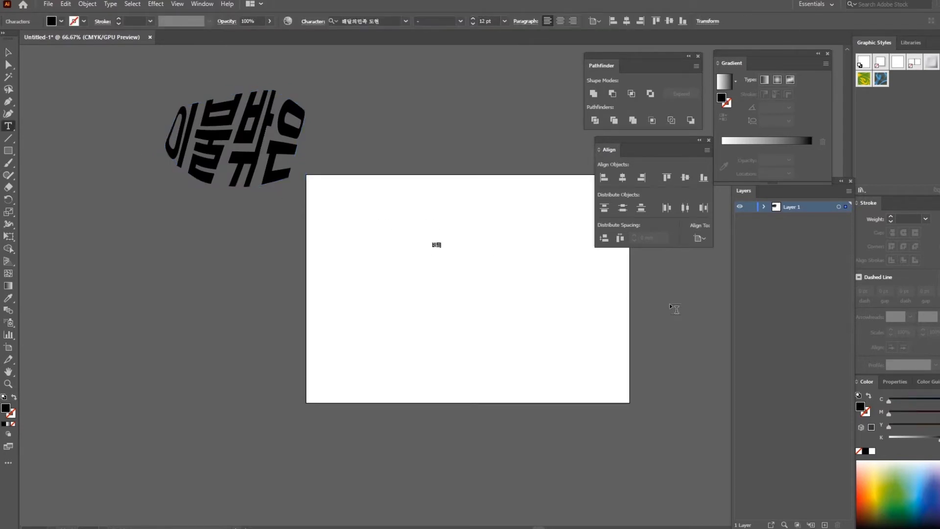
pyautogui.click(10, 50)
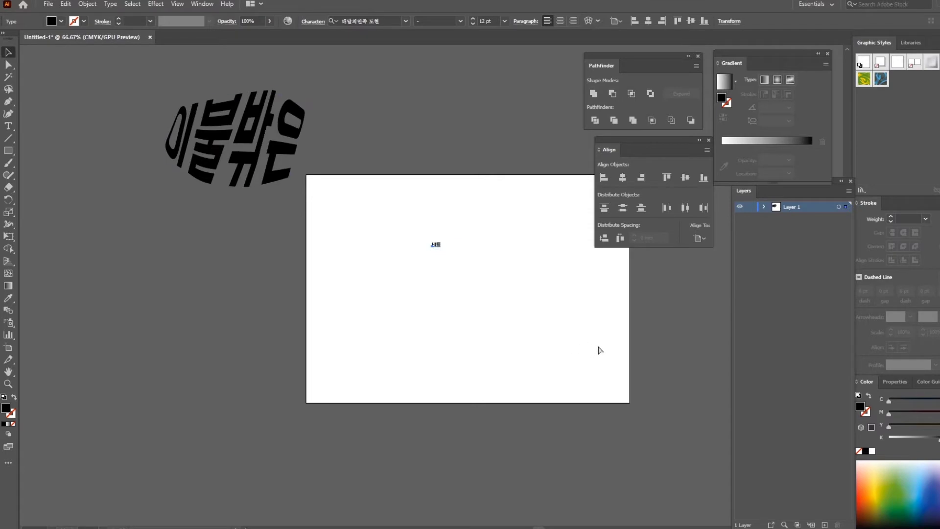
pyautogui.hotkey('ctrl', 't')
pyautogui.moveTo(444, 250); pyautogui.dragTo(603, 338)
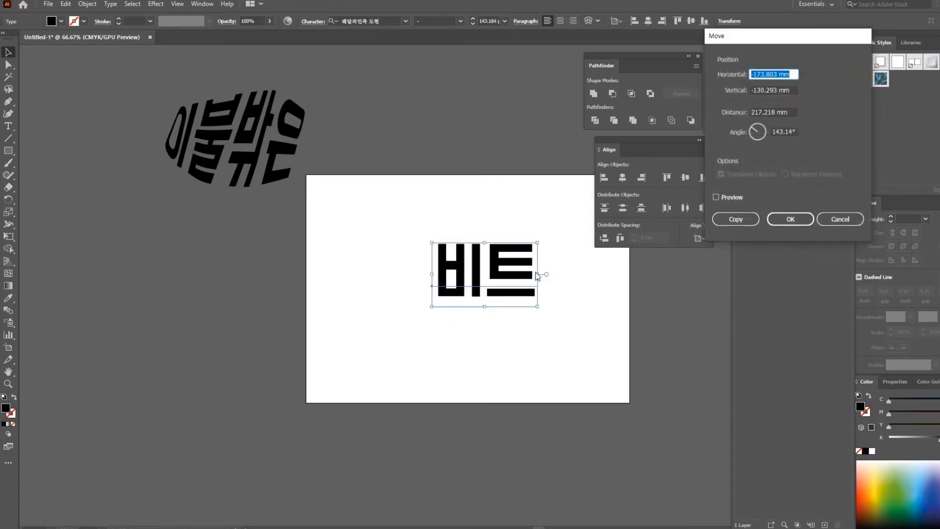
pyautogui.click(856, 219)
pyautogui.moveTo(491, 263); pyautogui.dragTo(471, 236)
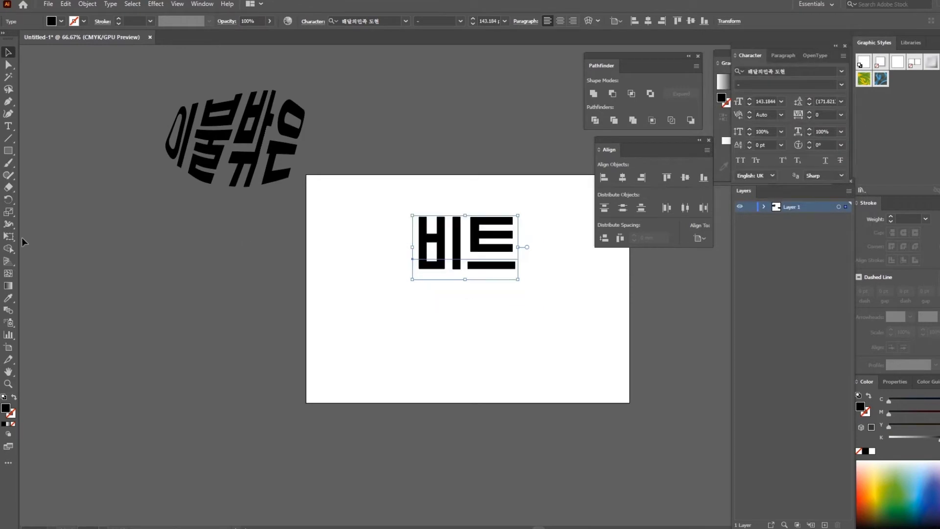
# Expand the 비트 text with Object and Fill enabled and move the outlines slightly down on the artboard
pyautogui.press('ctrl')
pyautogui.click(418, 221)
pyautogui.click(117, 3)
pyautogui.moveTo(88, 4)
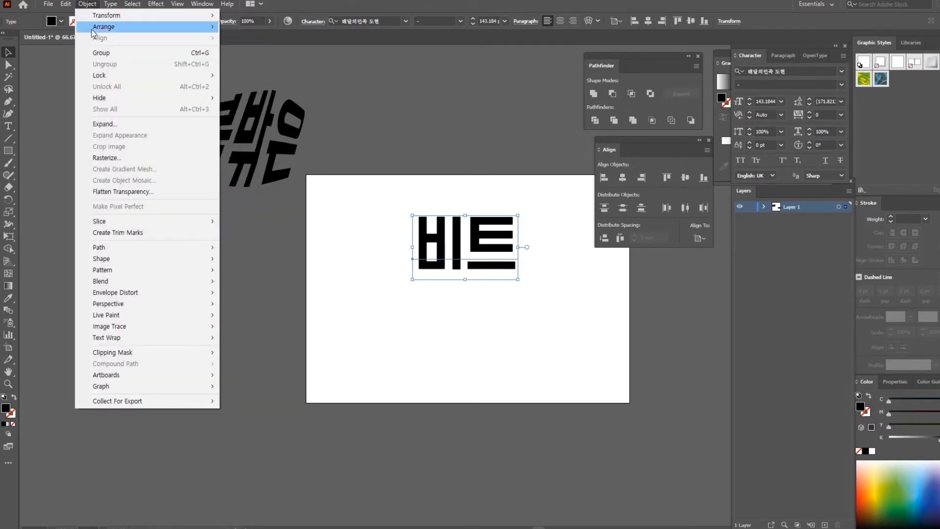
pyautogui.click(161, 124)
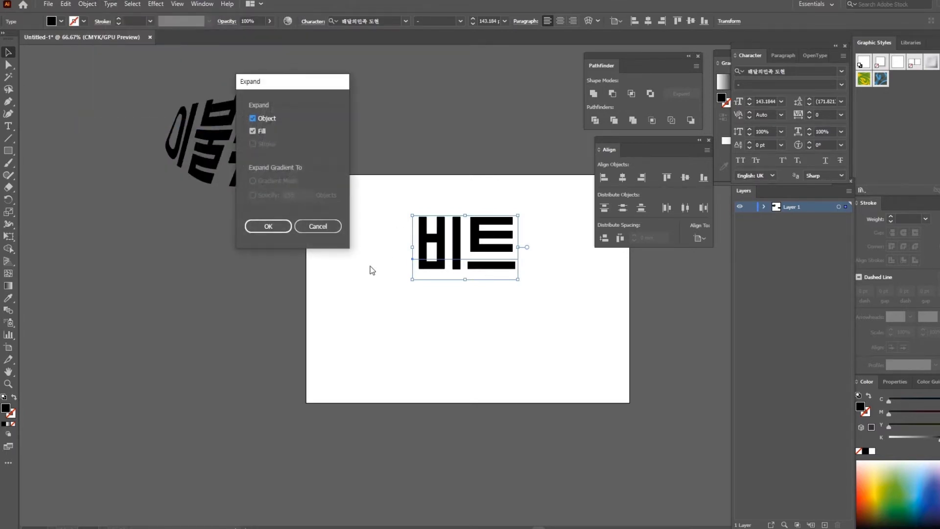
pyautogui.click(268, 226)
pyautogui.moveTo(417, 216); pyautogui.dragTo(416, 236)
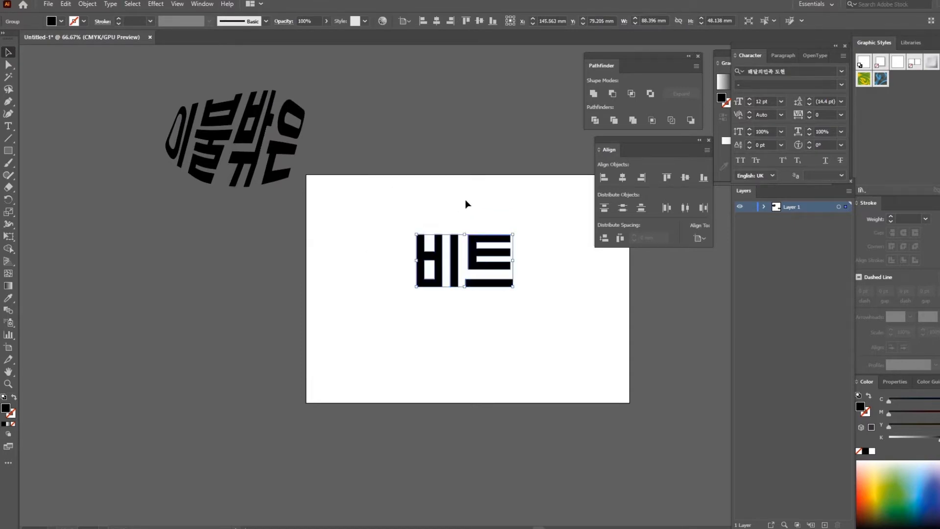
# Ungroup the outlined 비트 letters and shift the 비 left to about X 114 mm, Y 78 mm
pyautogui.hotkey('ctrl', '=')
pyautogui.hotkey('ctrl', '=')
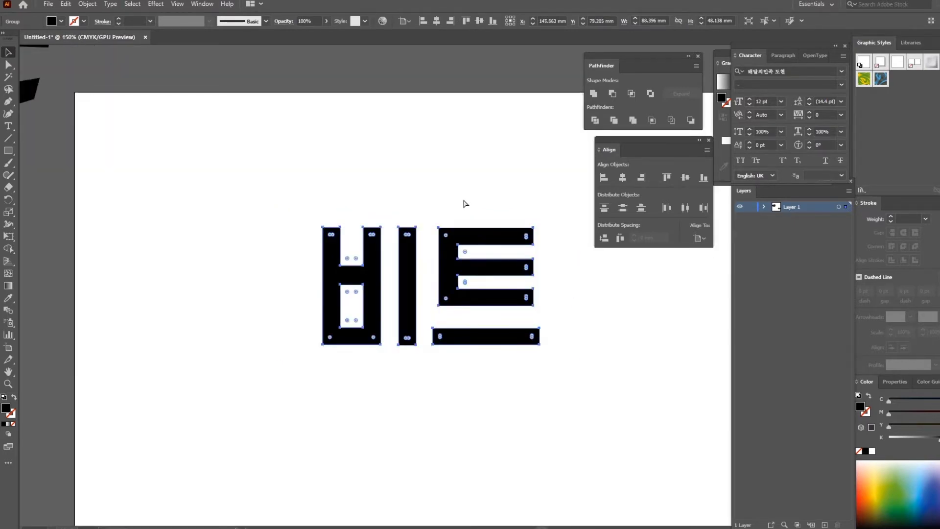
pyautogui.hotkey('ctrl', 'shift', 'g')
pyautogui.click(604, 393)
pyautogui.click(338, 280)
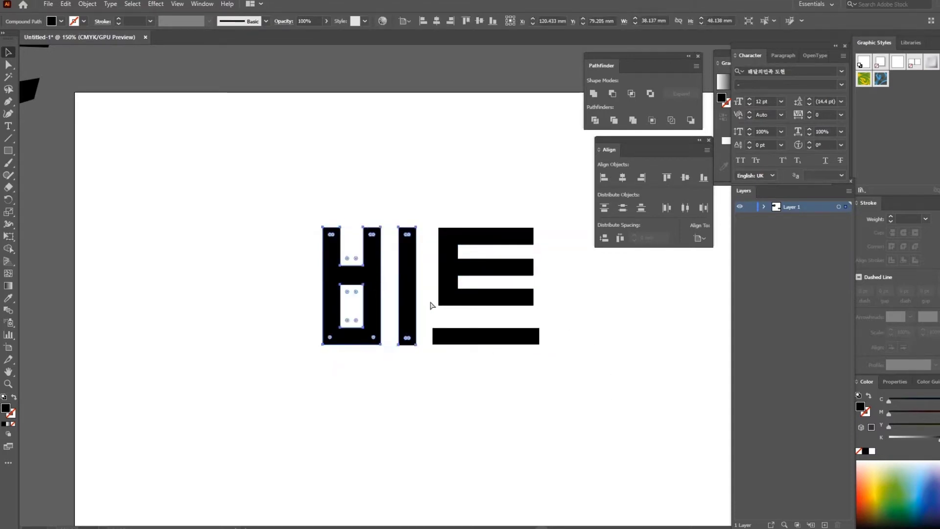
pyautogui.click(471, 415)
pyautogui.moveTo(363, 277); pyautogui.dragTo(348, 275)
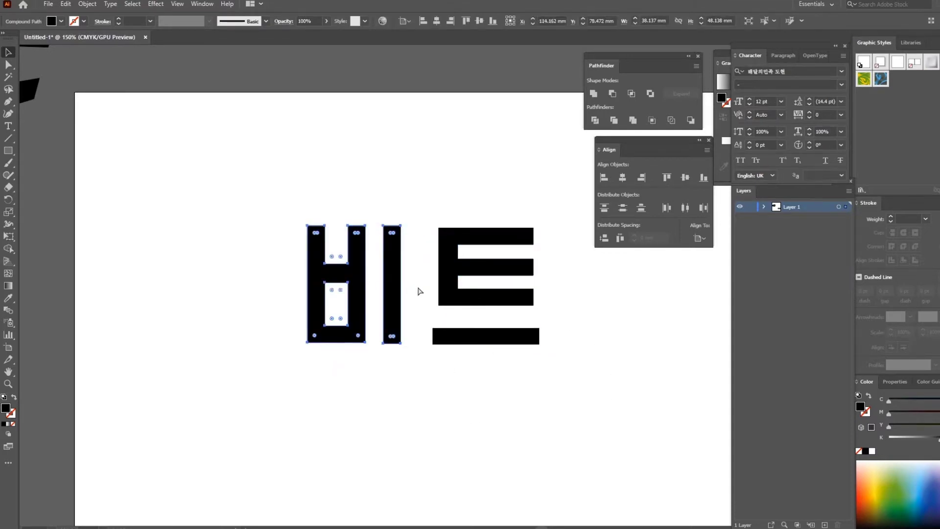
# Release the compound path of 비, move the ㅂ away from the ㅣ and set its inner rectangle back inside it
pyautogui.click(418, 296)
pyautogui.click(352, 271)
pyautogui.rightClick(357, 267)
pyautogui.click(425, 340)
pyautogui.click(526, 388)
pyautogui.click(363, 319)
pyautogui.moveTo(357, 309); pyautogui.dragTo(276, 318)
pyautogui.moveTo(326, 299); pyautogui.dragTo(259, 320)
# Fill the inner rectangle of the ㅂ with white and cut it out of the letter with Minus Front
pyautogui.click(61, 21)
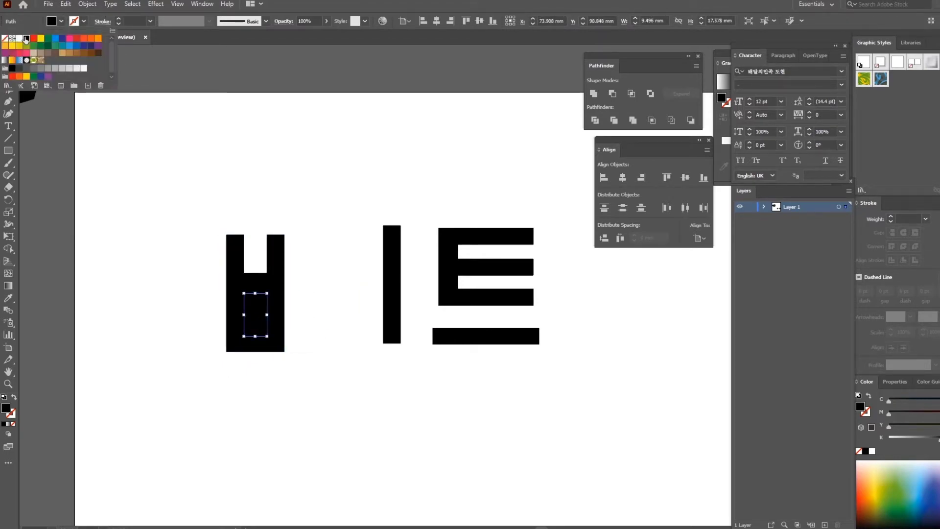
pyautogui.click(19, 39)
pyautogui.click(344, 220)
pyautogui.moveTo(313, 356); pyautogui.dragTo(190, 185)
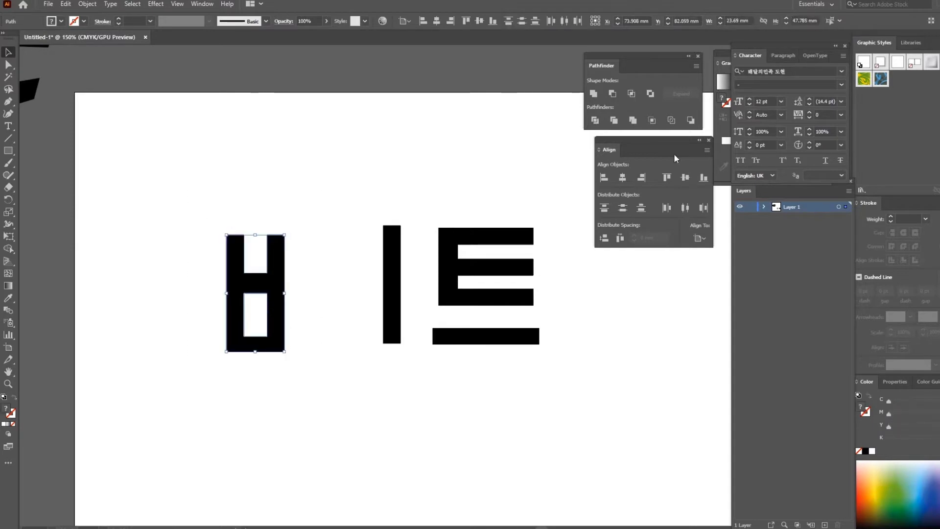
pyautogui.click(612, 95)
pyautogui.click(310, 250)
# Move the rebuilt ㅂ back beside the ㅣ to re-form the 비
pyautogui.click(278, 251)
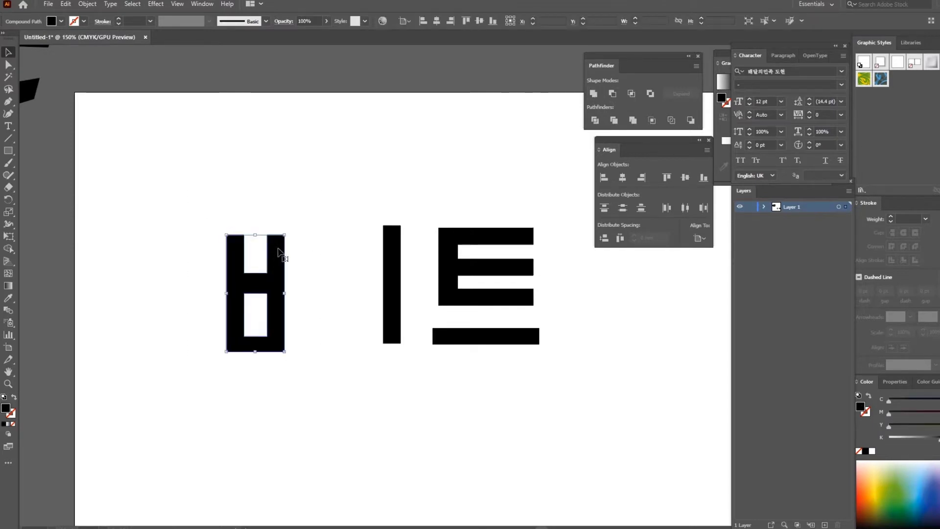
pyautogui.moveTo(284, 235); pyautogui.dragTo(290, 260)
pyautogui.hotkey('ctrl', 'z')
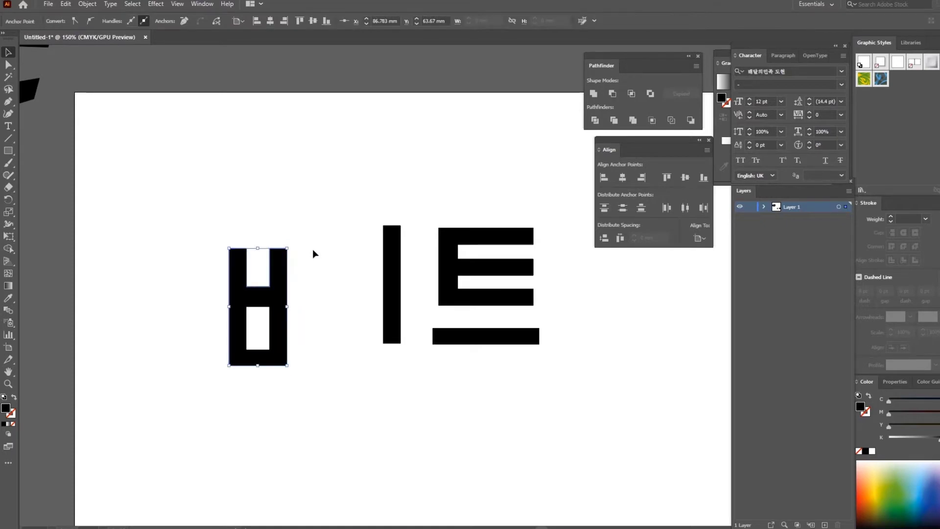
pyautogui.click(312, 248)
pyautogui.moveTo(287, 300); pyautogui.dragTo(360, 277)
pyautogui.click(391, 267)
pyautogui.moveTo(392, 186); pyautogui.dragTo(657, 430)
pyautogui.press('space')
pyautogui.moveTo(521, 435); pyautogui.dragTo(423, 326)
pyautogui.hotkey('ctrl', '-')
pyautogui.hotkey('ctrl', '-')
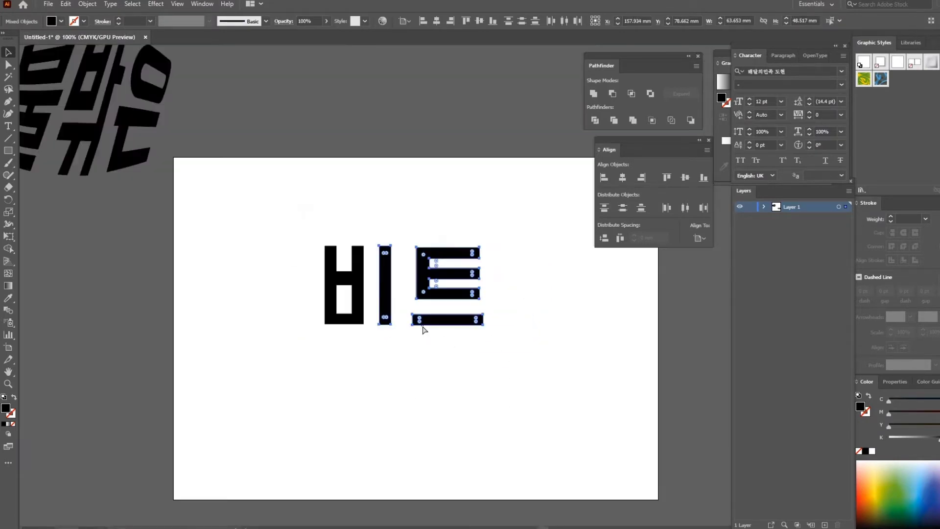
pyautogui.press('space')
pyautogui.moveTo(404, 352); pyautogui.dragTo(357, 310)
pyautogui.click(379, 201)
pyautogui.click(356, 238)
pyautogui.click(406, 249)
pyautogui.press('ctrl')
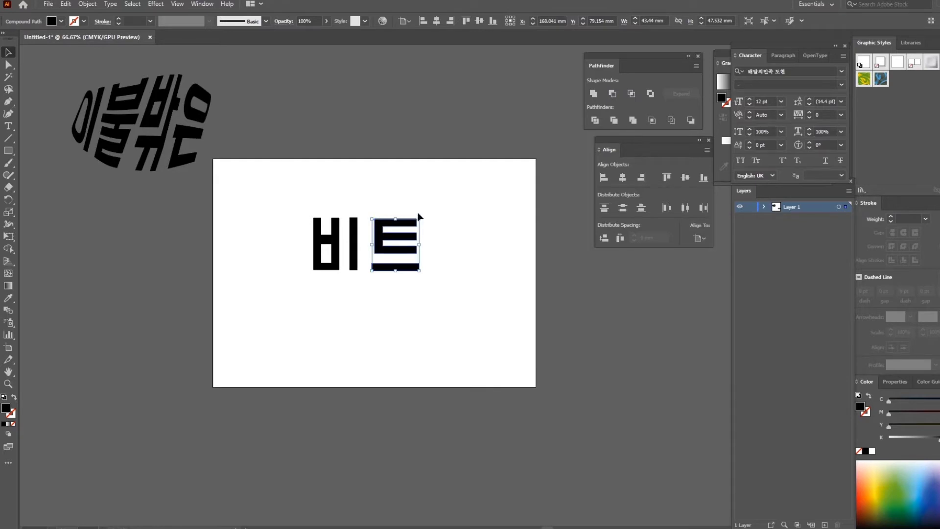
pyautogui.click(150, 4)
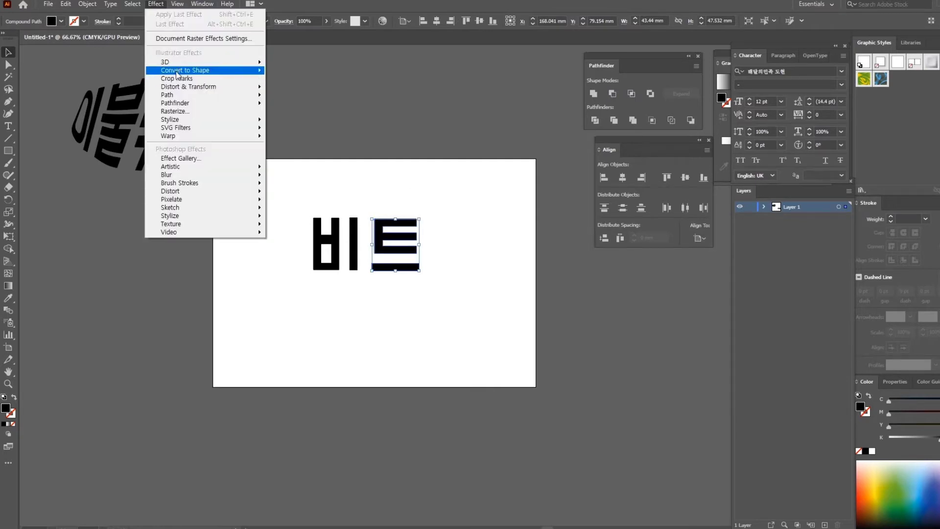
pyautogui.moveTo(179, 65)
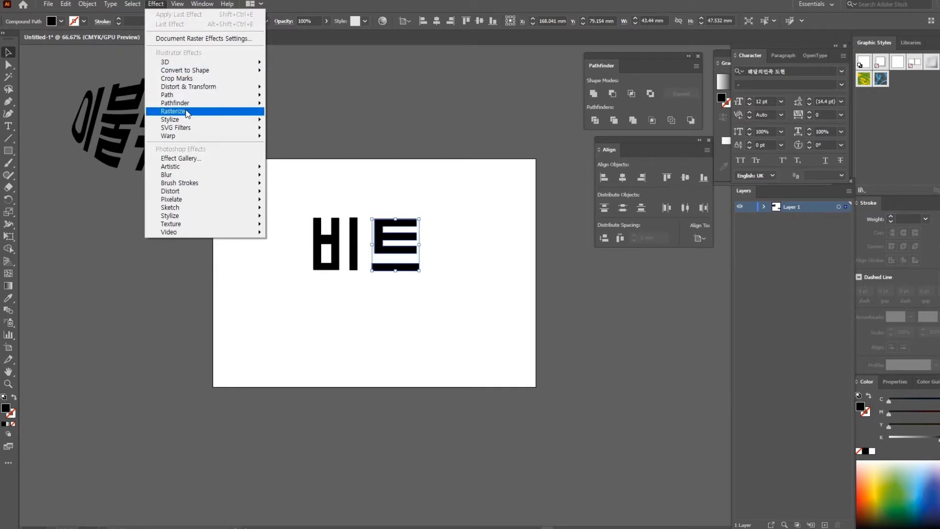
pyautogui.moveTo(191, 87)
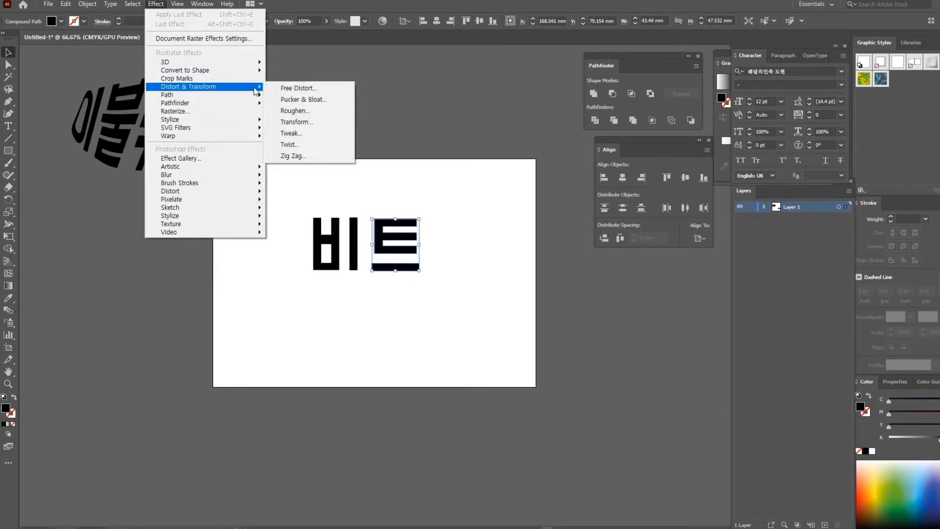
pyautogui.click(298, 88)
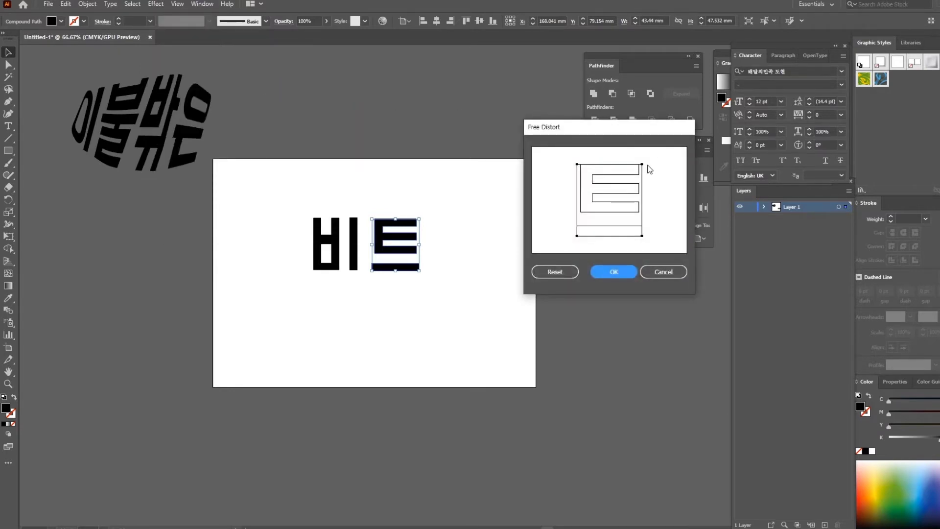
pyautogui.moveTo(642, 165); pyautogui.dragTo(649, 153)
pyautogui.click(679, 275)
# Shift the ㅣ of 비 away from the ㅂ so it stands close to the 트
pyautogui.click(333, 268)
pyautogui.doubleClick(355, 246)
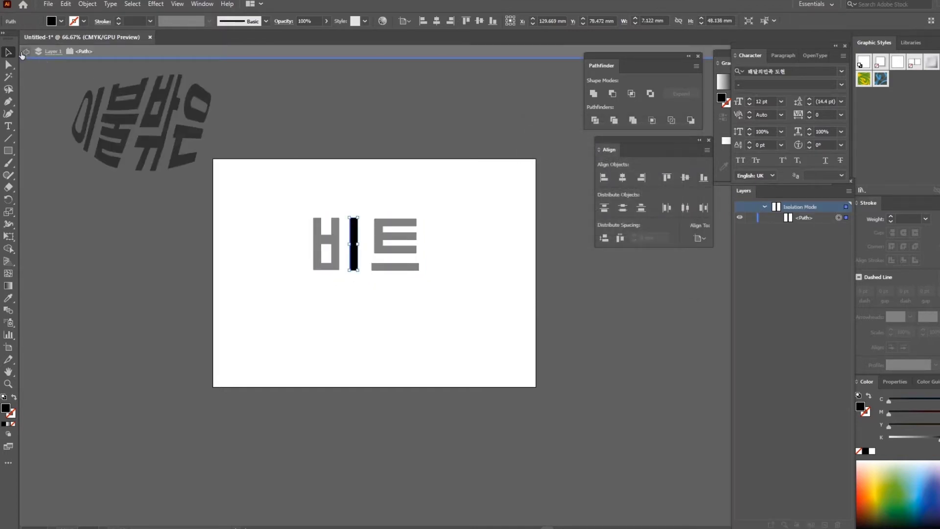
pyautogui.click(25, 52)
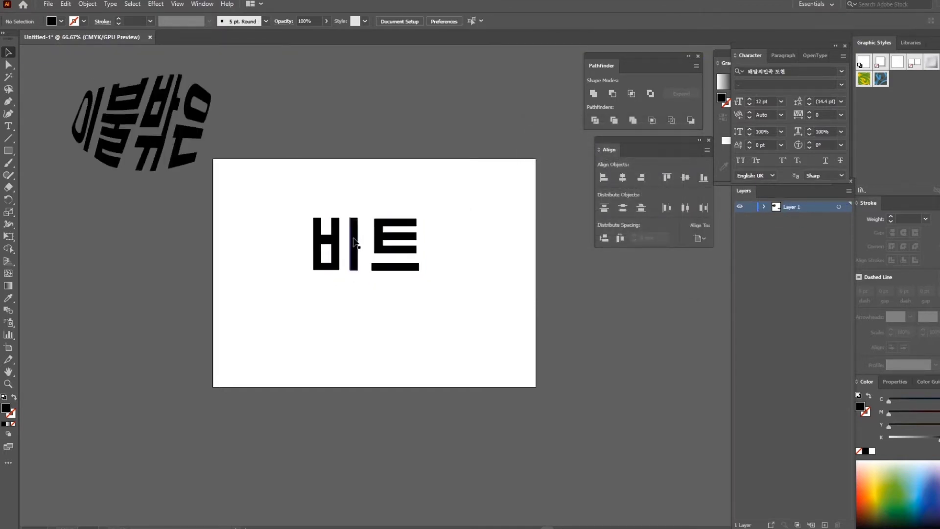
pyautogui.moveTo(360, 239); pyautogui.dragTo(361, 239)
pyautogui.moveTo(481, 323); pyautogui.dragTo(358, 231)
pyautogui.click(132, 4)
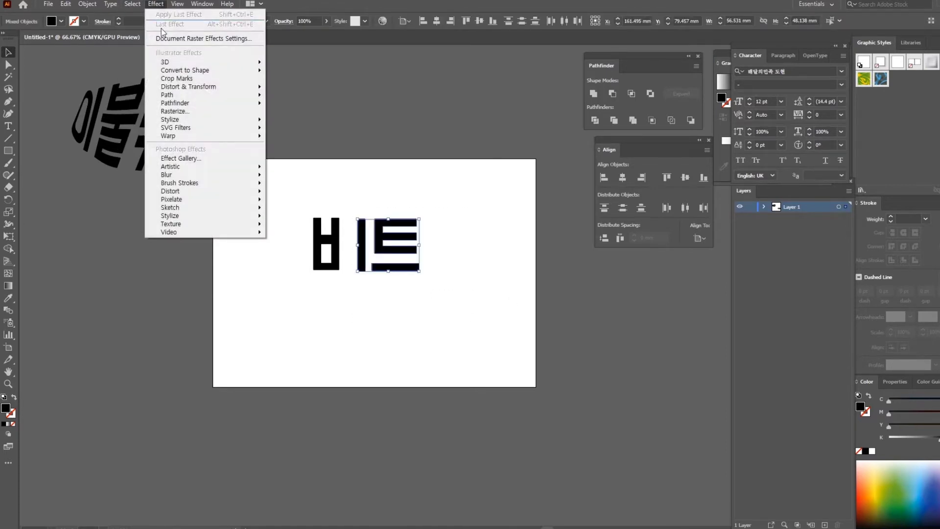
pyautogui.click(301, 88)
pyautogui.click(658, 272)
# Group the ㅣ and the 트 together, leaving the ㅂ separate
pyautogui.click(457, 272)
pyautogui.click(385, 249)
pyautogui.click(361, 250)
pyautogui.moveTo(460, 305); pyautogui.dragTo(354, 186)
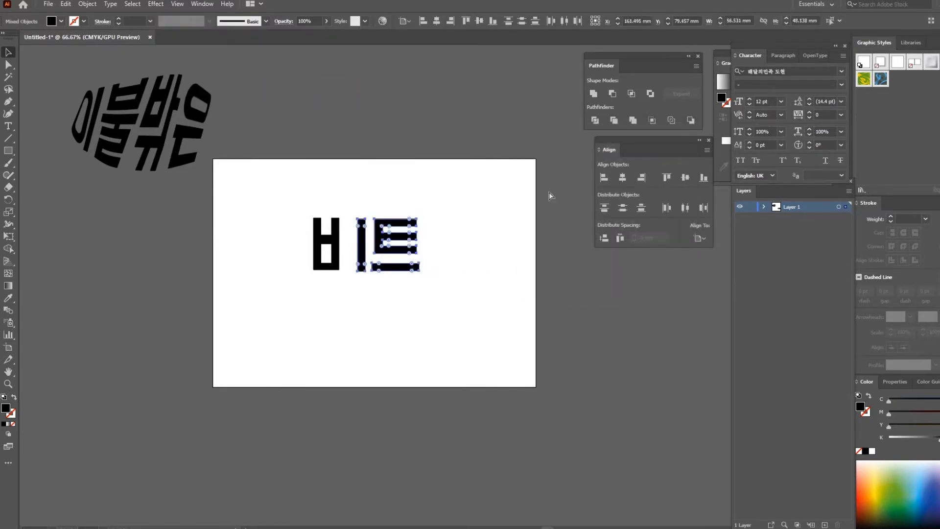
pyautogui.hotkey('ctrl', 'g')
# Apply Free Distort to the ㅣ and 트 group, raising both right corners so it slants upward to the right
pyautogui.click(501, 225)
pyautogui.moveTo(450, 287); pyautogui.dragTo(362, 205)
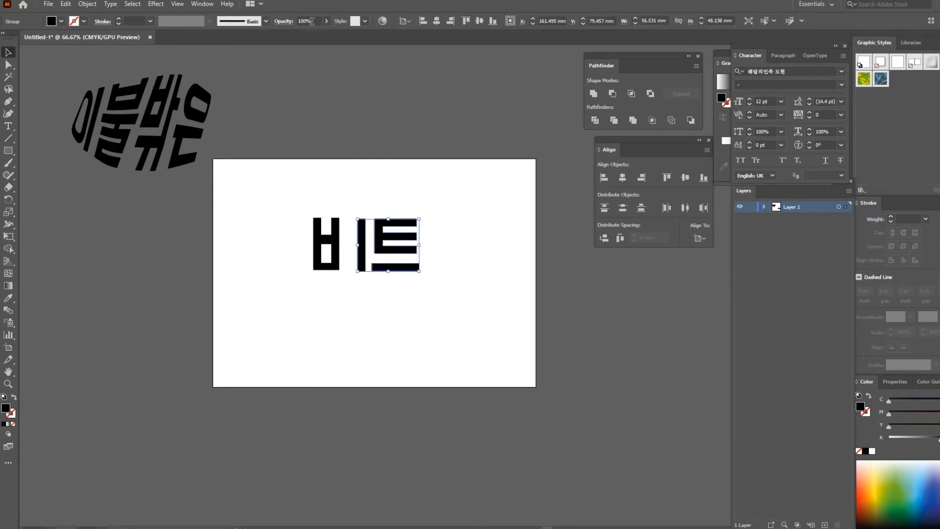
pyautogui.click(157, 3)
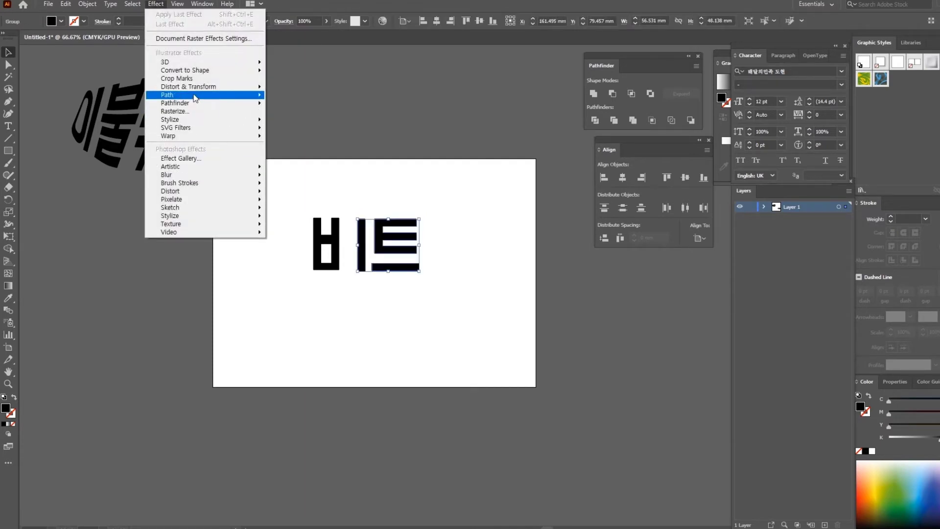
pyautogui.moveTo(198, 91)
pyautogui.click(308, 88)
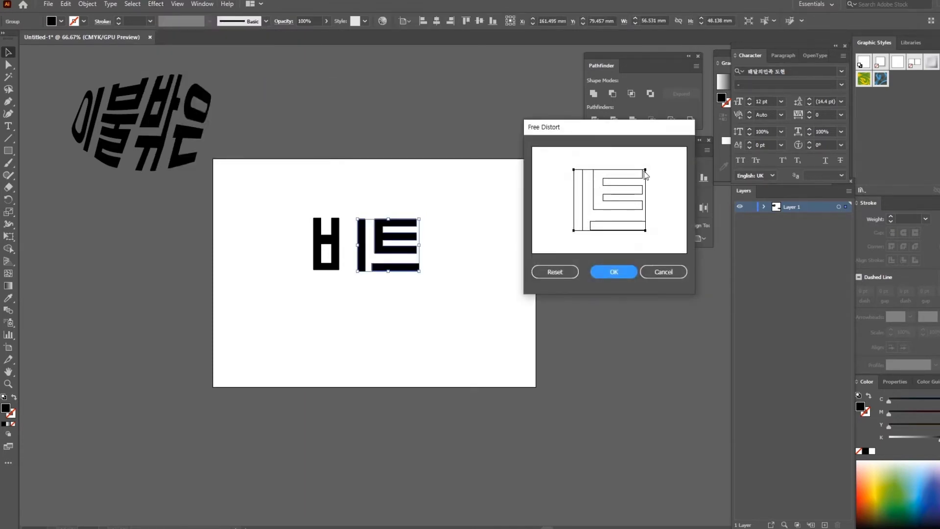
pyautogui.moveTo(646, 171); pyautogui.dragTo(647, 155)
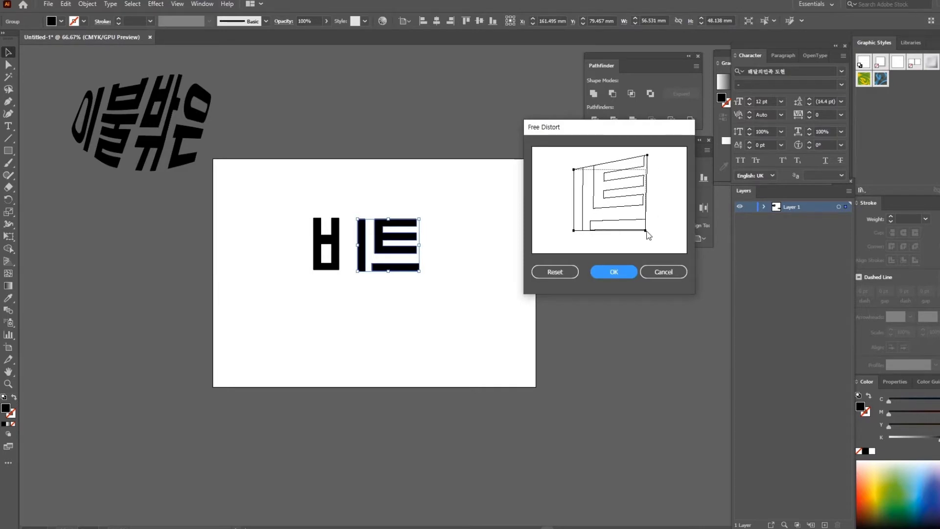
pyautogui.moveTo(645, 231); pyautogui.dragTo(646, 213)
pyautogui.click(614, 271)
pyautogui.click(430, 295)
# Free Distort the ㅂ by raising both left corners, and move it beside the ㅣ to about X 116 mm, Y 79 mm
pyautogui.moveTo(332, 301); pyautogui.dragTo(292, 198)
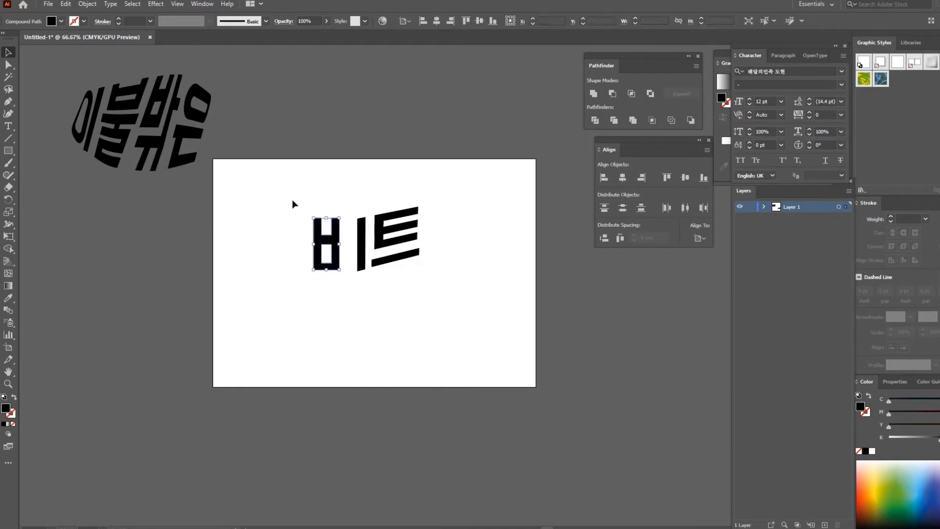
pyautogui.click(130, 6)
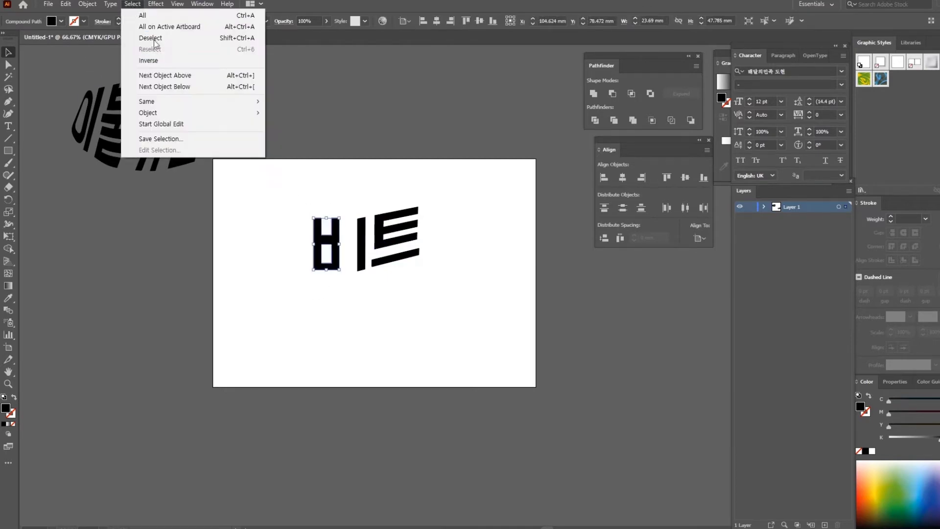
pyautogui.moveTo(148, 3)
pyautogui.moveTo(189, 86)
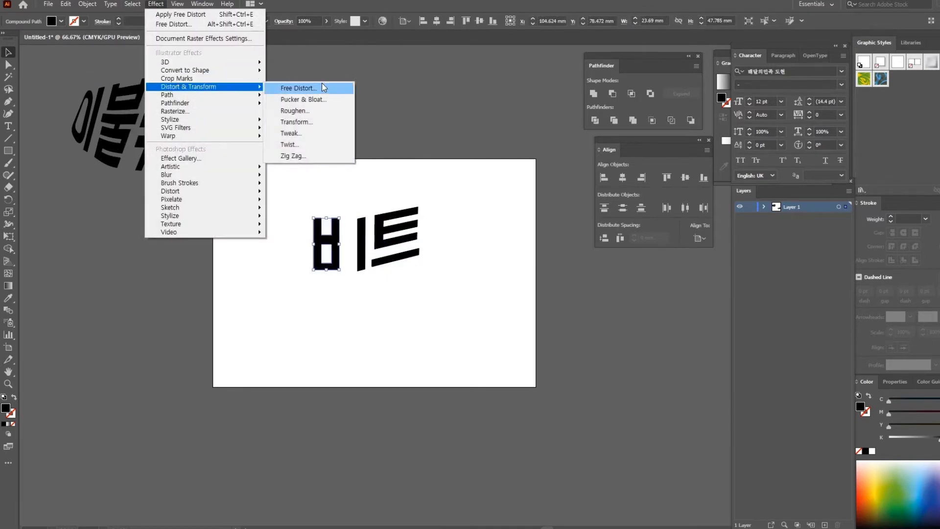
pyautogui.click(320, 84)
pyautogui.moveTo(592, 164); pyautogui.dragTo(593, 150)
pyautogui.moveTo(594, 237); pyautogui.dragTo(592, 220)
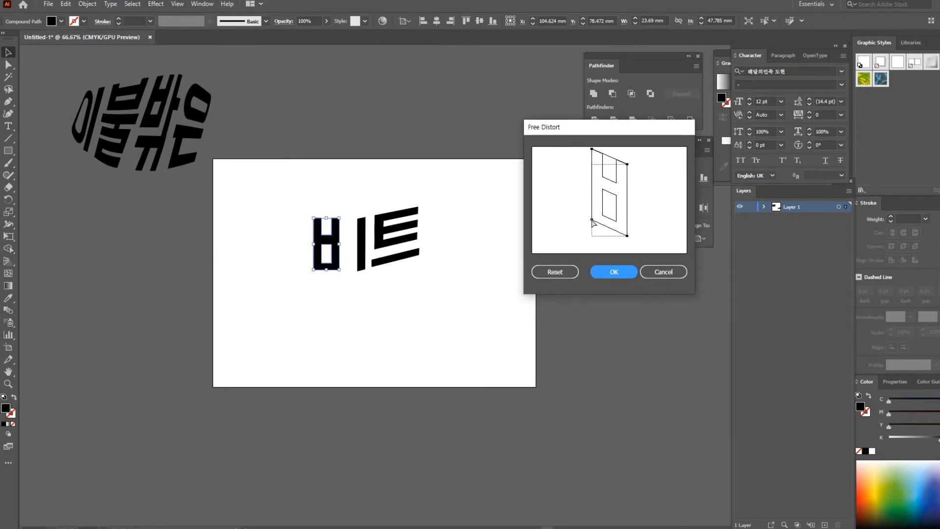
pyautogui.click(613, 271)
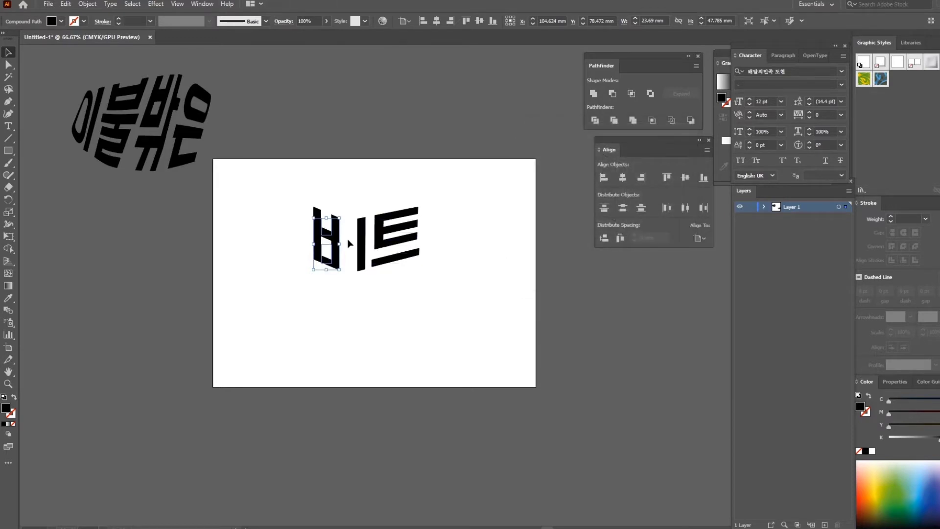
pyautogui.moveTo(341, 240); pyautogui.dragTo(347, 240)
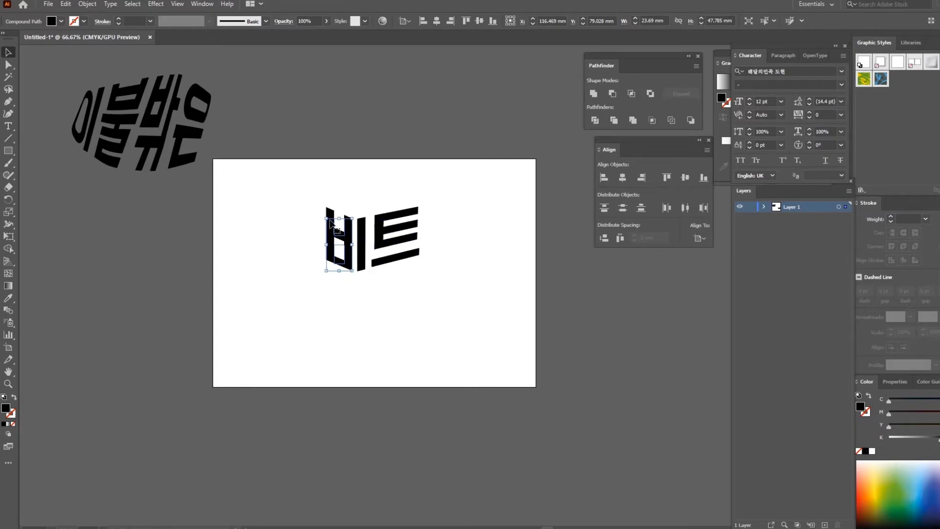
pyautogui.click(449, 302)
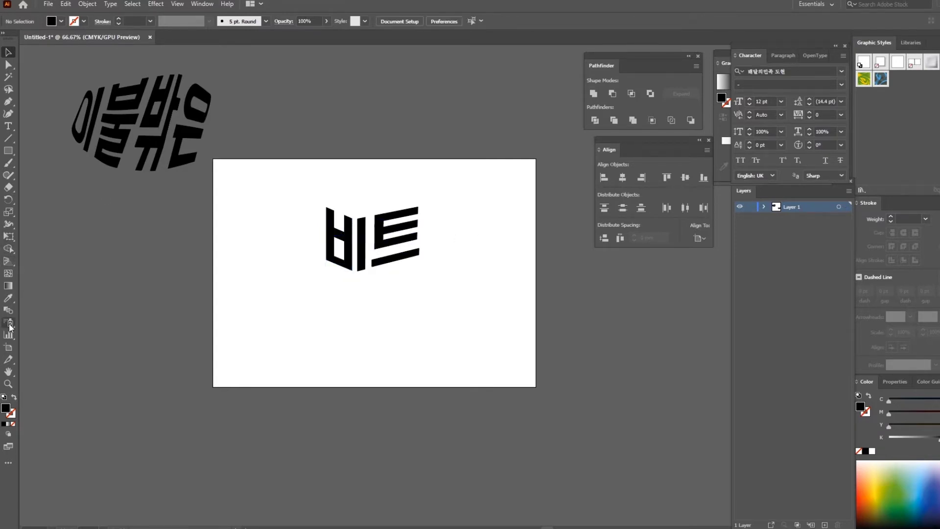
# Add the text 주세요 below 비트 and enlarge it to about 91.2 pt to match the width of 비트
pyautogui.click(13, 127)
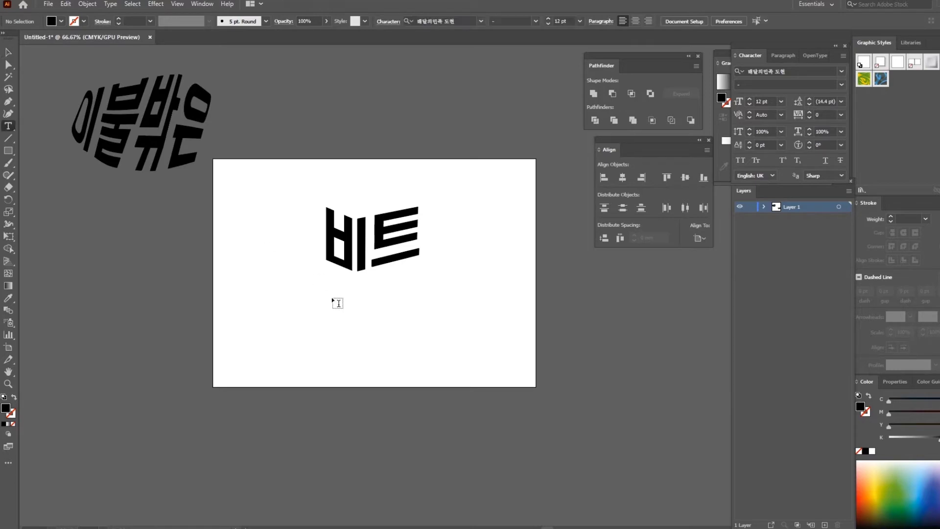
pyautogui.click(332, 299)
pyautogui.write('ㅋ')
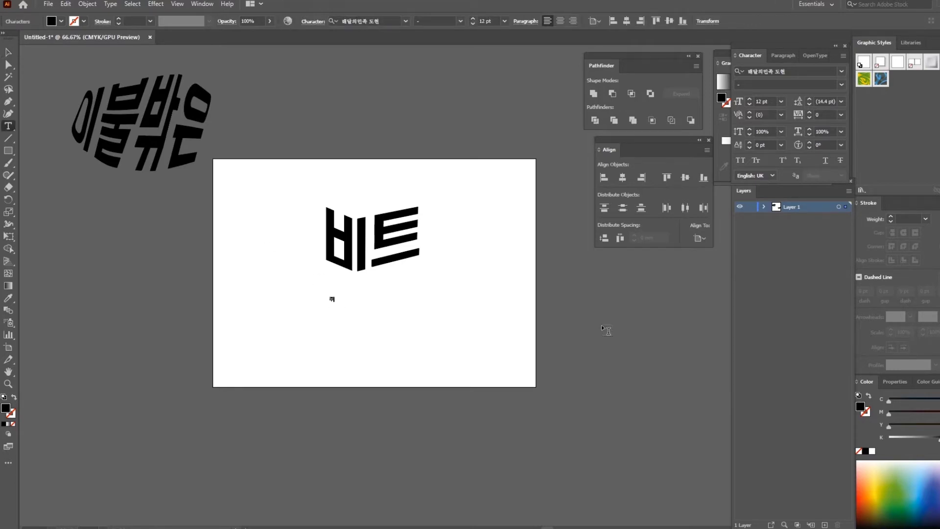
pyautogui.click(10, 52)
pyautogui.moveTo(343, 304); pyautogui.dragTo(454, 361)
pyautogui.moveTo(413, 327)
pyautogui.mouseDown()
pyautogui.moveTo(403, 308)
pyautogui.moveTo(423, 324)
pyautogui.mouseUp()
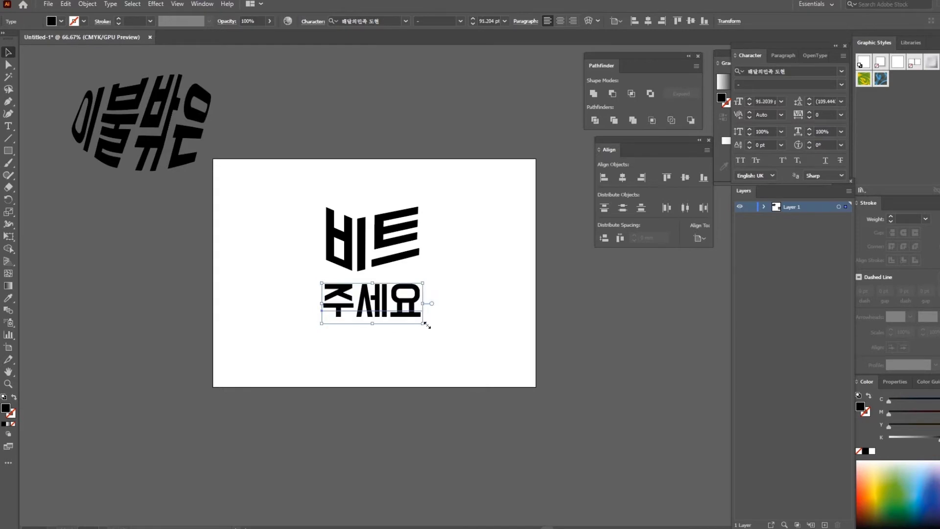
pyautogui.click(159, 6)
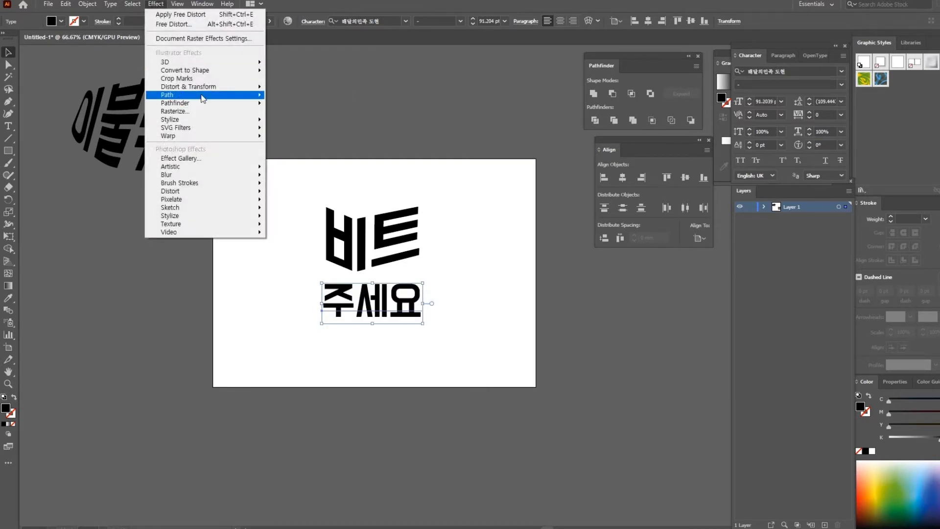
pyautogui.moveTo(260, 89)
pyautogui.click(296, 88)
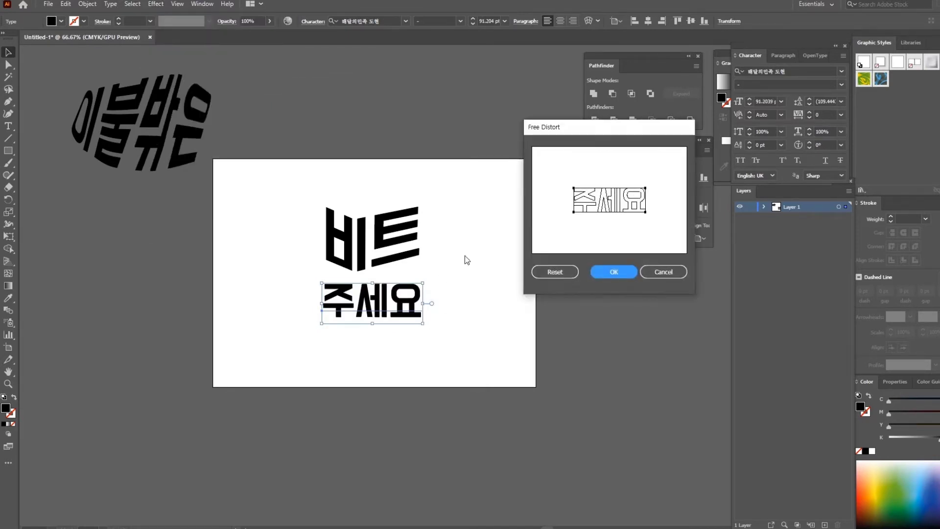
pyautogui.click(631, 275)
# Expand the 주세요 text into outlines
pyautogui.click(87, 4)
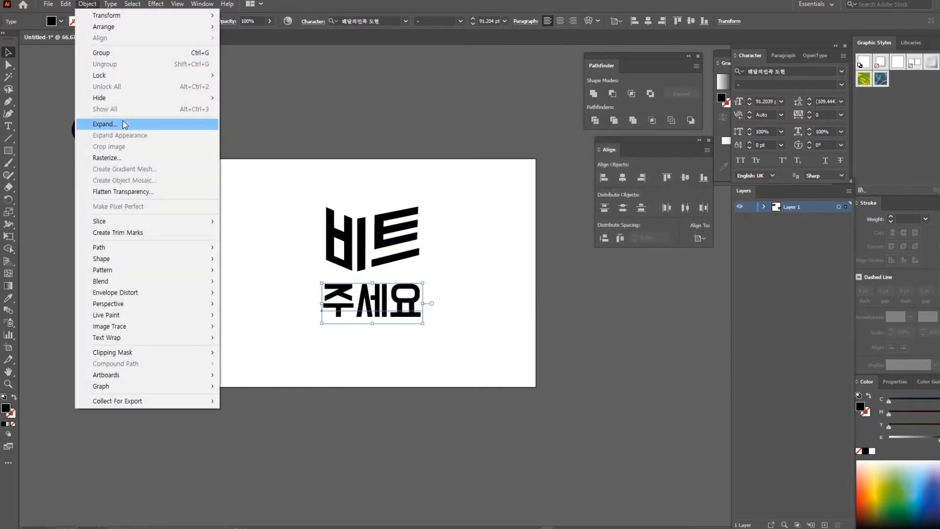
pyautogui.click(124, 124)
pyautogui.click(269, 225)
pyautogui.click(490, 263)
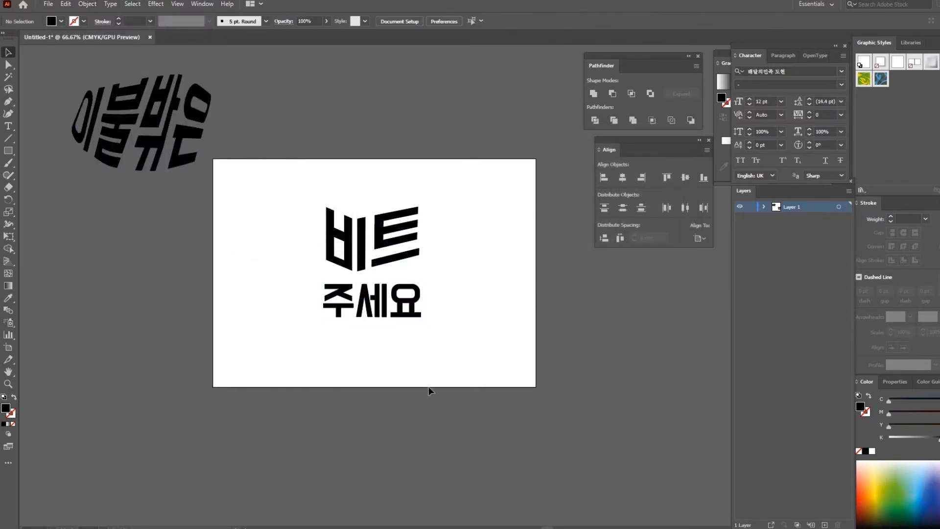
# Ungroup the outlined 주세요 and group 세 and 요 together, leaving 주 separate
pyautogui.click(381, 306)
pyautogui.click(431, 334)
pyautogui.click(379, 308)
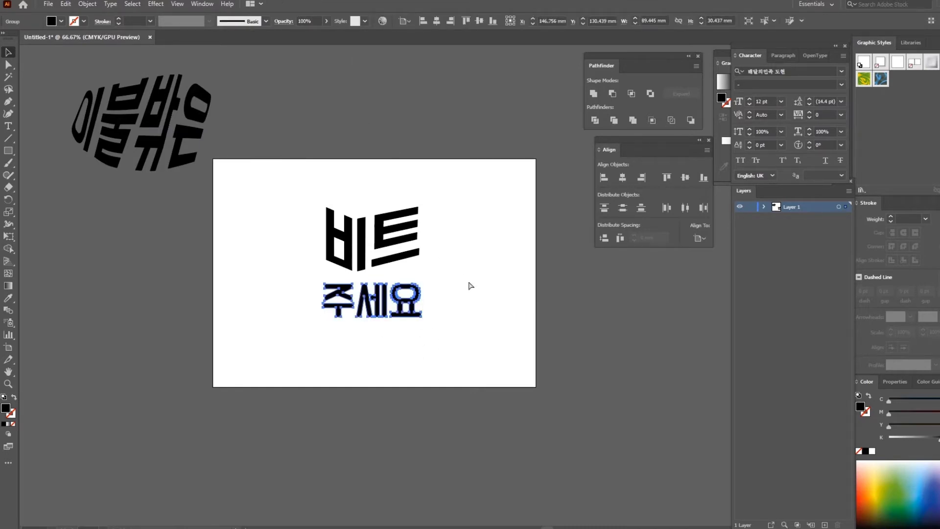
pyautogui.click(451, 331)
pyautogui.moveTo(444, 338); pyautogui.dragTo(364, 276)
pyautogui.hotkey('ctrl', 'g')
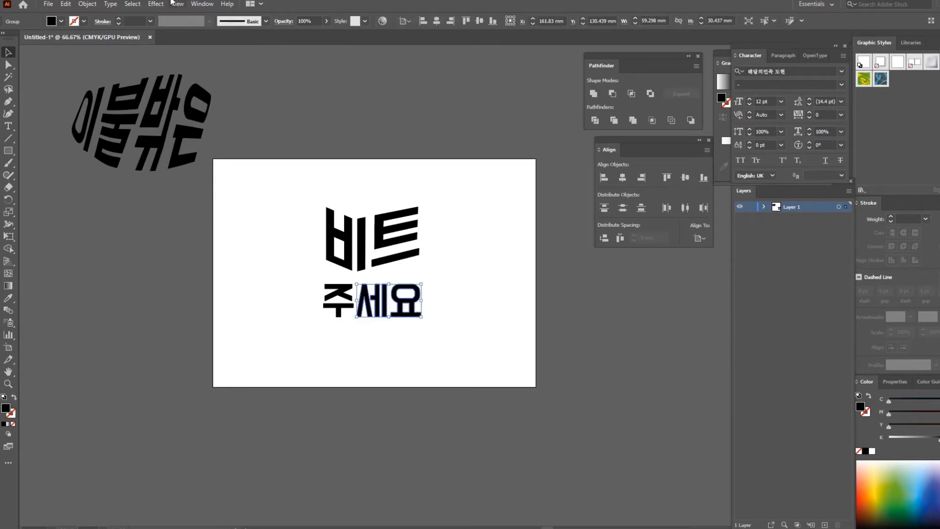
# Free Distort the 세요 group by raising both right corners, and move it up under 트 to about X 164 mm, Y 120 mm
pyautogui.click(156, 5)
pyautogui.moveTo(180, 87)
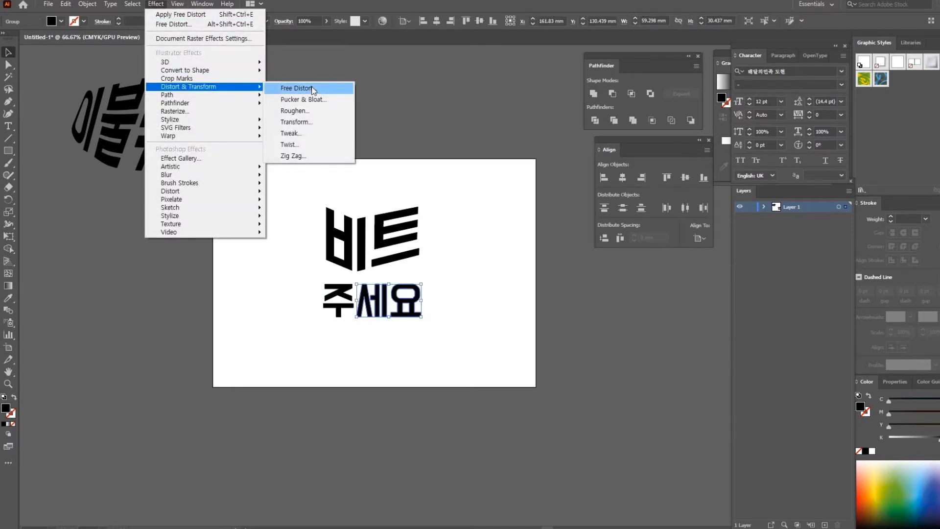
pyautogui.click(313, 87)
pyautogui.moveTo(645, 182); pyautogui.dragTo(646, 169)
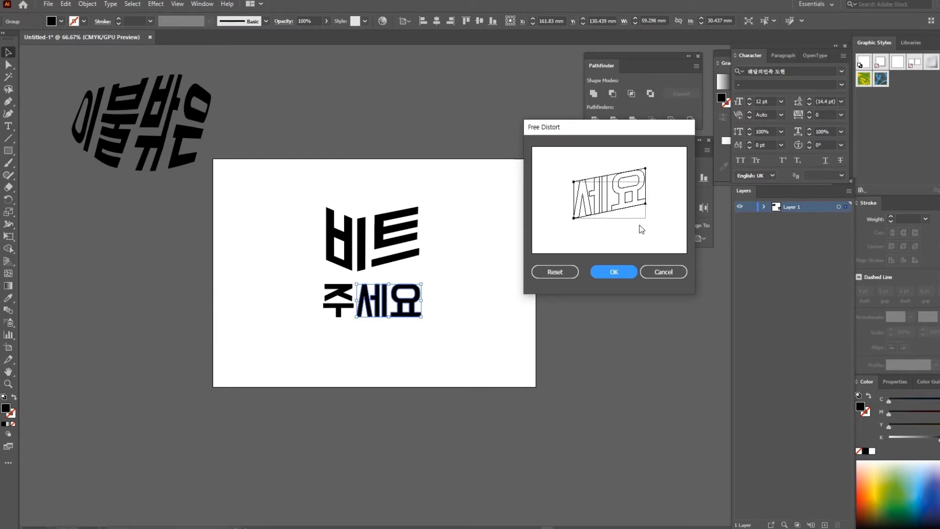
pyautogui.click(611, 272)
pyautogui.moveTo(401, 282); pyautogui.dragTo(403, 270)
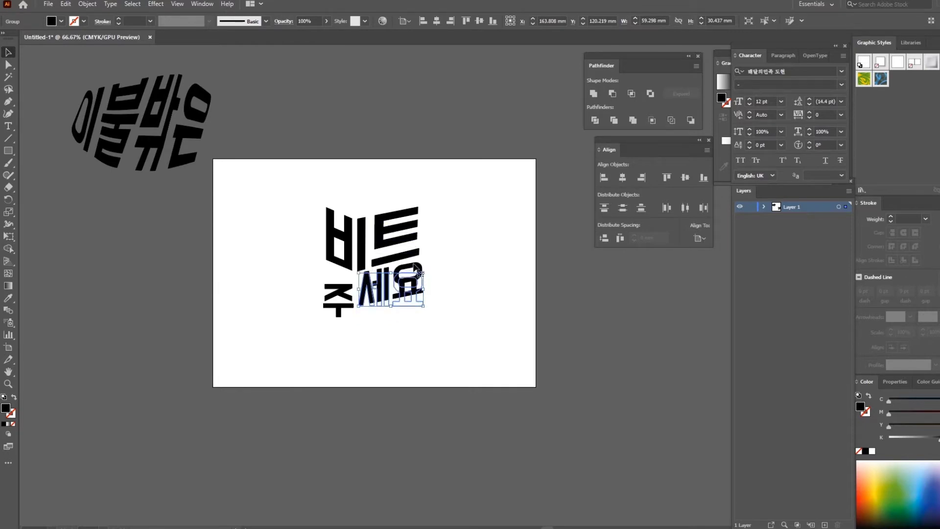
# Try applying another Free Distort to the 세요 group by raising both of its right corners
pyautogui.click(155, 3)
pyautogui.moveTo(193, 86)
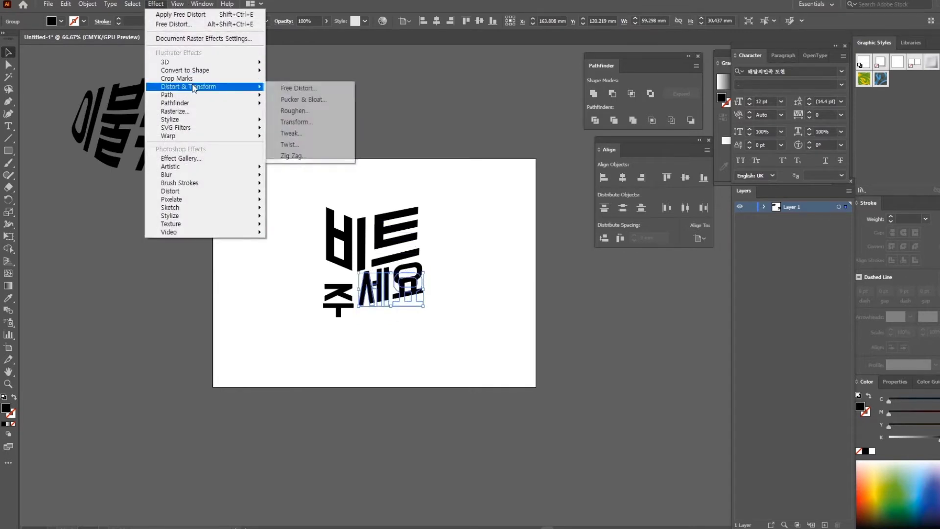
pyautogui.click(298, 88)
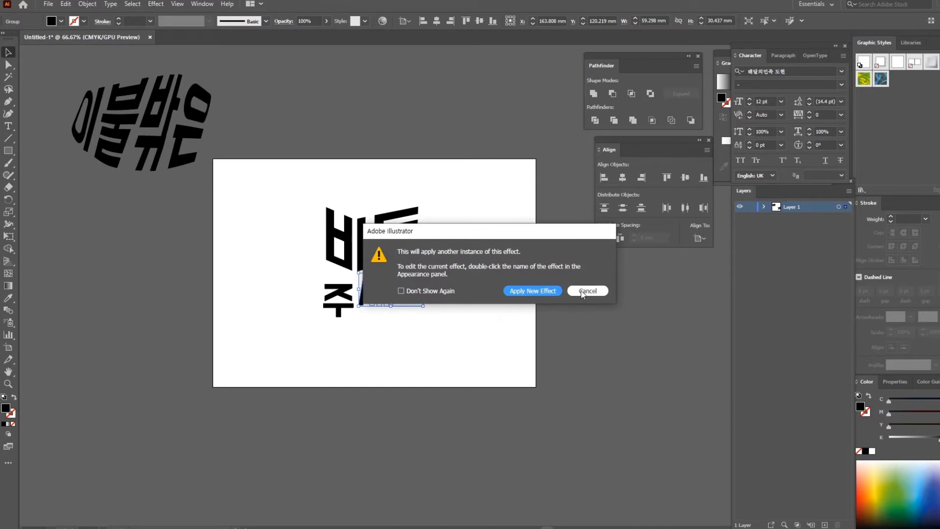
pyautogui.click(552, 292)
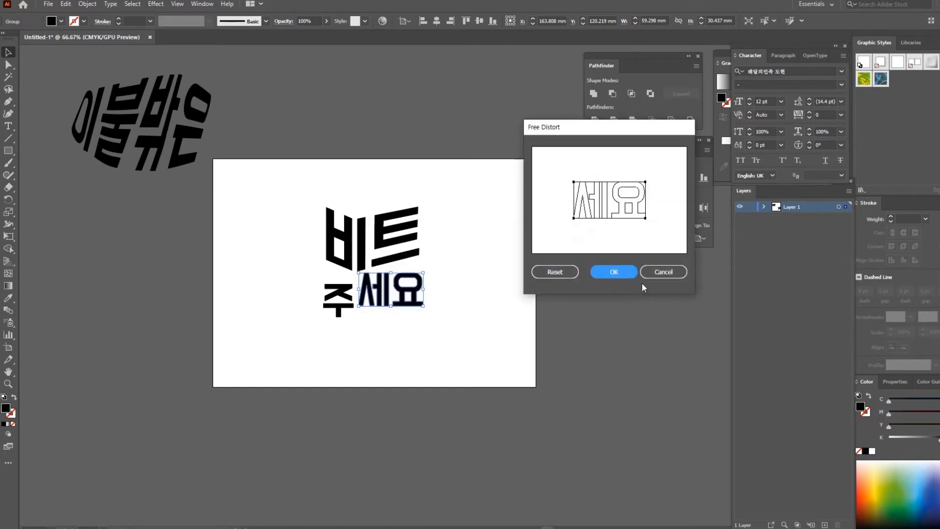
pyautogui.moveTo(645, 182); pyautogui.dragTo(646, 169)
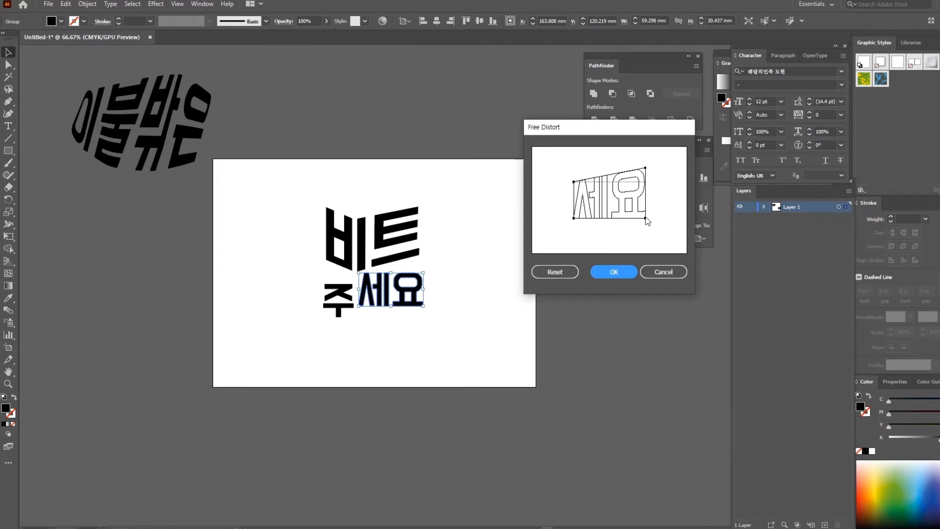
pyautogui.moveTo(646, 219); pyautogui.dragTo(647, 207)
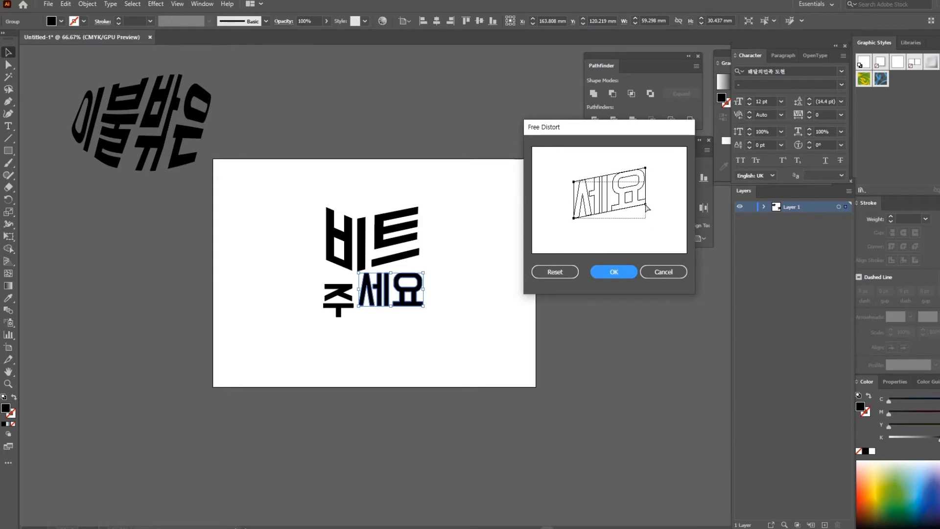
pyautogui.click(624, 273)
pyautogui.hotkey('ctrl', 'z')
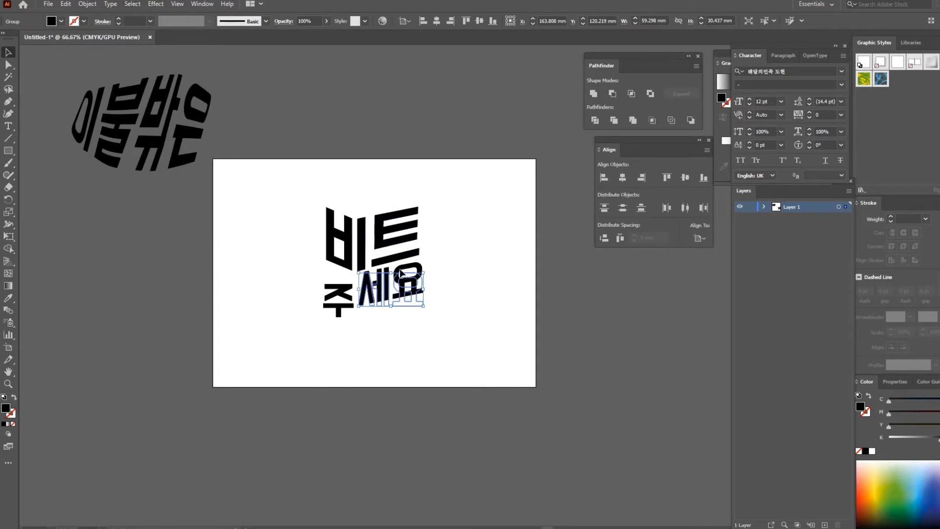
# Move the distorted 세요 group slightly down and left, to about X 162 mm, Y 123 mm
pyautogui.click(478, 309)
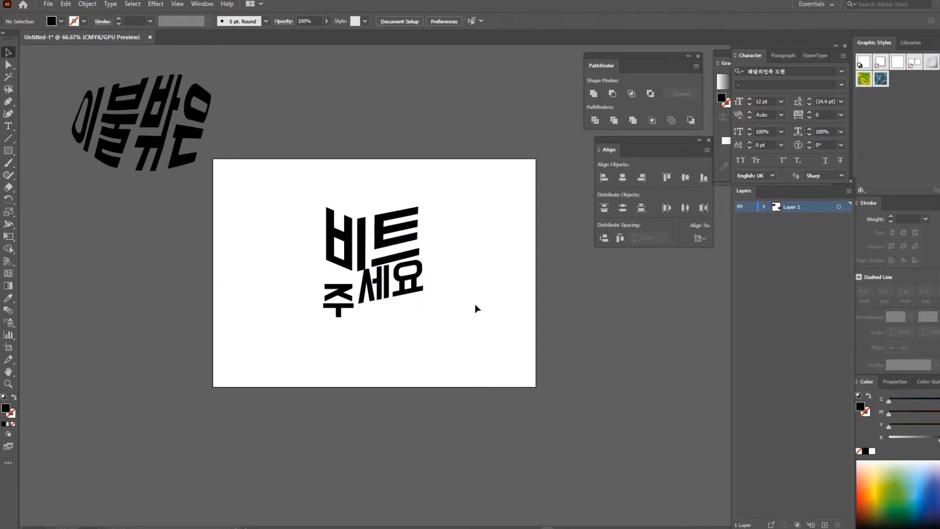
pyautogui.click(390, 287)
pyautogui.moveTo(389, 294); pyautogui.dragTo(387, 300)
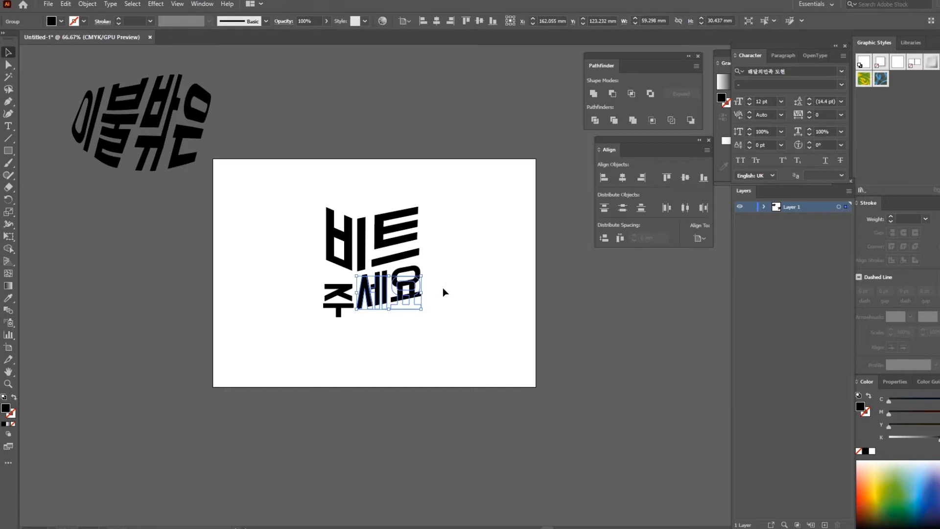
# Try a further, slighter Free Distort on the repositioned 세요 group, slanting its right side upward
pyautogui.click(196, 5)
pyautogui.moveTo(163, 4)
pyautogui.moveTo(197, 92)
pyautogui.click(298, 88)
pyautogui.click(543, 291)
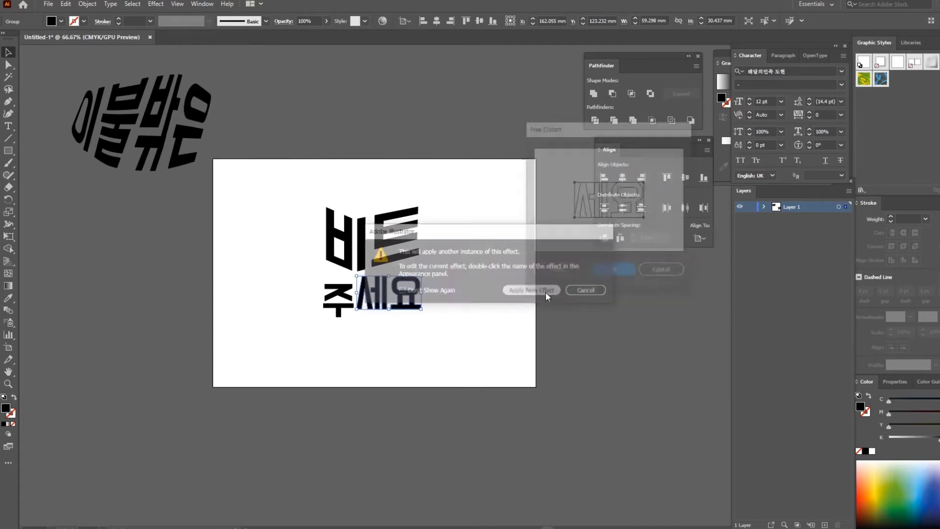
pyautogui.moveTo(646, 182); pyautogui.dragTo(645, 173)
pyautogui.moveTo(645, 219); pyautogui.dragTo(647, 211)
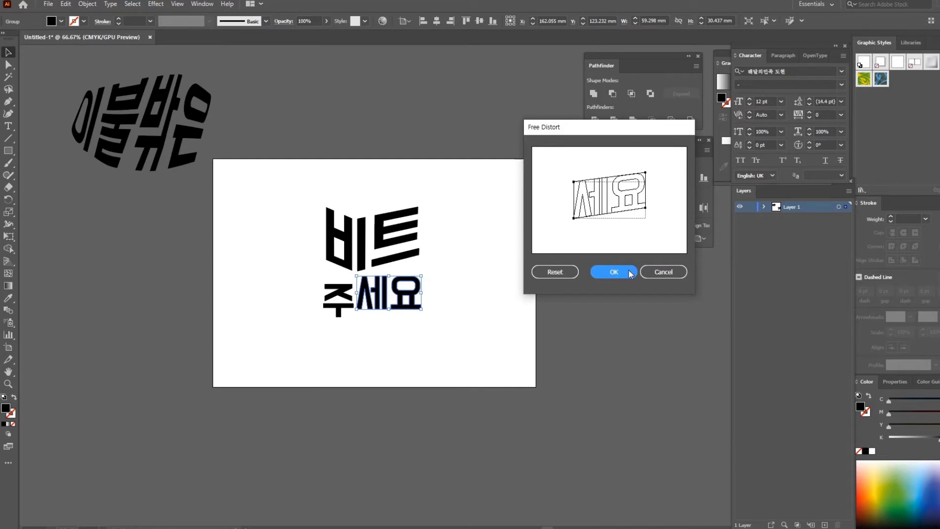
pyautogui.press('Tab')
pyautogui.press('Tab')
pyautogui.press('Tab')
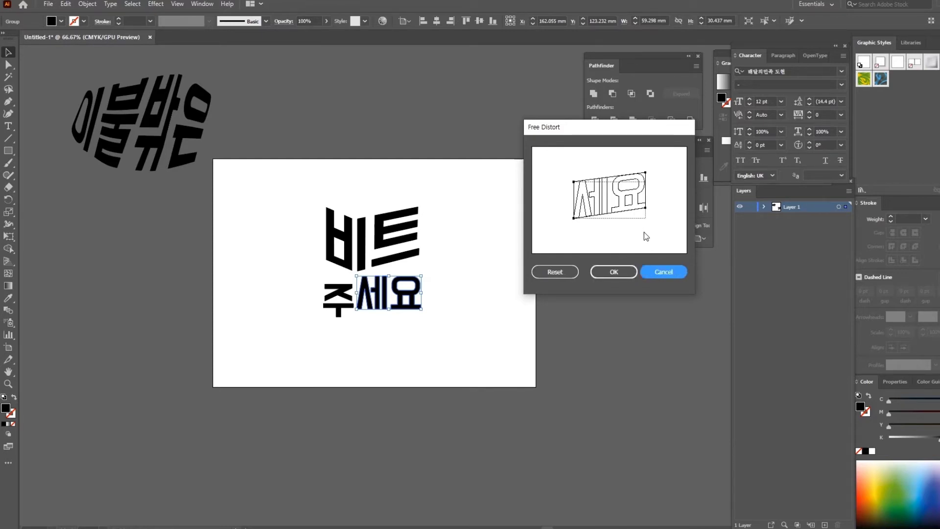
pyautogui.press('Tab')
pyautogui.press('Tab')
pyautogui.press('Tab')
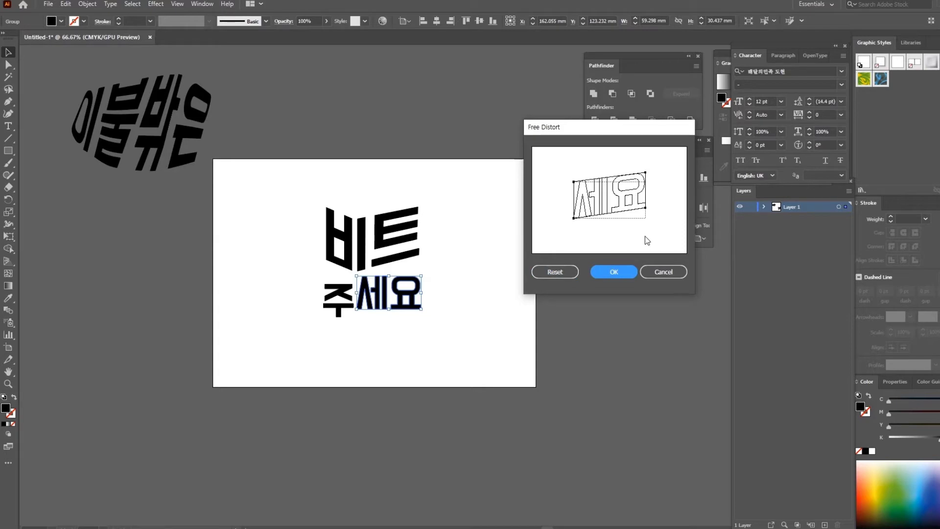
pyautogui.click(618, 272)
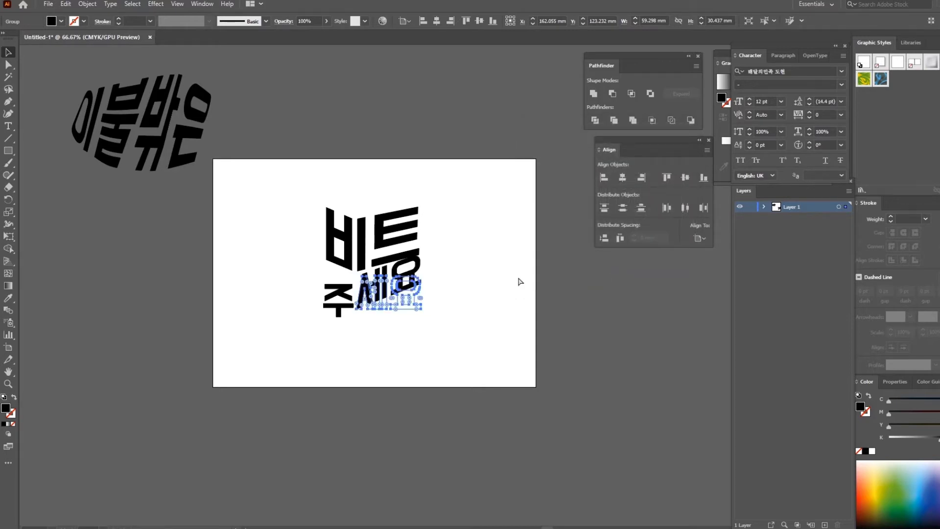
pyautogui.hotkey('ctrl', 'z')
# Free Distort the separate letter 주 by raising its upper-left and lower-left corners so it slopes down toward 세요
pyautogui.click(341, 295)
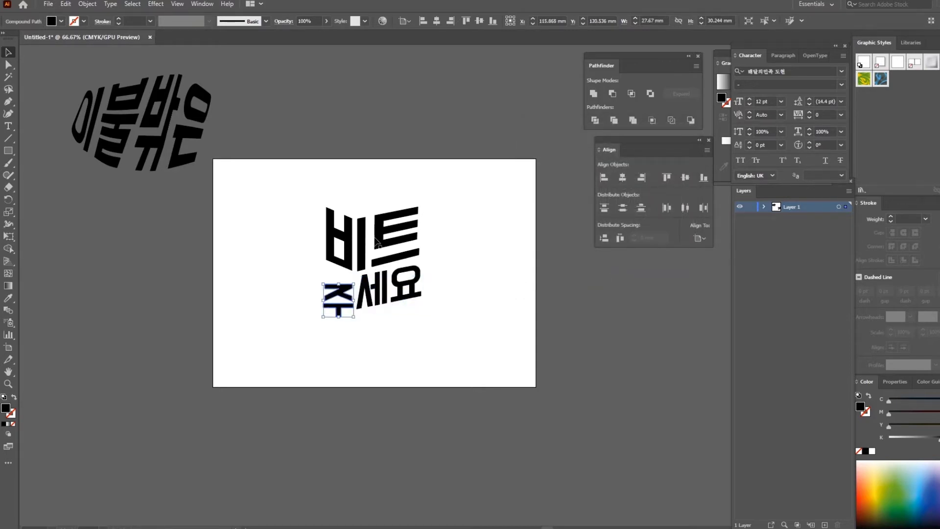
pyautogui.click(156, 4)
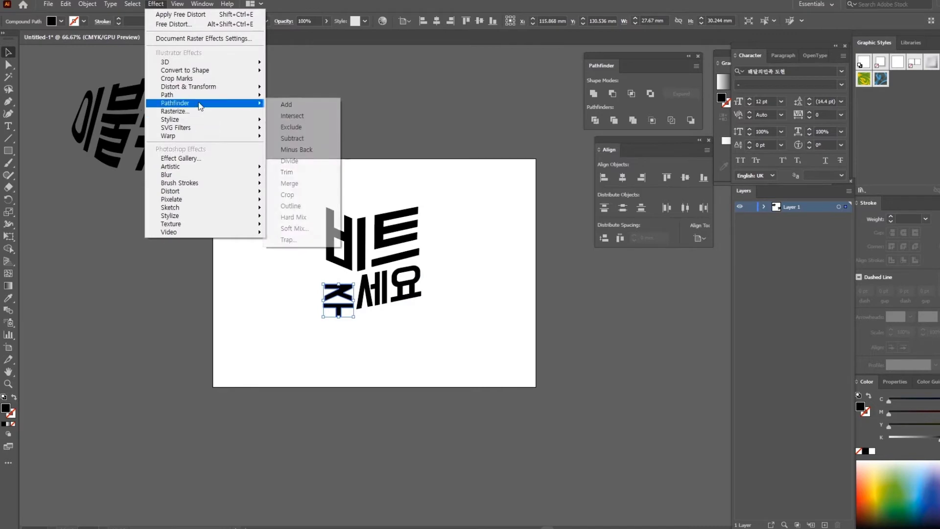
pyautogui.moveTo(208, 89)
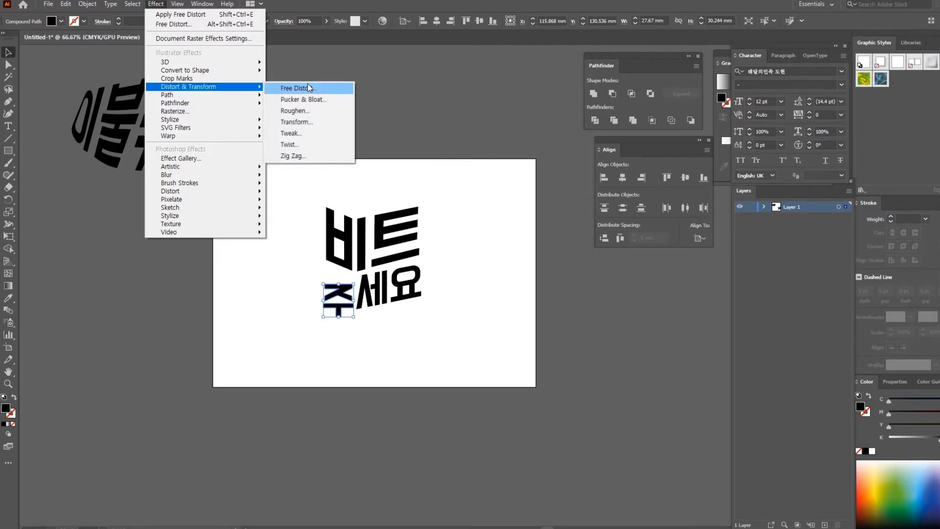
pyautogui.click(310, 84)
pyautogui.moveTo(577, 165); pyautogui.dragTo(577, 154)
pyautogui.moveTo(578, 235); pyautogui.dragTo(577, 218)
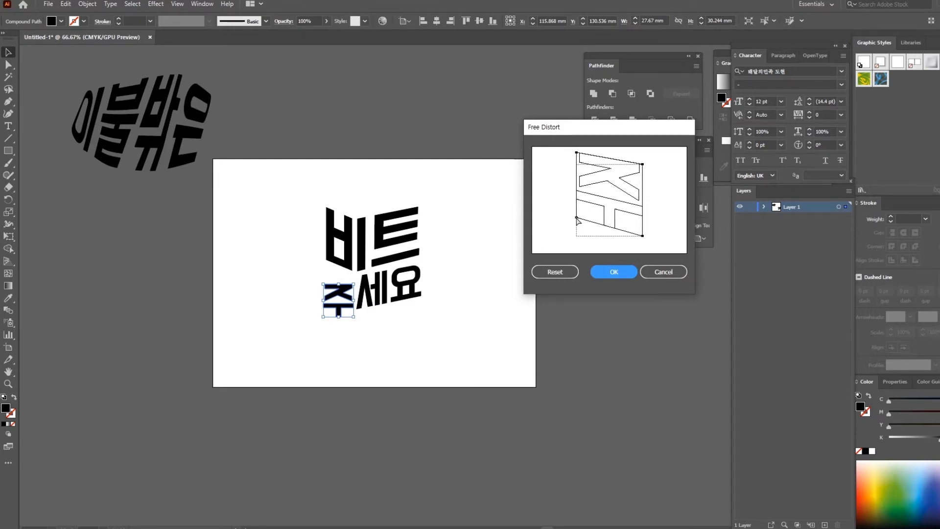
pyautogui.click(612, 271)
# Move the complete 비트 주세요 lettering off the artboard to the left, below the curved 이불밖은
pyautogui.moveTo(474, 315); pyautogui.dragTo(289, 174)
pyautogui.moveTo(385, 237); pyautogui.dragTo(160, 243)
pyautogui.click(58, 196)
# Draw a closed black shape with the Pen tool in the artboard's upper half, with a flat base, slanted right side and curved top and left side
pyautogui.click(8, 101)
pyautogui.click(290, 261)
pyautogui.click(450, 262)
pyautogui.click(462, 196)
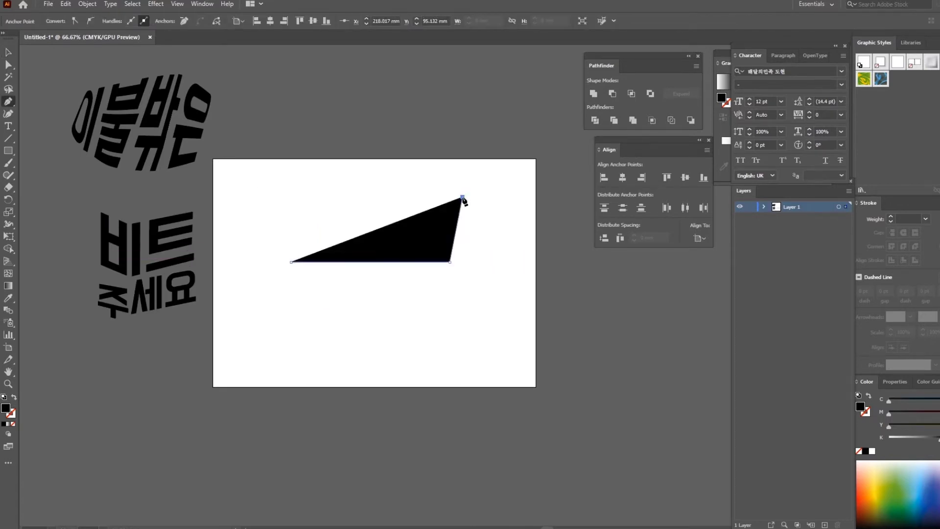
pyautogui.moveTo(382, 195); pyautogui.dragTo(382, 195)
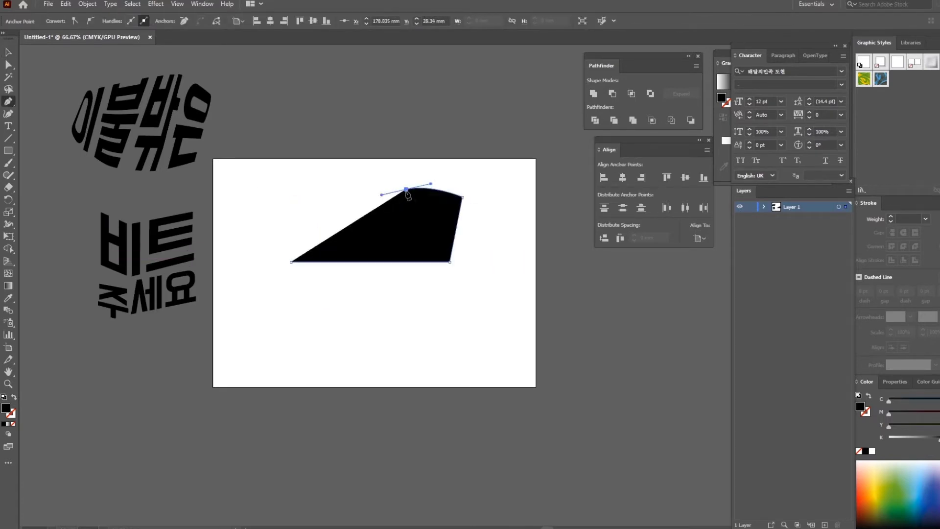
pyautogui.click(406, 189)
pyautogui.moveTo(320, 191); pyautogui.dragTo(301, 204)
pyautogui.click(319, 191)
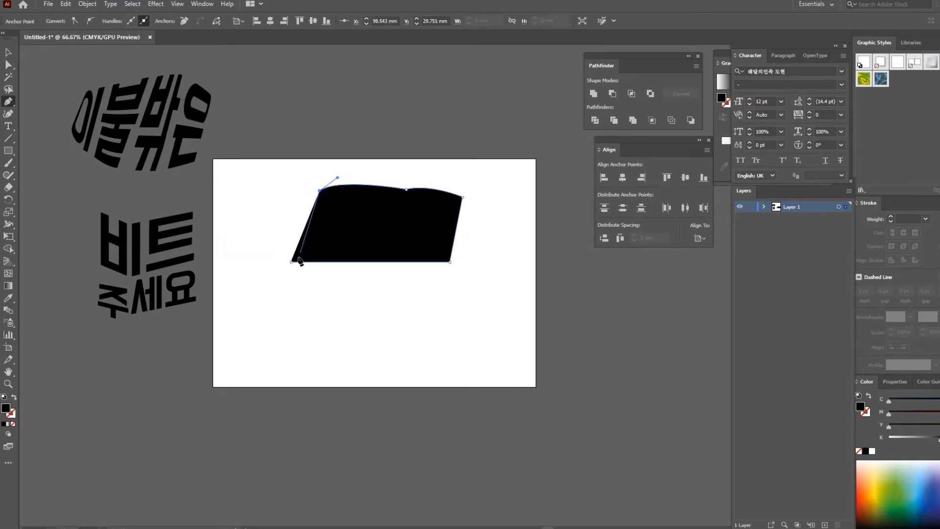
pyautogui.moveTo(291, 262); pyautogui.dragTo(313, 290)
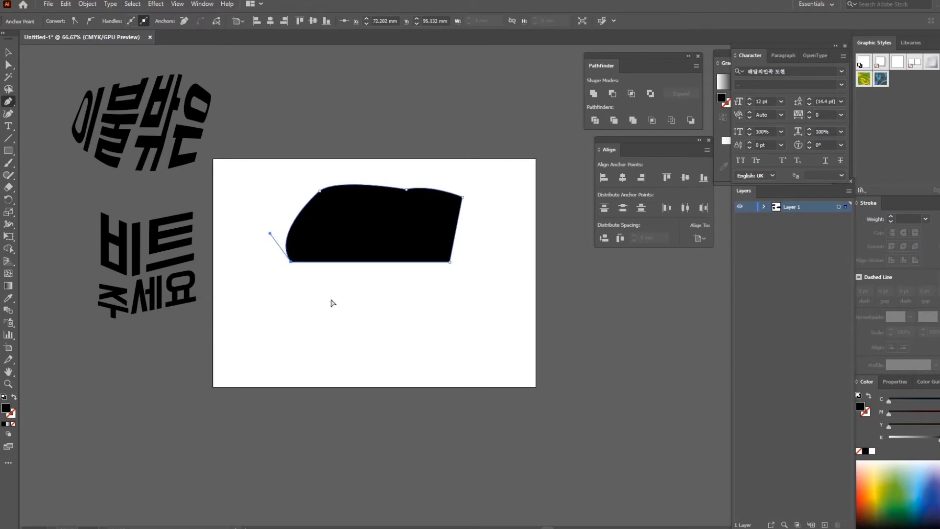
pyautogui.keyDown('ctrl'); pyautogui.click(331, 301); pyautogui.keyUp('ctrl')
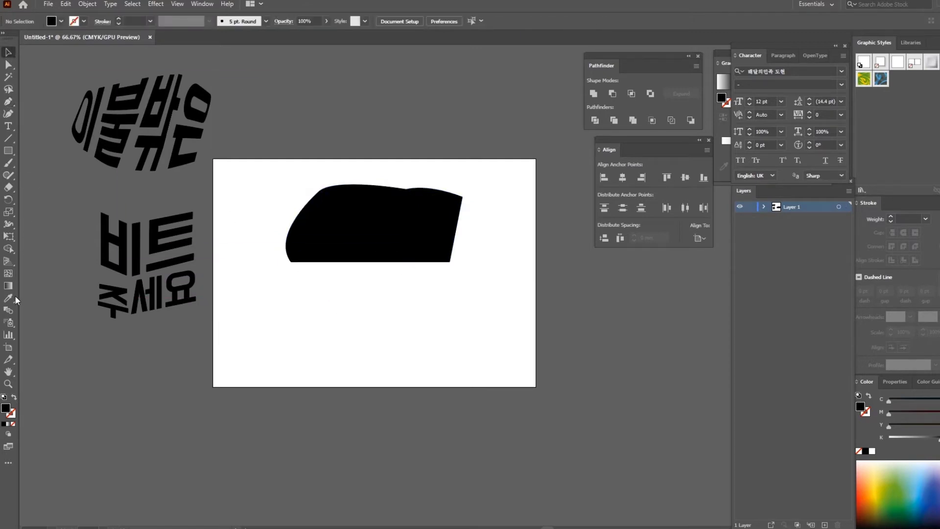
# Add the text 이불밖은, enlarge it to about 122.3 pt and place it directly below the black shape
pyautogui.click(8, 126)
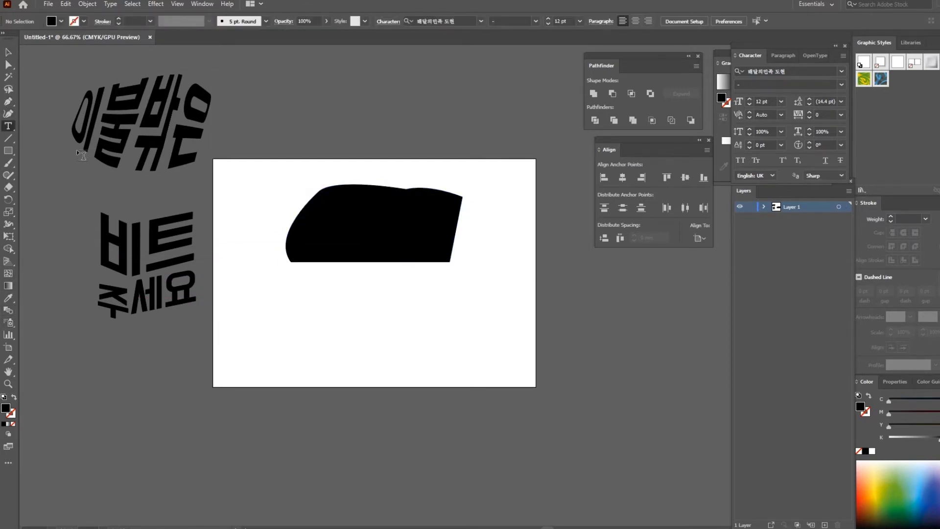
pyautogui.click(319, 322)
pyautogui.write('이불밖력')
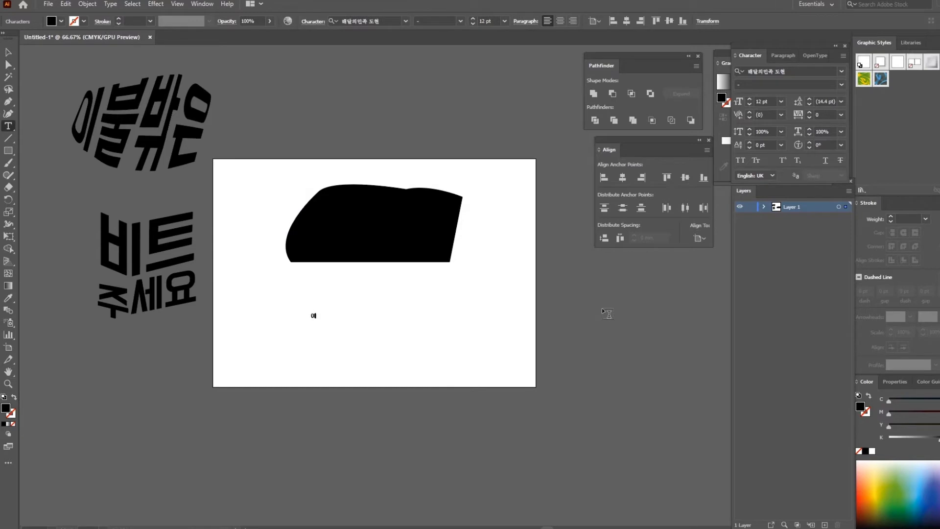
pyautogui.click(6, 53)
pyautogui.hotkey('ctrl', 't')
pyautogui.moveTo(330, 312); pyautogui.dragTo(493, 250)
pyautogui.moveTo(452, 280); pyautogui.dragTo(414, 290)
pyautogui.press('Return')
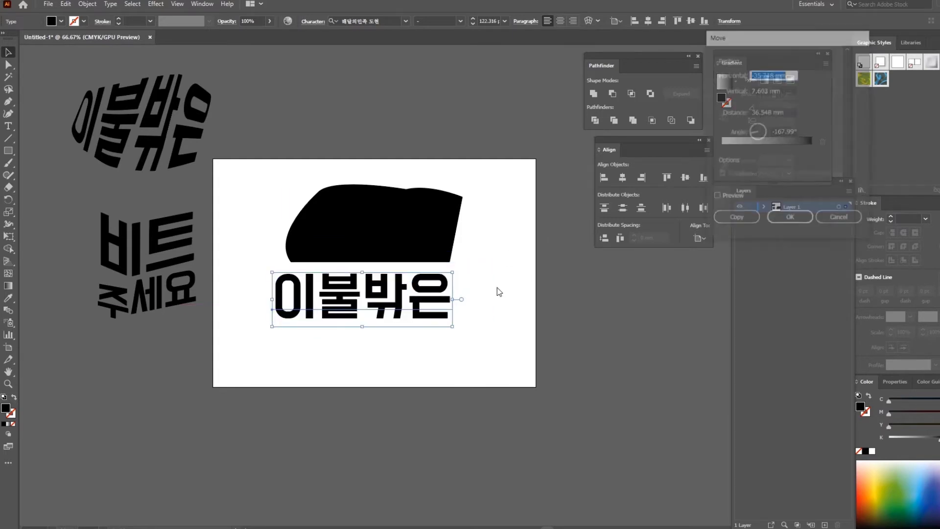
pyautogui.click(853, 218)
pyautogui.click(502, 267)
# Bring the black shape to the front and envelope-distort the 이불밖은 text using it as the top object
pyautogui.click(392, 208)
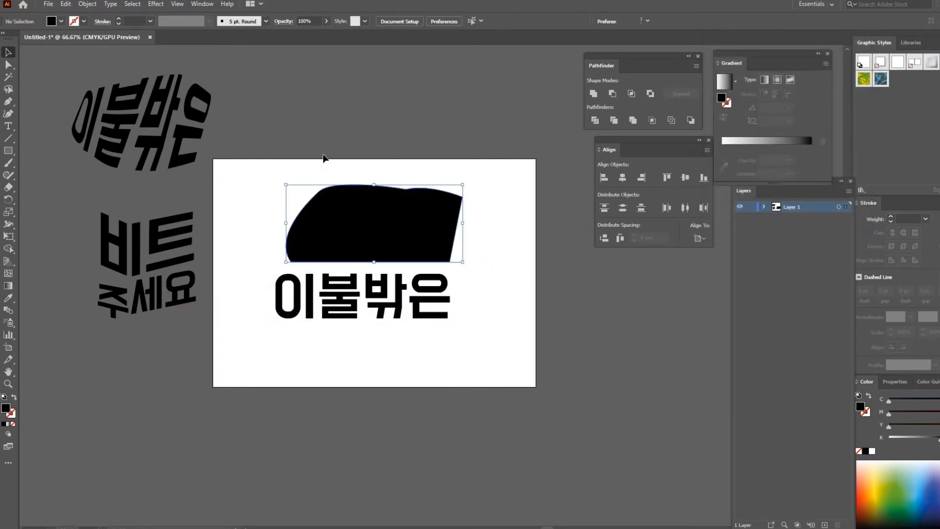
pyautogui.press('ctrl')
pyautogui.moveTo(470, 321); pyautogui.dragTo(366, 213)
pyautogui.click(88, 4)
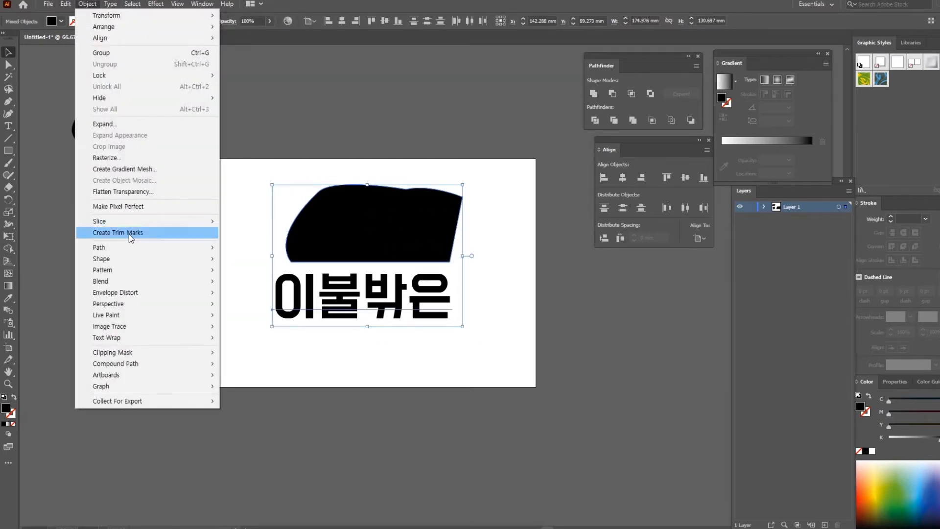
pyautogui.moveTo(132, 292)
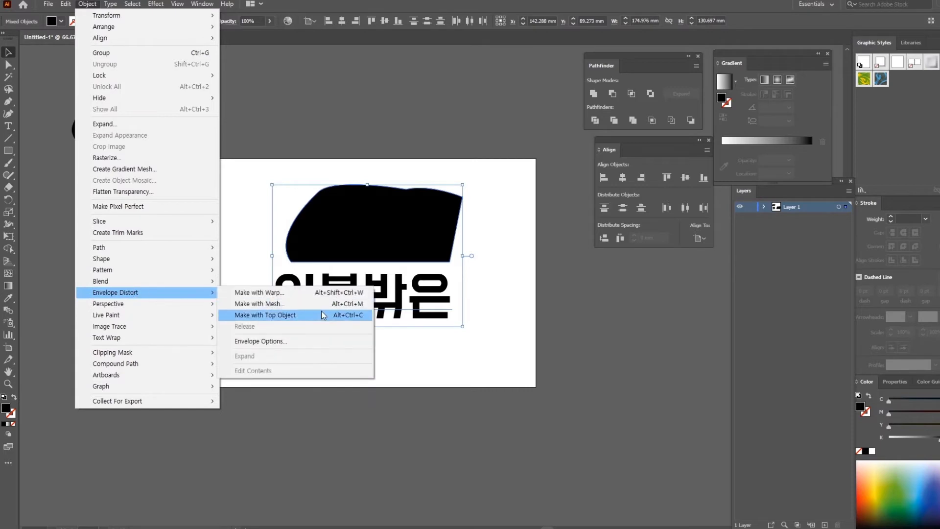
pyautogui.click(292, 316)
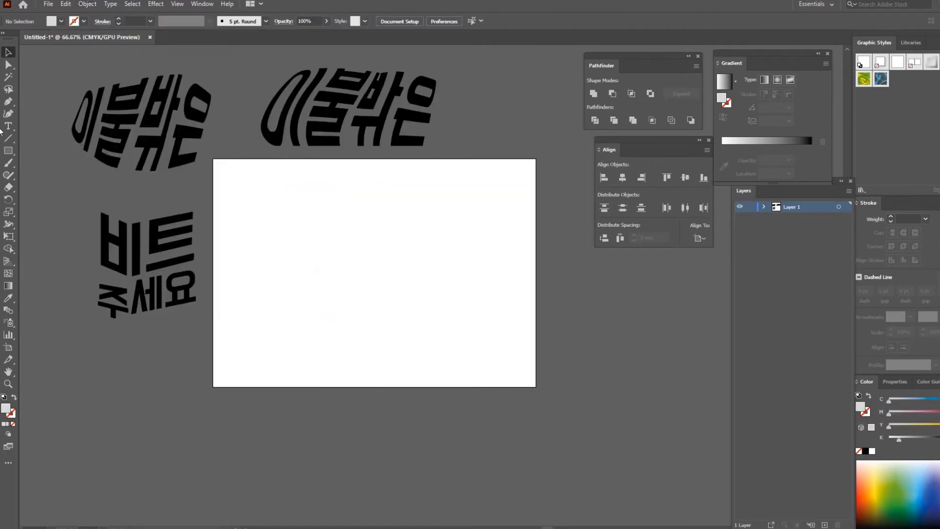
# Add the text 비트, enlarge it to about 144.7 pt and place it in the artboard's upper middle
pyautogui.click(9, 127)
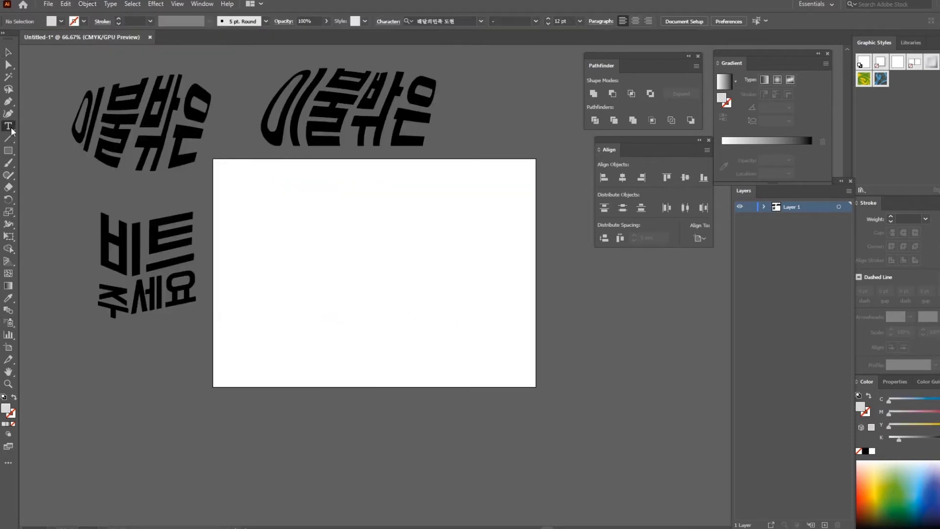
pyautogui.click(332, 232)
pyautogui.write('비트')
pyautogui.click(9, 52)
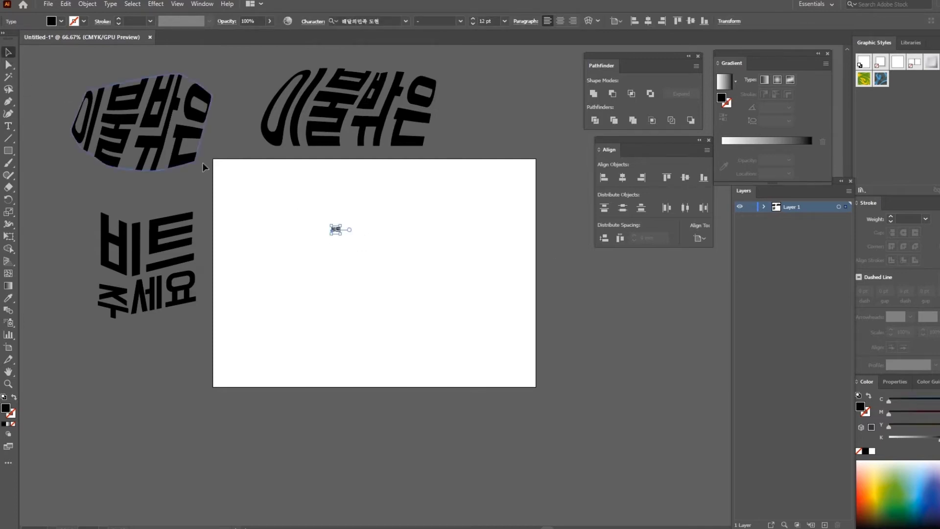
pyautogui.moveTo(341, 235); pyautogui.dragTo(440, 292)
pyautogui.moveTo(392, 265); pyautogui.dragTo(393, 226)
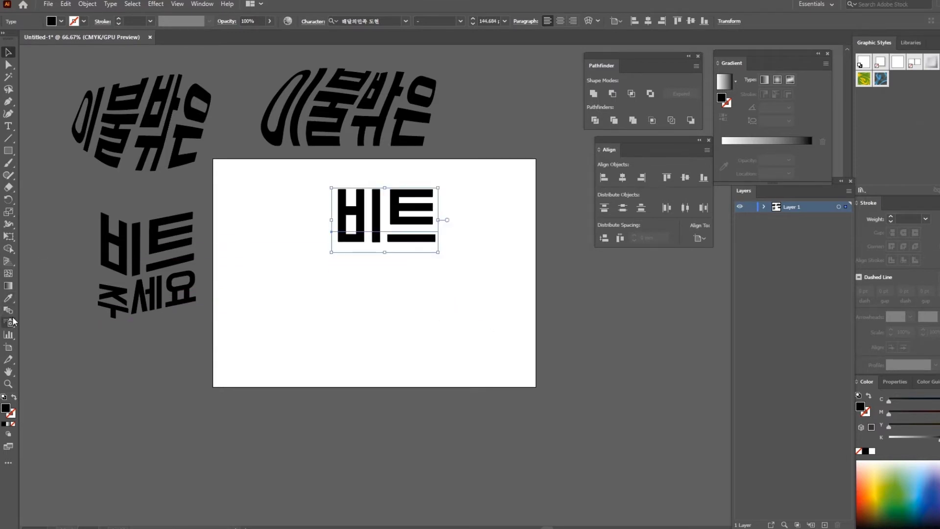
# Add the text 주세요 as a separate line below 비트
pyautogui.click(8, 129)
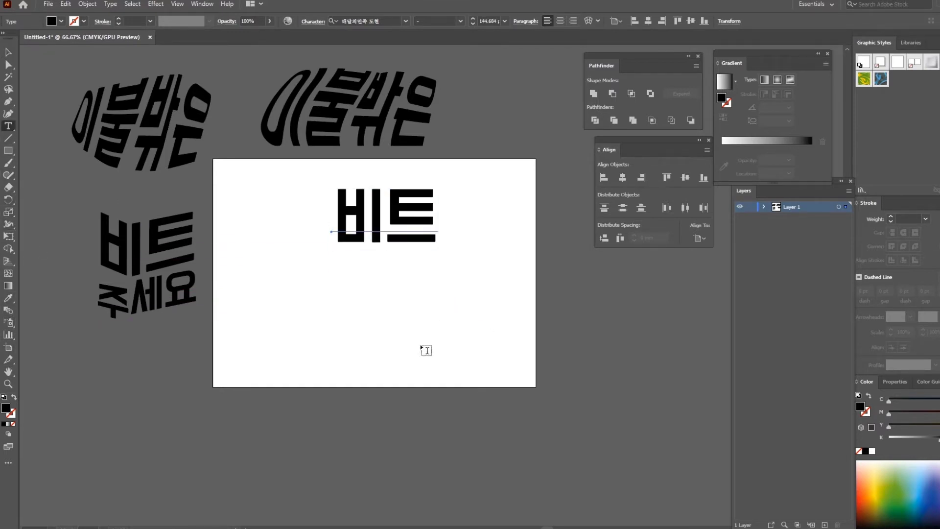
pyautogui.click(344, 283)
pyautogui.write('ㅈ')
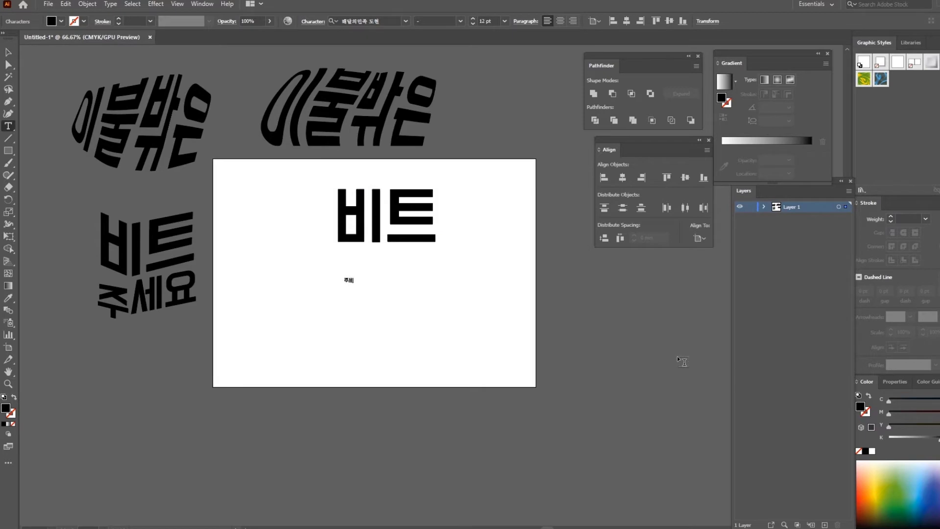
pyautogui.click(7, 49)
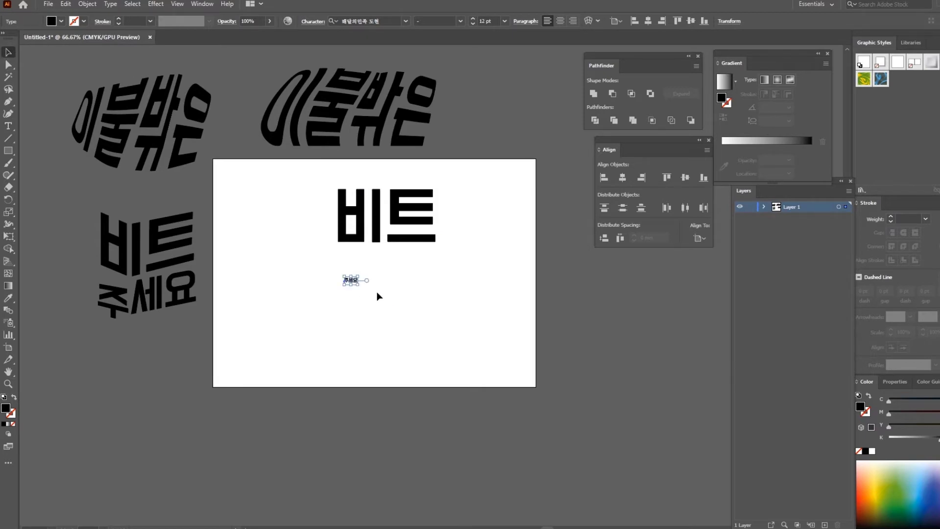
# Enlarge 주세요 to about the width of 비트 and bring the two lines close together, one directly below the other
pyautogui.moveTo(358, 285); pyautogui.dragTo(437, 287)
pyautogui.moveTo(424, 269); pyautogui.dragTo(424, 275)
pyautogui.click(459, 327)
# Expand the 비트 and 주세요 text lines, including object and fill, and ungroup the resulting letter outlines
pyautogui.moveTo(460, 336); pyautogui.dragTo(366, 240)
pyautogui.click(87, 4)
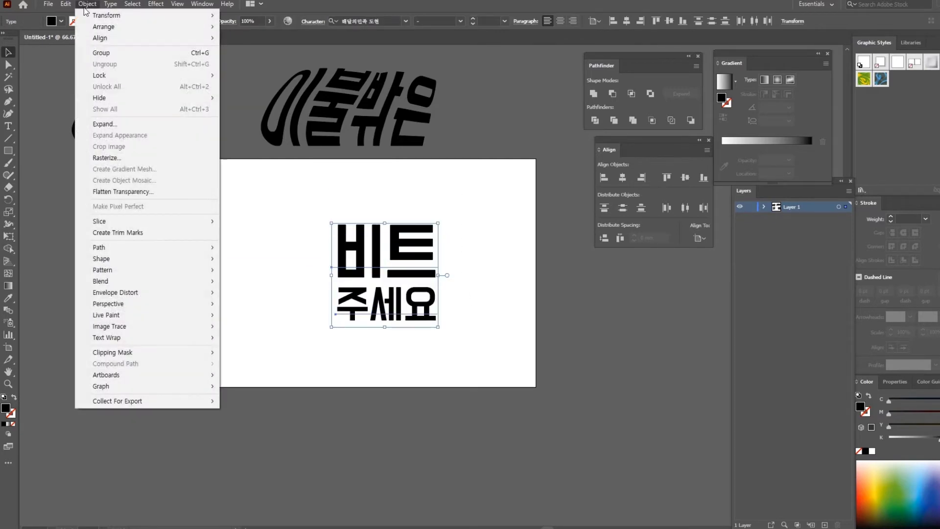
pyautogui.click(139, 128)
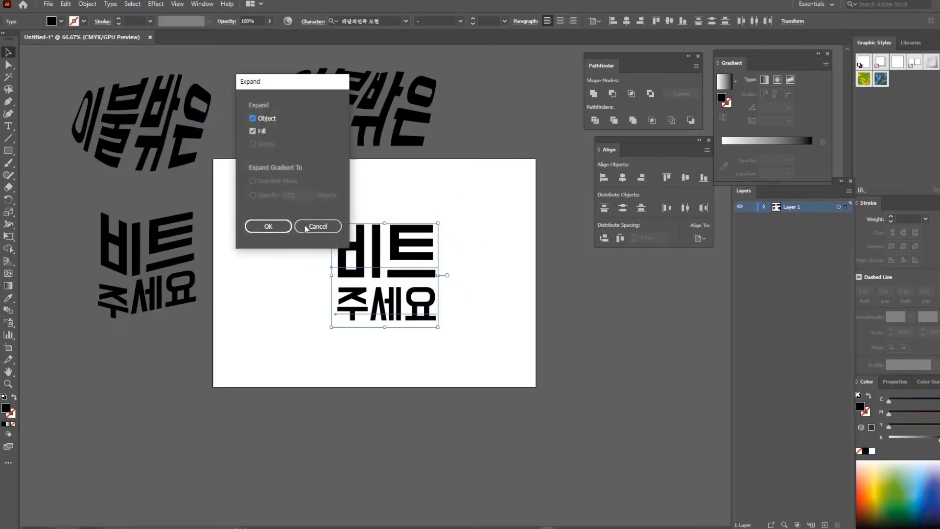
pyautogui.click(269, 226)
pyautogui.click(480, 329)
pyautogui.moveTo(456, 343); pyautogui.dragTo(366, 120)
pyautogui.click(492, 304)
pyautogui.moveTo(443, 322); pyautogui.dragTo(314, 215)
pyautogui.hotkey('ctrl', 'shift', 'g')
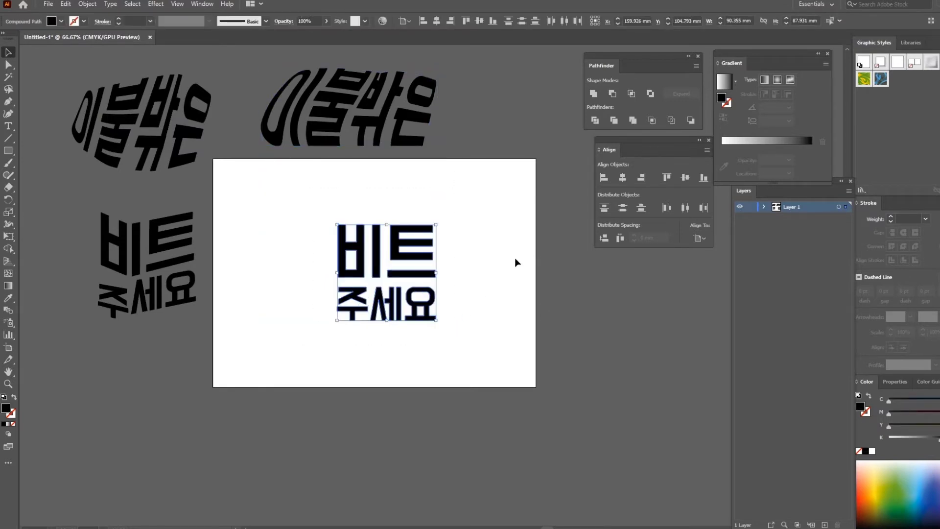
# Check which pieces of the 비트 주세요 outlines can be selected separately
pyautogui.click(516, 274)
pyautogui.moveTo(501, 341); pyautogui.dragTo(377, 199)
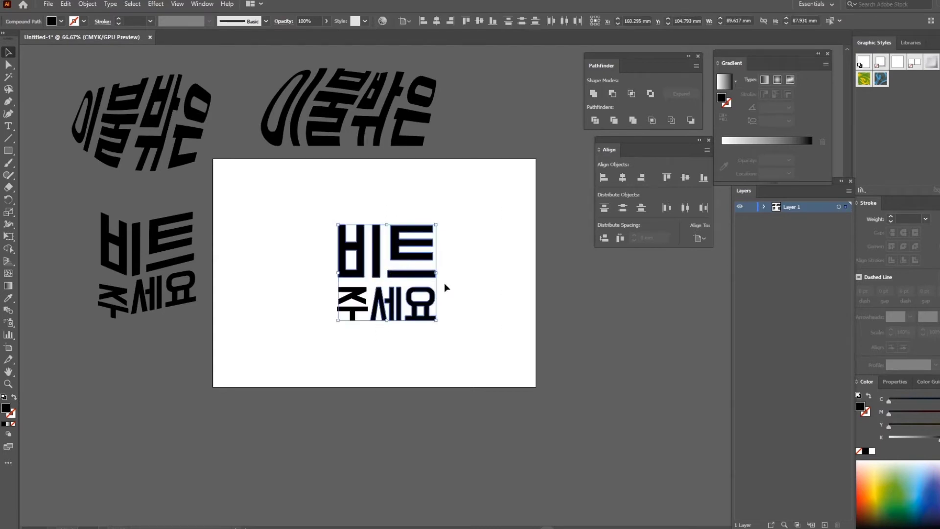
pyautogui.press('ctrl')
pyautogui.click(484, 307)
pyautogui.click(379, 264)
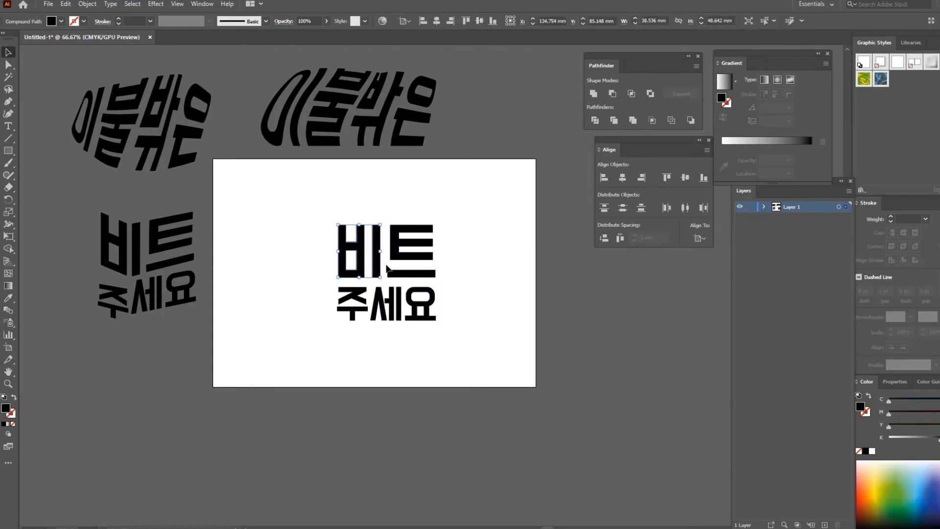
pyautogui.click(452, 267)
pyautogui.click(421, 259)
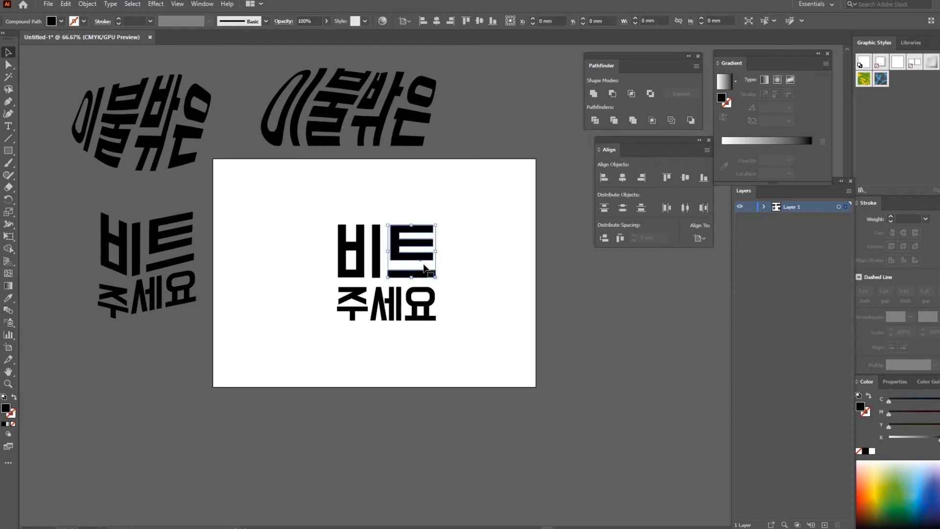
pyautogui.moveTo(441, 332); pyautogui.dragTo(374, 207)
pyautogui.click(396, 244)
pyautogui.click(356, 256)
# Release the compound path of the syllable 비 and subtract the counter from ㅂ with Minus Front
pyautogui.click(551, 262)
pyautogui.click(377, 254)
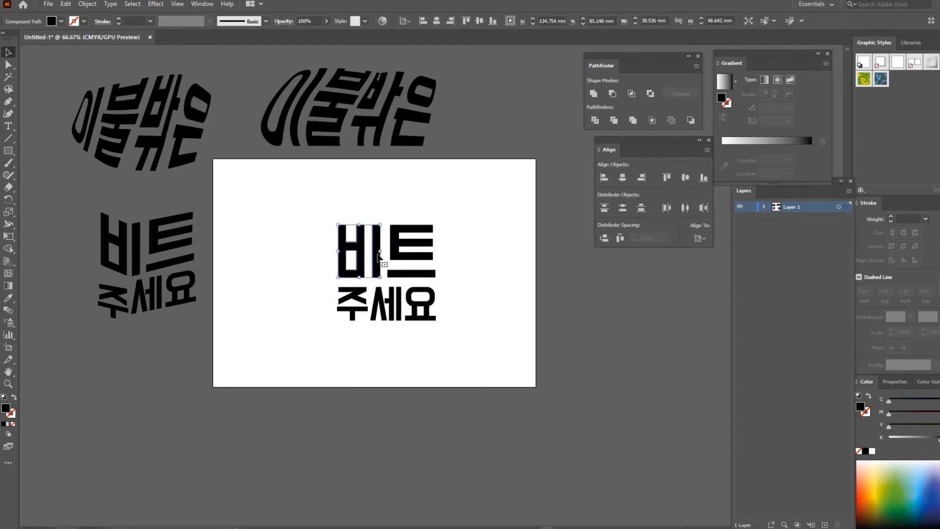
pyautogui.rightClick(377, 253)
pyautogui.click(427, 328)
pyautogui.moveTo(310, 216); pyautogui.dragTo(363, 282)
pyautogui.click(612, 93)
# Move ㅣ트 and 세요 away to the right of ㅂ and 주, and group them
pyautogui.moveTo(476, 350); pyautogui.dragTo(375, 191)
pyautogui.moveTo(411, 250); pyautogui.dragTo(454, 252)
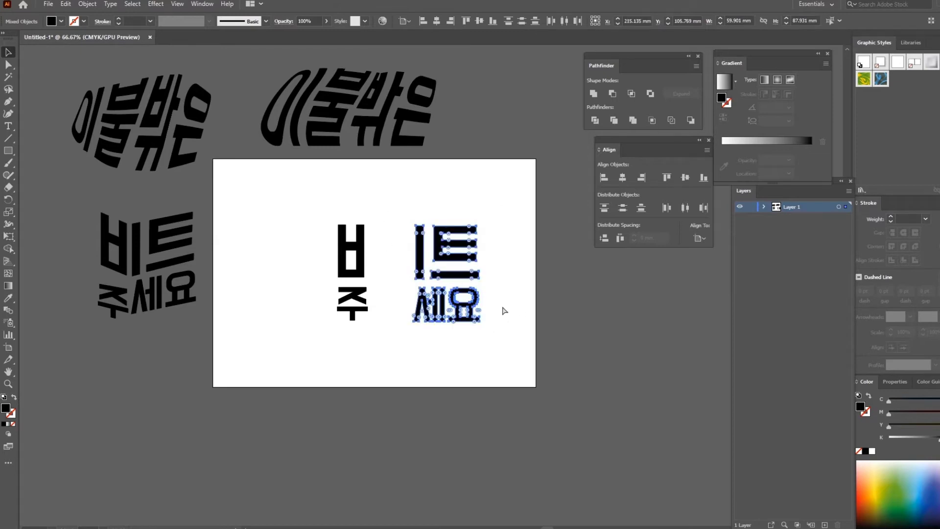
pyautogui.hotkey('ctrl', 'g')
# Free Distort the ㅣ트 세요 group by raising both right corners, and place it back beside ㅂ and 주
pyautogui.click(163, 5)
pyautogui.moveTo(189, 88)
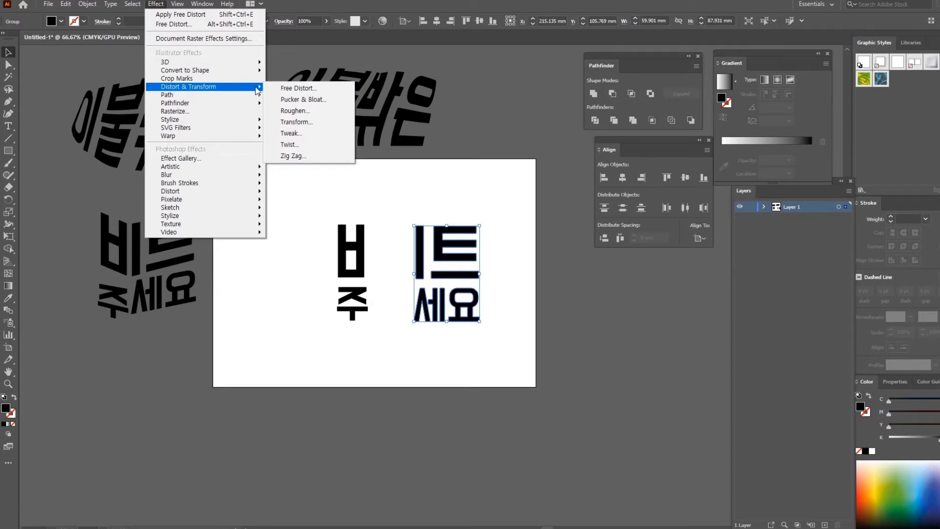
pyautogui.click(286, 91)
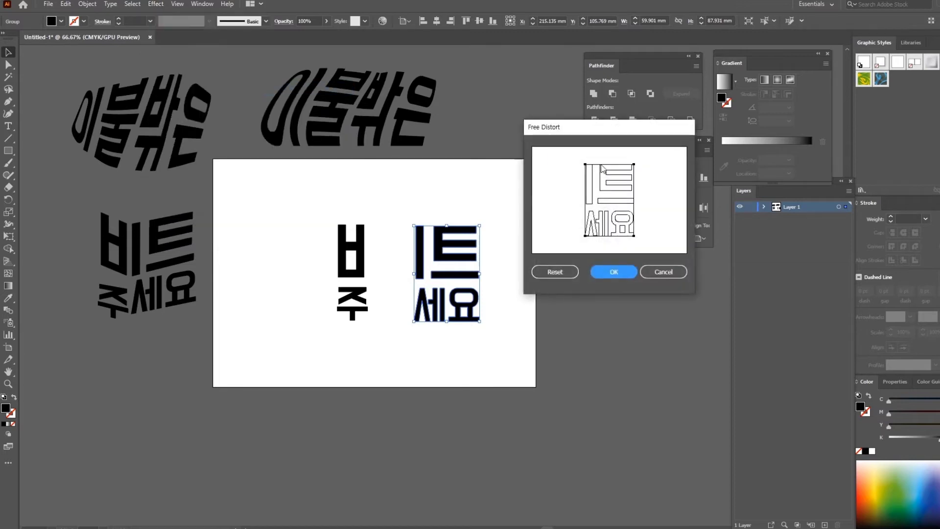
pyautogui.moveTo(633, 165); pyautogui.dragTo(633, 154)
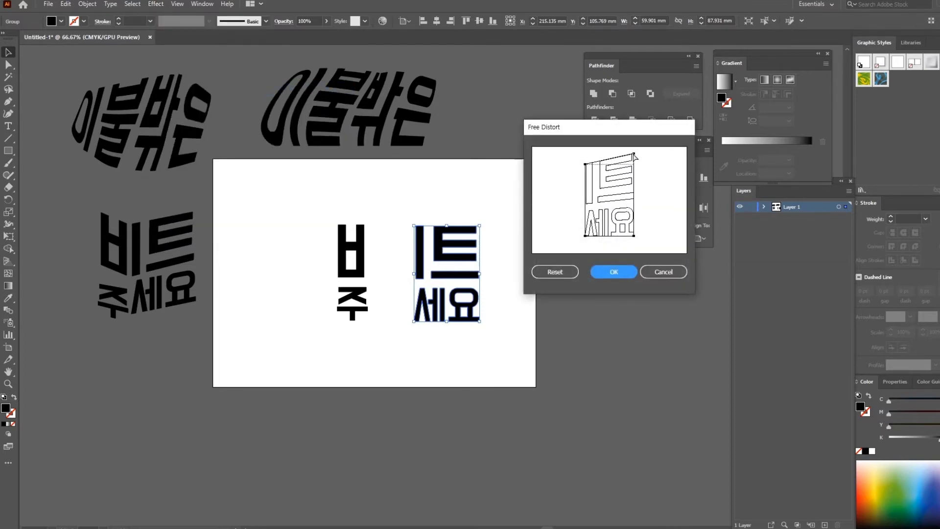
pyautogui.moveTo(634, 238); pyautogui.dragTo(635, 226)
pyautogui.click(614, 272)
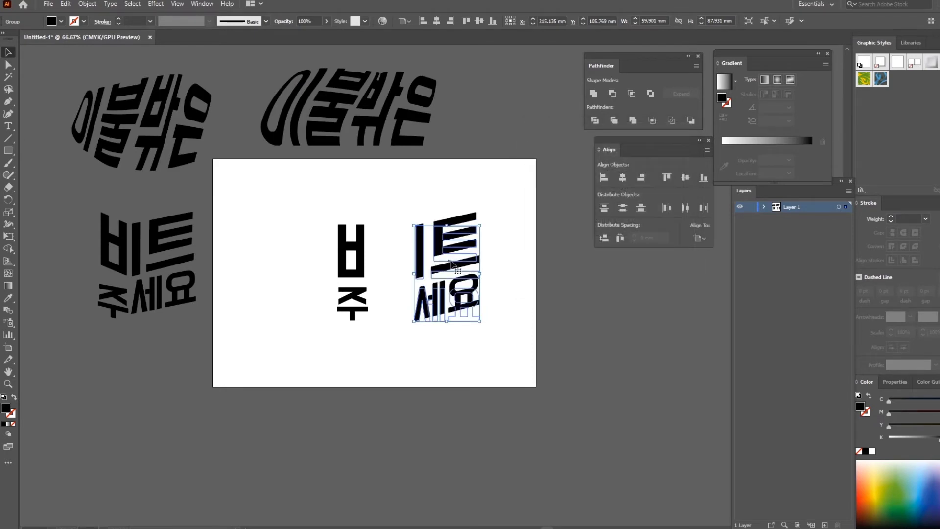
pyautogui.moveTo(440, 234); pyautogui.dragTo(403, 234)
# Group the undistorted ㅂ and 주 outlines
pyautogui.click(292, 221)
pyautogui.moveTo(307, 214); pyautogui.dragTo(364, 331)
pyautogui.click(159, 4)
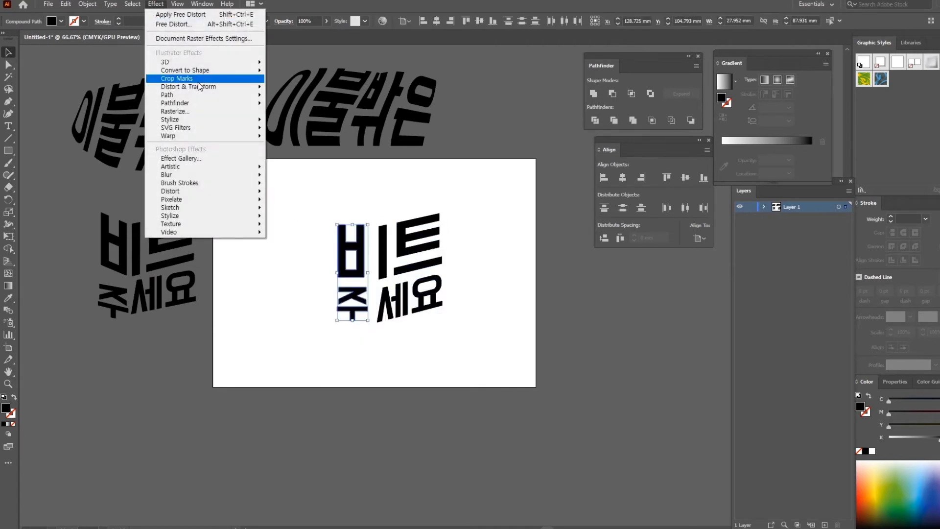
pyautogui.moveTo(209, 88)
pyautogui.click(296, 88)
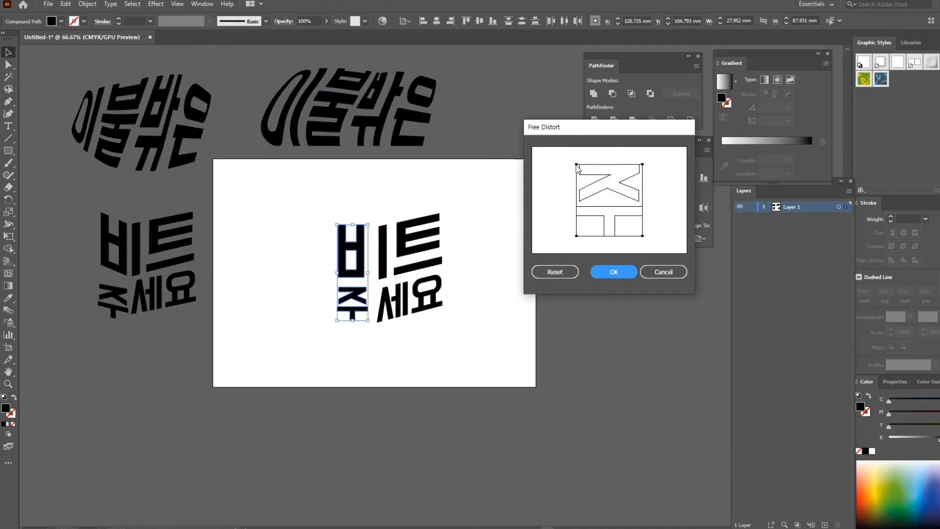
pyautogui.click(654, 272)
pyautogui.hotkey('ctrl', 'g')
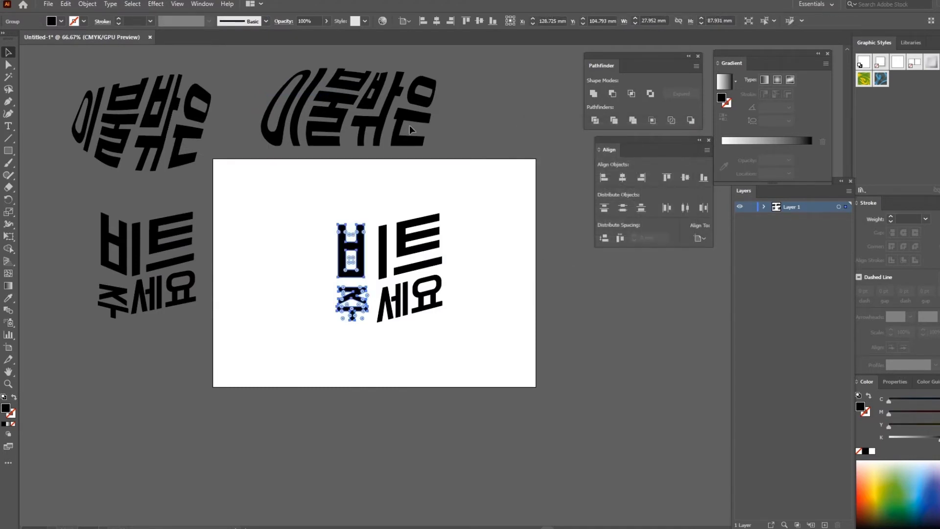
# Try a Free Distort on the ㅂ 주 group that raises both left corners, and undo it
pyautogui.click(142, 5)
pyautogui.moveTo(157, 6)
pyautogui.moveTo(186, 90)
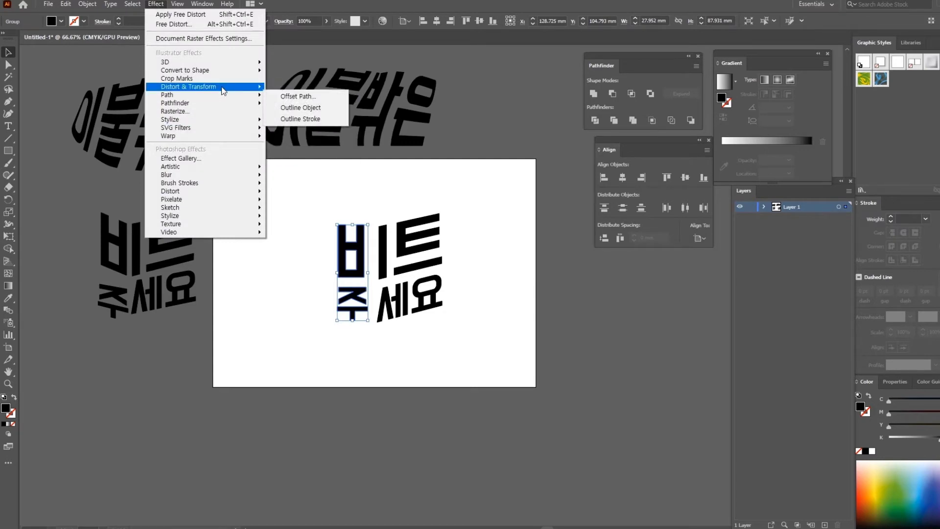
pyautogui.click(297, 88)
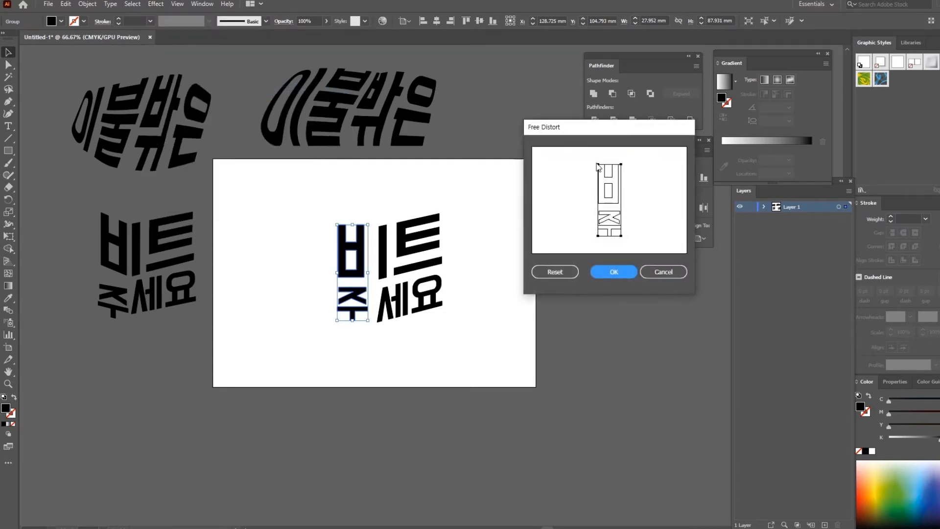
pyautogui.moveTo(600, 166); pyautogui.dragTo(598, 158)
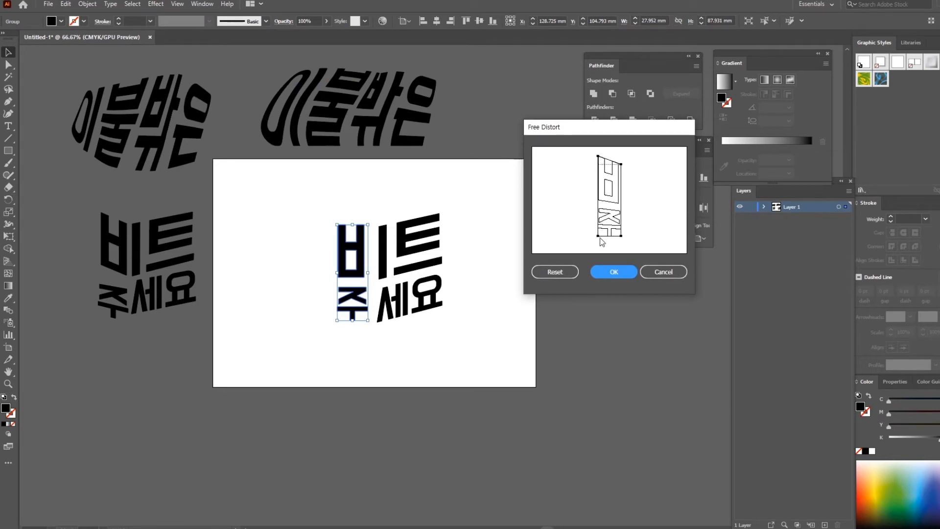
pyautogui.moveTo(598, 237); pyautogui.dragTo(598, 226)
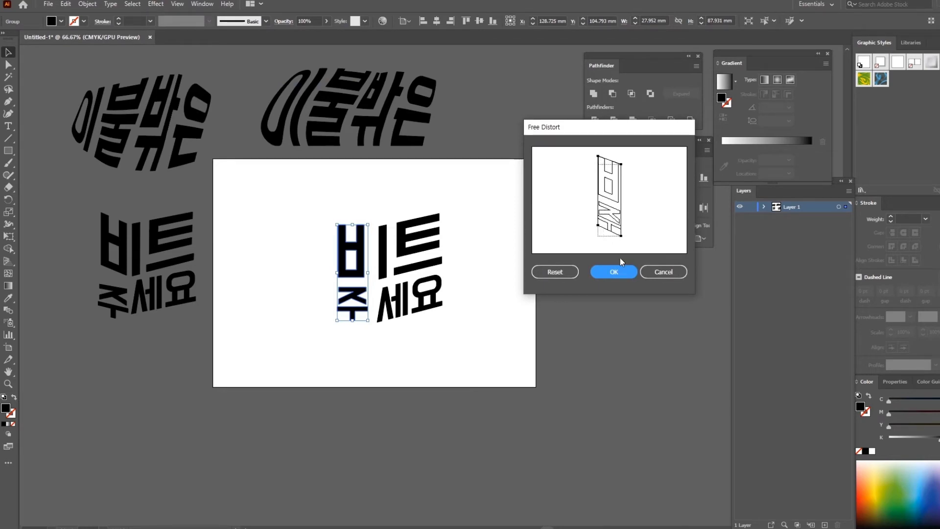
pyautogui.click(611, 271)
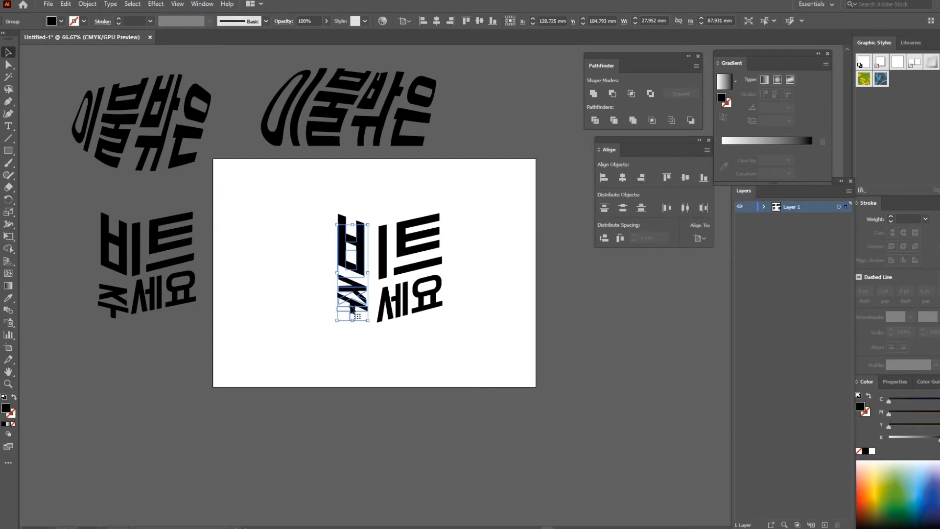
pyautogui.hotkey('ctrl', 'z')
# Duplicate the ㅂ 주 group to its lower left, and Free Distort the original by raising both left corners
pyautogui.moveTo(350, 259); pyautogui.dragTo(286, 290)
pyautogui.click(351, 277)
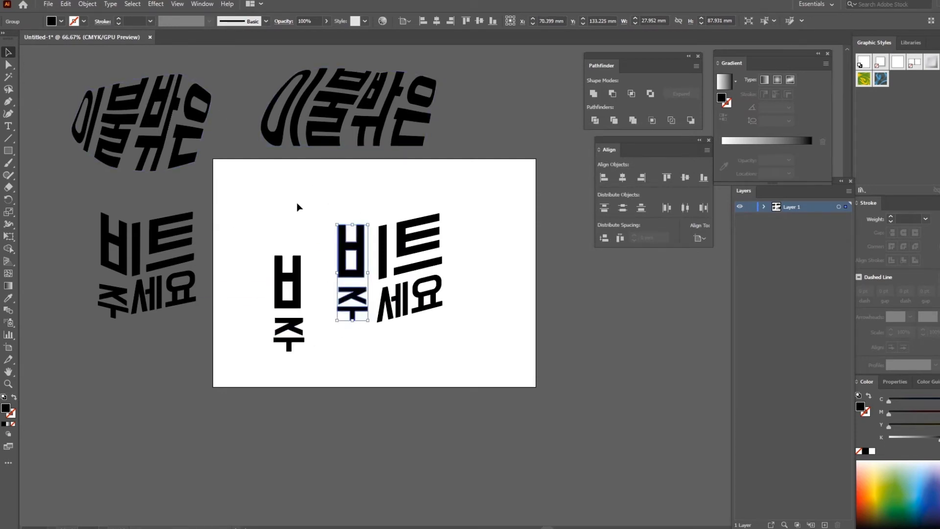
pyautogui.click(156, 4)
pyautogui.moveTo(206, 86)
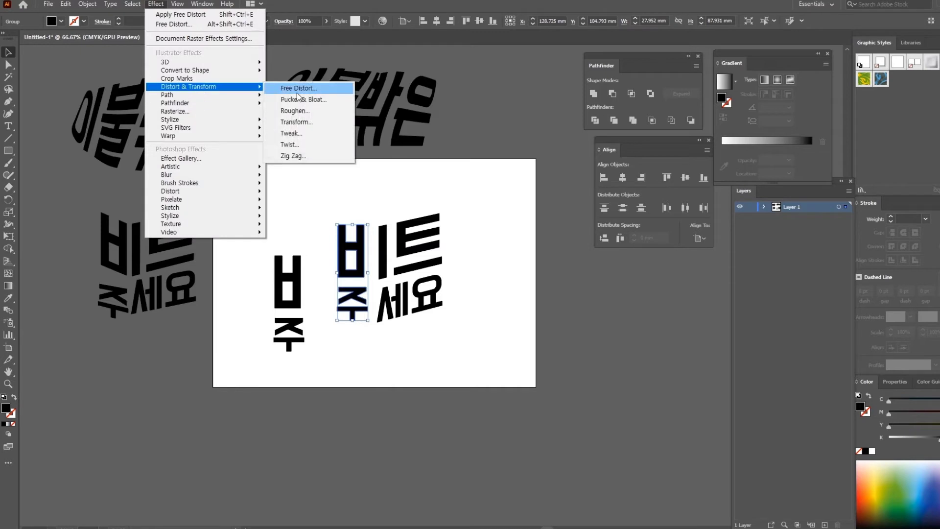
pyautogui.click(299, 88)
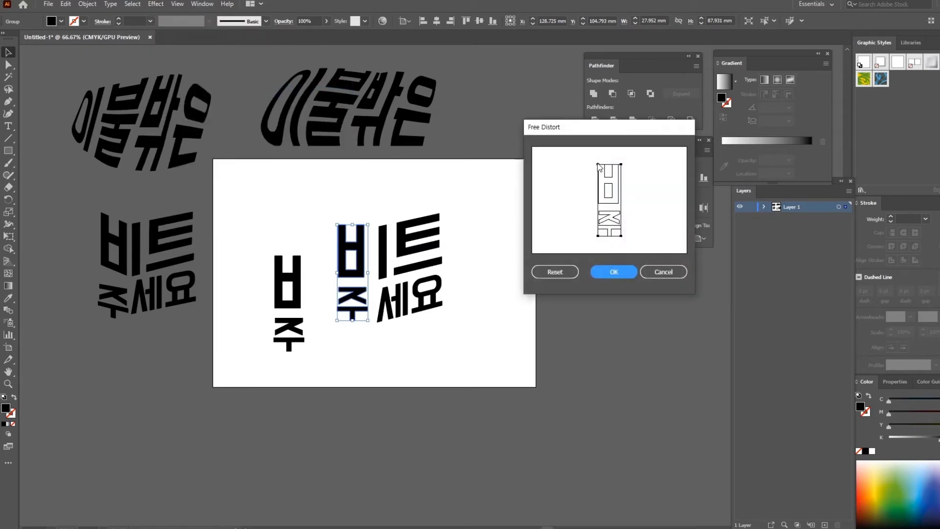
pyautogui.moveTo(597, 164); pyautogui.dragTo(598, 157)
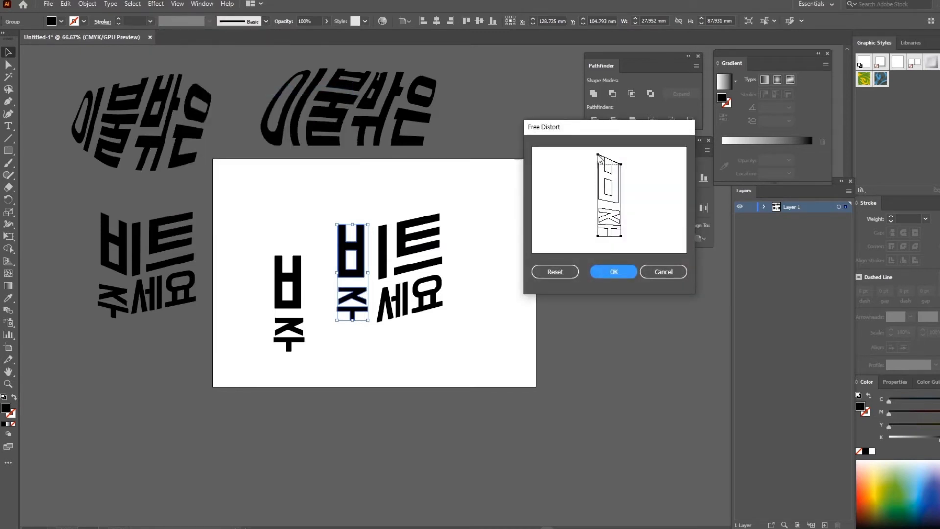
pyautogui.moveTo(597, 237); pyautogui.dragTo(598, 226)
pyautogui.click(614, 272)
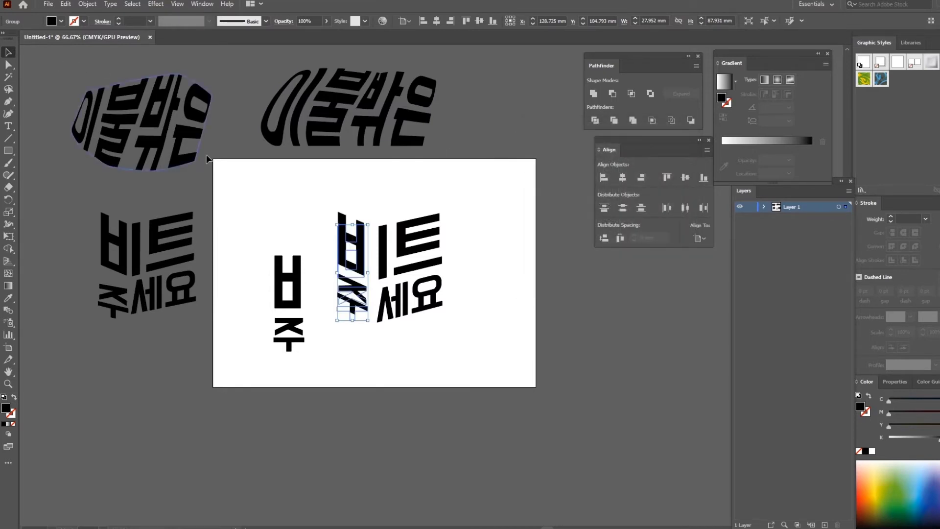
# Move the distorted ㅂ 주 group right up against the ㅣ트 세요 group
pyautogui.moveTo(362, 248); pyautogui.dragTo(366, 249)
pyautogui.moveTo(369, 250); pyautogui.dragTo(369, 246)
pyautogui.click(503, 291)
# Apply a 3D Rotate effect with the Isometric Left position to the duplicated ㅂ 주 group
pyautogui.click(295, 299)
pyautogui.click(155, 4)
pyautogui.moveTo(198, 64)
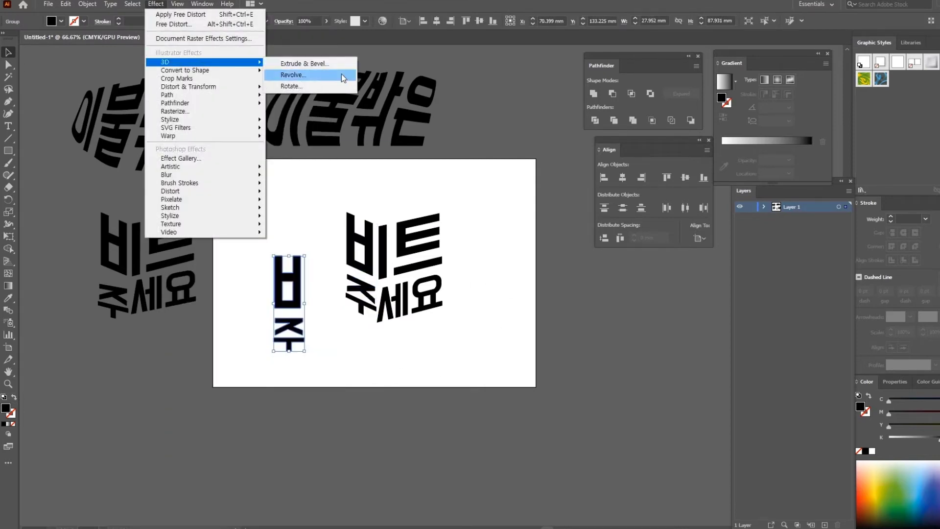
pyautogui.click(289, 86)
pyautogui.click(435, 199)
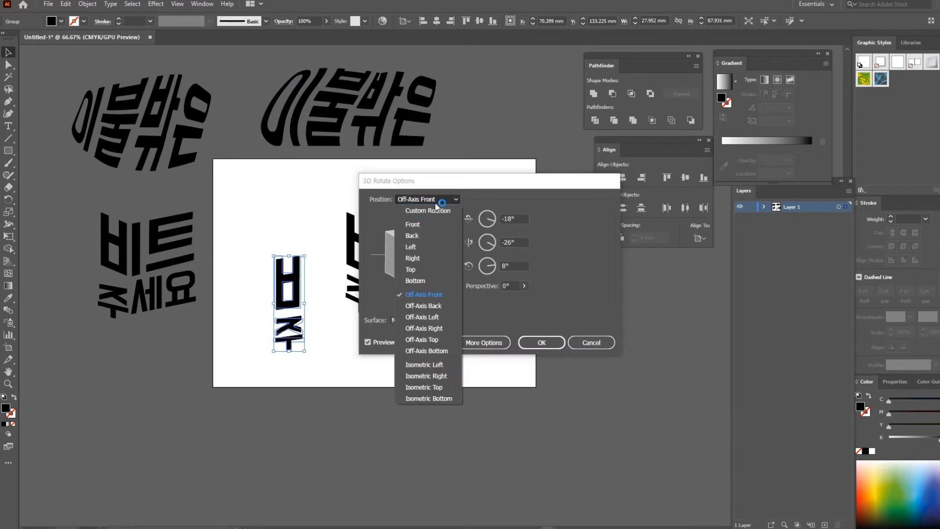
pyautogui.click(418, 375)
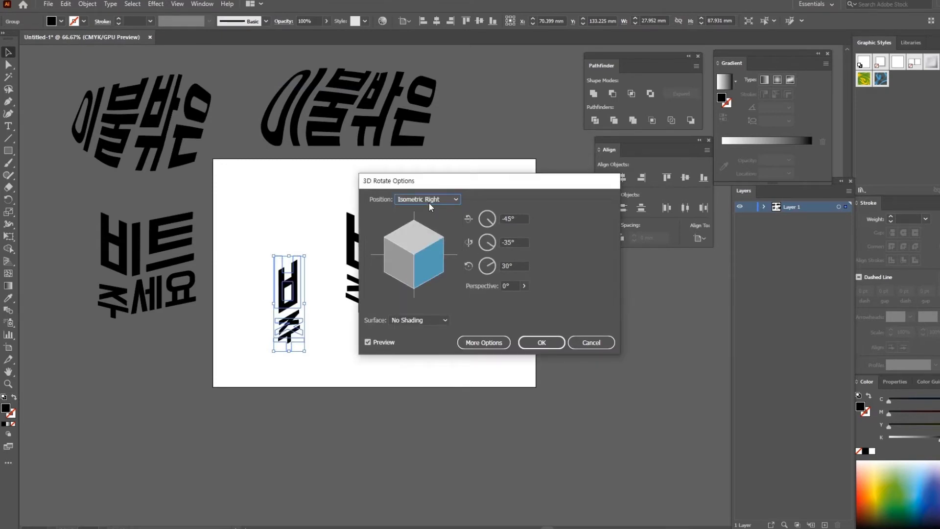
pyautogui.click(428, 202)
pyautogui.click(433, 364)
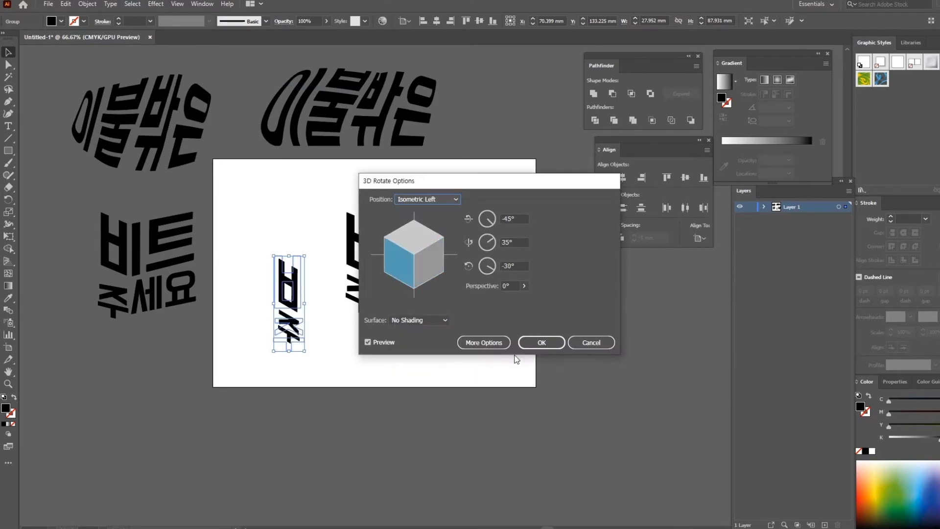
pyautogui.click(540, 343)
# Move the isometric ㅂ 주 copy to the artboard's lower right and the new 비트 주세요 lettering to its upper left
pyautogui.click(372, 354)
pyautogui.moveTo(294, 305); pyautogui.dragTo(485, 321)
pyautogui.moveTo(468, 371); pyautogui.dragTo(433, 341)
pyautogui.moveTo(401, 247); pyautogui.dragTo(304, 232)
pyautogui.click(401, 266)
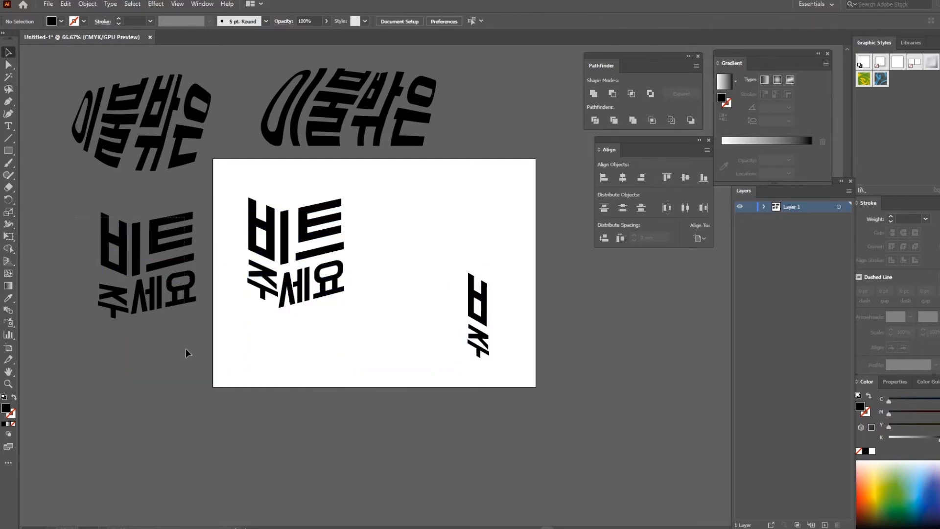
# Delete the old 비트 주세요 lettering outside the artboard, and move the isometric ㅂ 주 copy closer to the new lettering
pyautogui.moveTo(186, 349); pyautogui.dragTo(188, 349)
pyautogui.press('Delete')
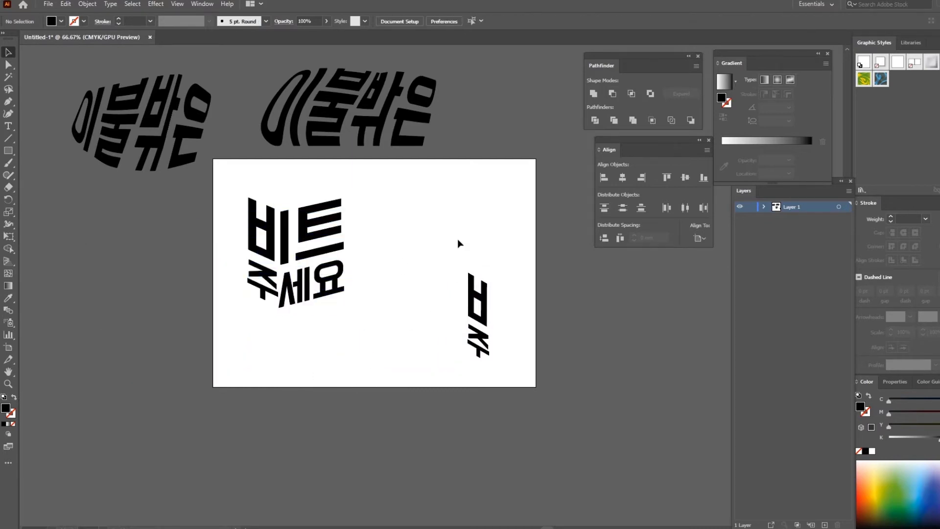
pyautogui.moveTo(458, 239); pyautogui.dragTo(544, 395)
pyautogui.moveTo(478, 315); pyautogui.dragTo(425, 276)
pyautogui.click(461, 337)
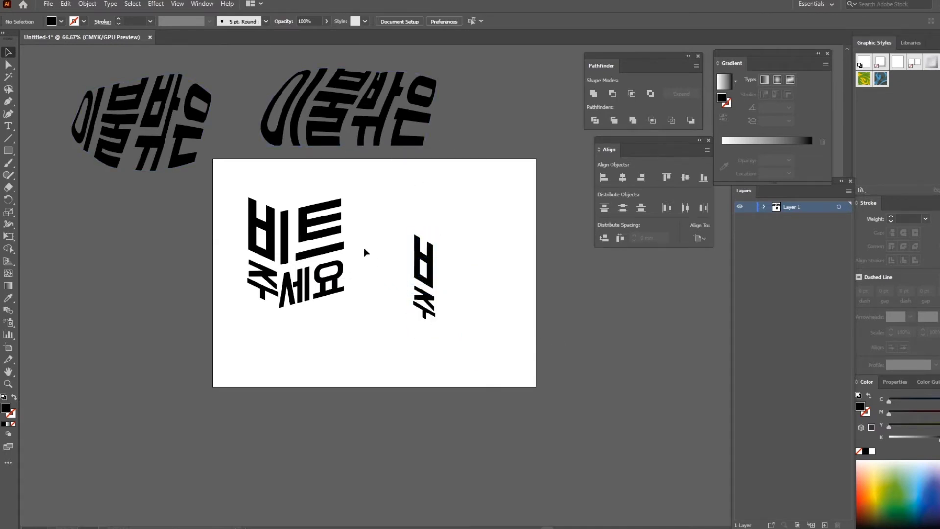
# Apply a 3D Rotate effect with the Isometric Right position to the ㅣ트 세요 group and place it beside the isometric ㅂ 주 copy
pyautogui.click(344, 254)
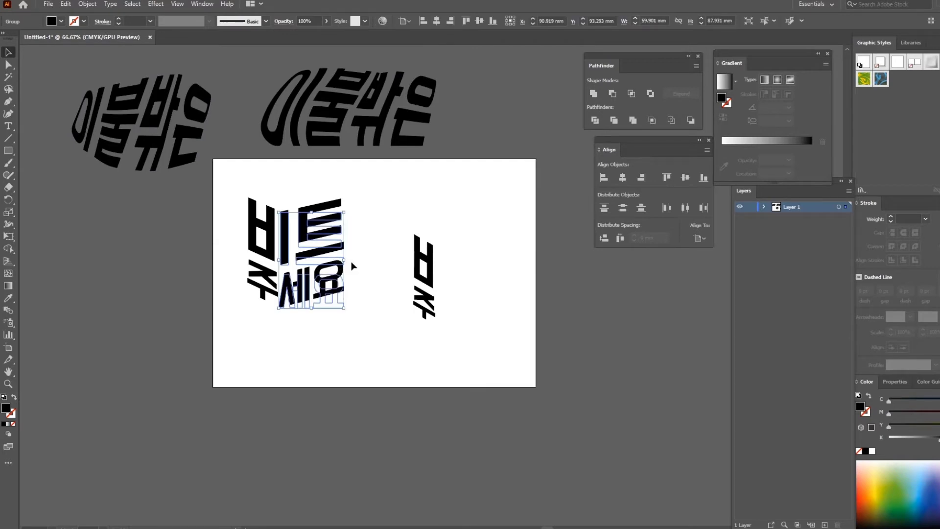
pyautogui.click(175, 4)
pyautogui.moveTo(155, 4)
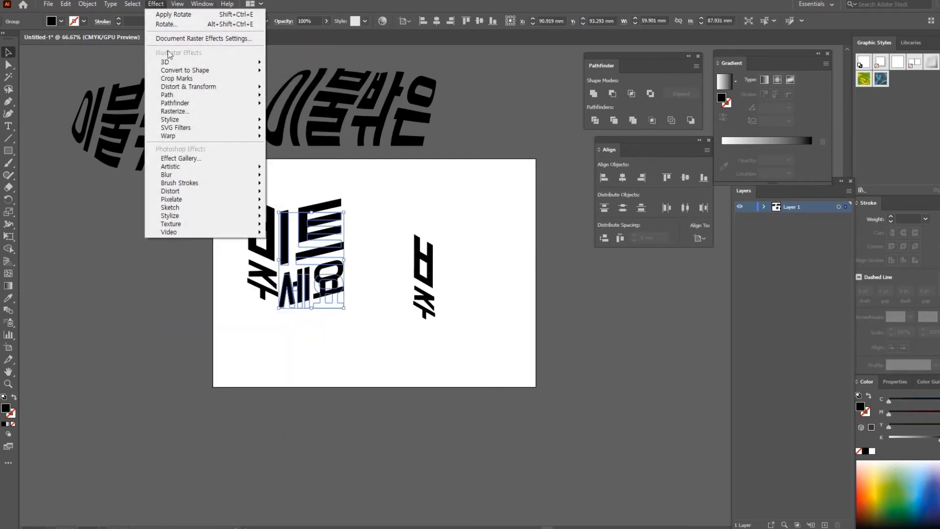
pyautogui.moveTo(195, 65)
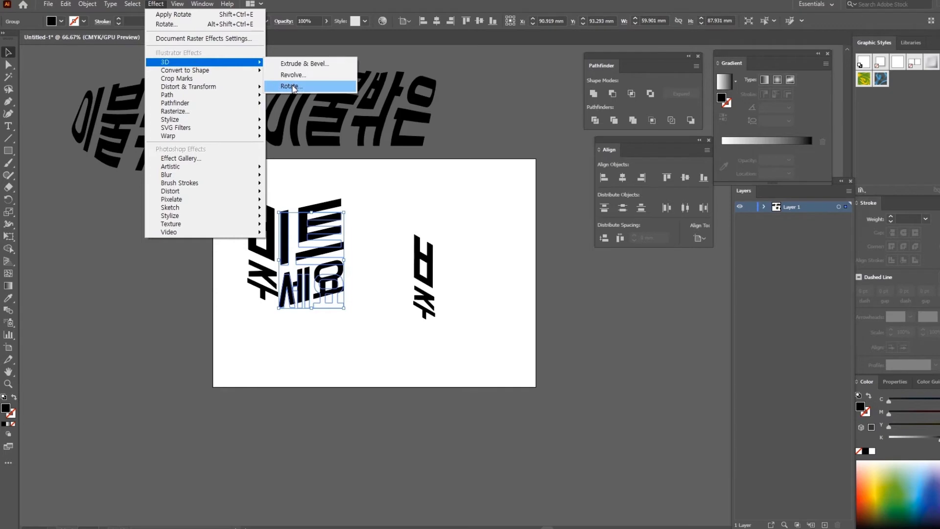
pyautogui.click(293, 86)
pyautogui.click(453, 198)
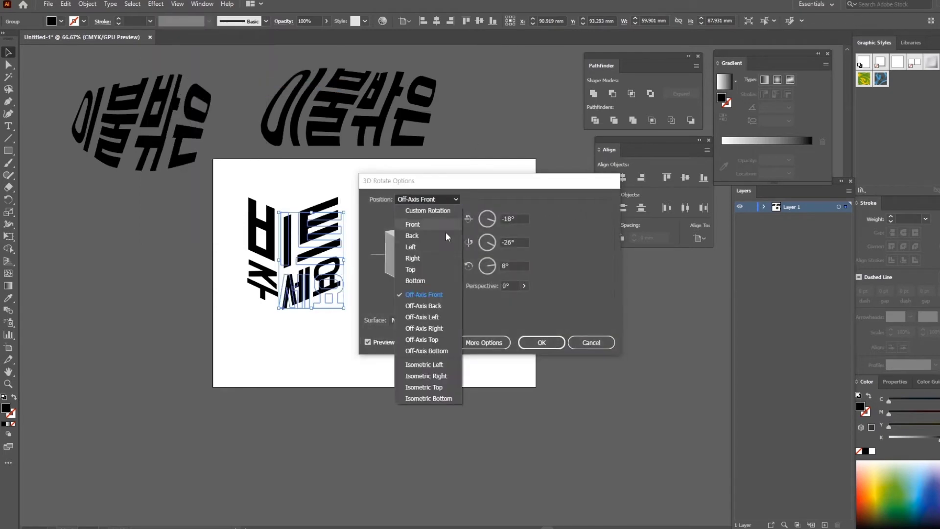
pyautogui.click(434, 376)
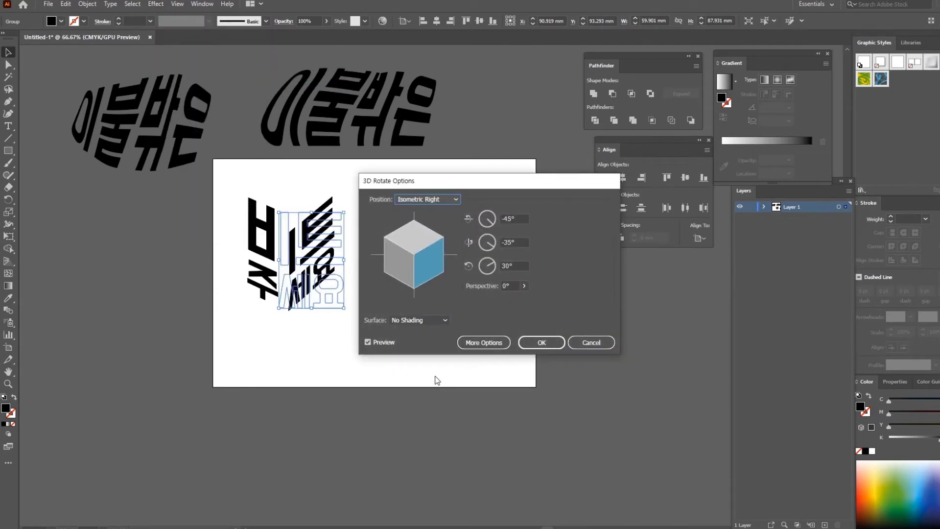
pyautogui.click(538, 341)
pyautogui.moveTo(335, 241); pyautogui.dragTo(483, 257)
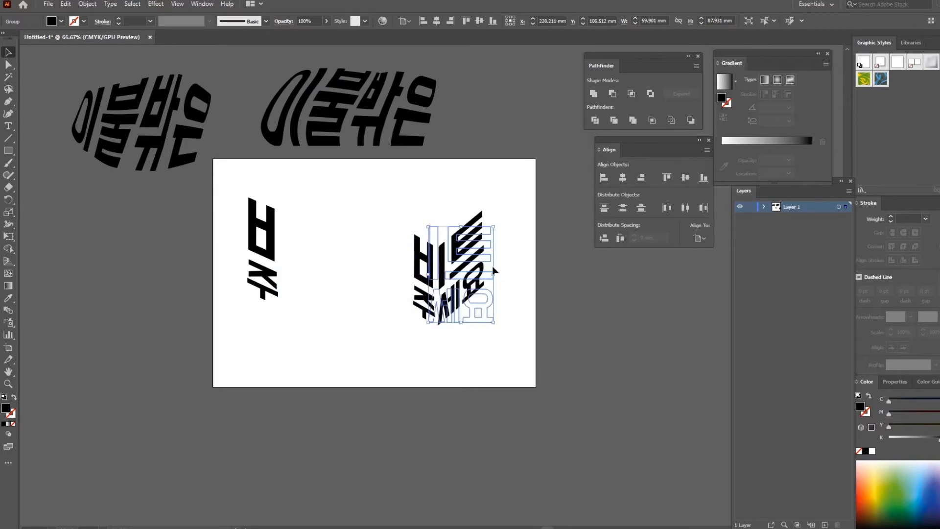
# Delete the old distorted ㅂ 주 group and both 이불밖은 letterings outside the artboard
pyautogui.click(285, 243)
pyautogui.moveTo(236, 322); pyautogui.dragTo(236, 322)
pyautogui.press('Delete')
pyautogui.moveTo(460, 162); pyautogui.dragTo(231, 66)
pyautogui.press('Delete')
pyautogui.moveTo(215, 161); pyautogui.dragTo(142, 105)
pyautogui.press('Delete')
# Move the assembled isometric 비트 주세요 lettering to the middle of the artboard
pyautogui.moveTo(384, 196); pyautogui.dragTo(520, 340)
pyautogui.moveTo(455, 273); pyautogui.dragTo(405, 286)
pyautogui.click(493, 286)
pyautogui.moveTo(458, 336); pyautogui.dragTo(330, 219)
pyautogui.click(478, 292)
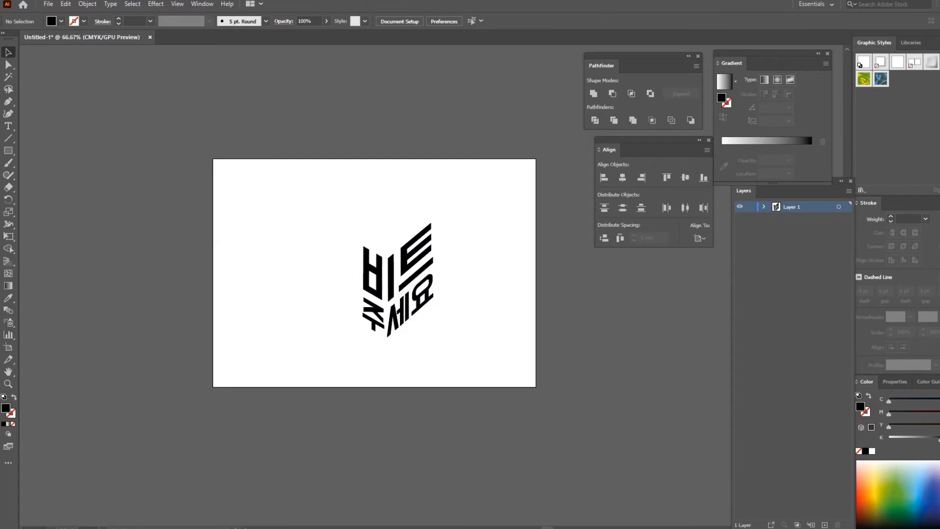
# Expand the appearance of both isometric 비트 주세요 groups
pyautogui.moveTo(325, 221); pyautogui.dragTo(493, 390)
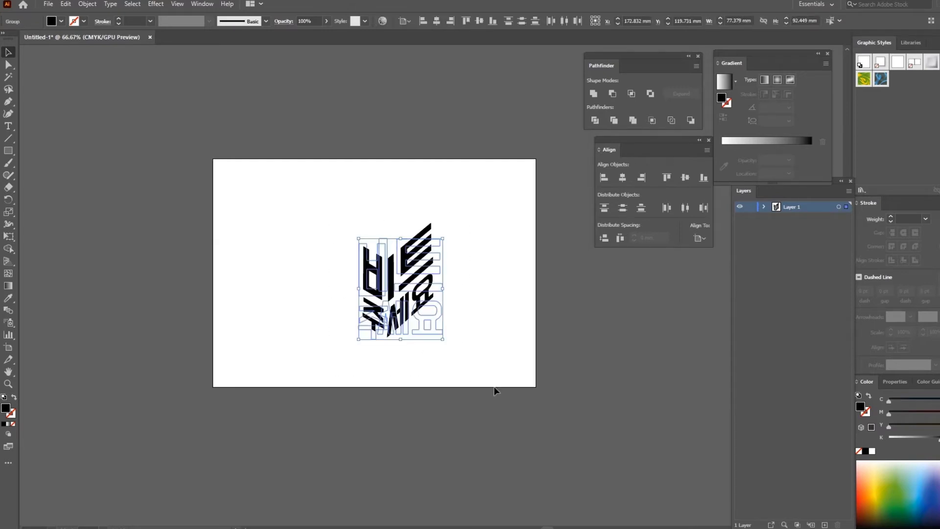
pyautogui.hotkey('ctrl', '=')
pyautogui.hotkey('ctrl', '=')
pyautogui.moveTo(539, 331); pyautogui.dragTo(472, 314)
pyautogui.click(90, 4)
pyautogui.click(119, 136)
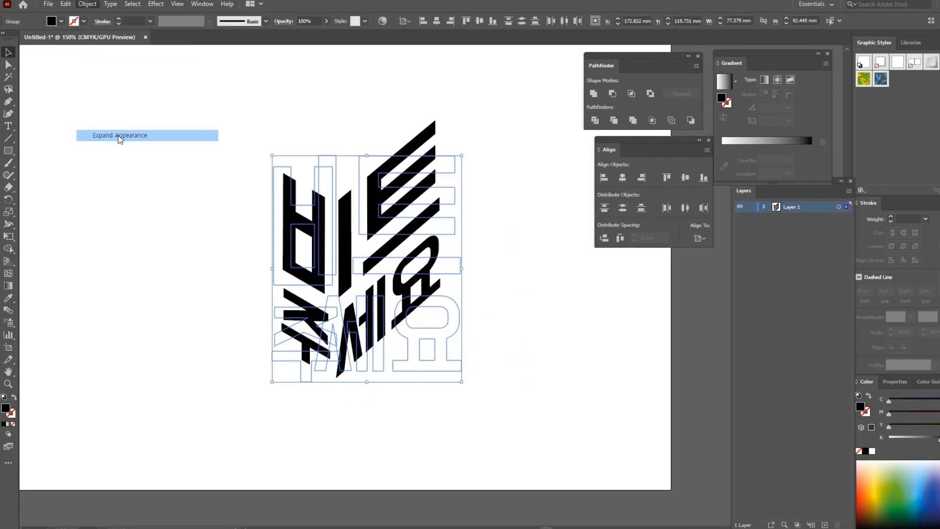
pyautogui.click(90, 4)
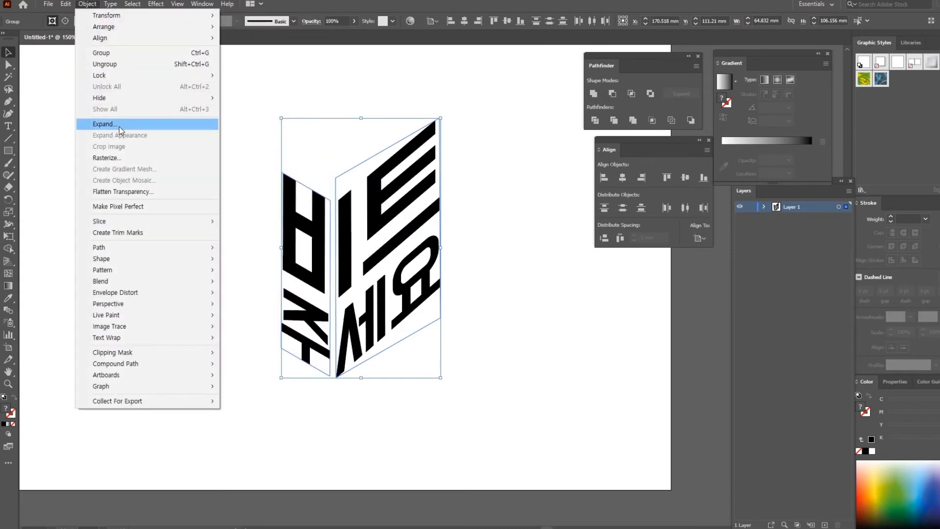
# Check the expanded ㅣ트 세요 and ㅂ 주 groups one by one, and undo the last edits
pyautogui.click(522, 286)
pyautogui.click(386, 239)
pyautogui.click(514, 219)
pyautogui.click(320, 242)
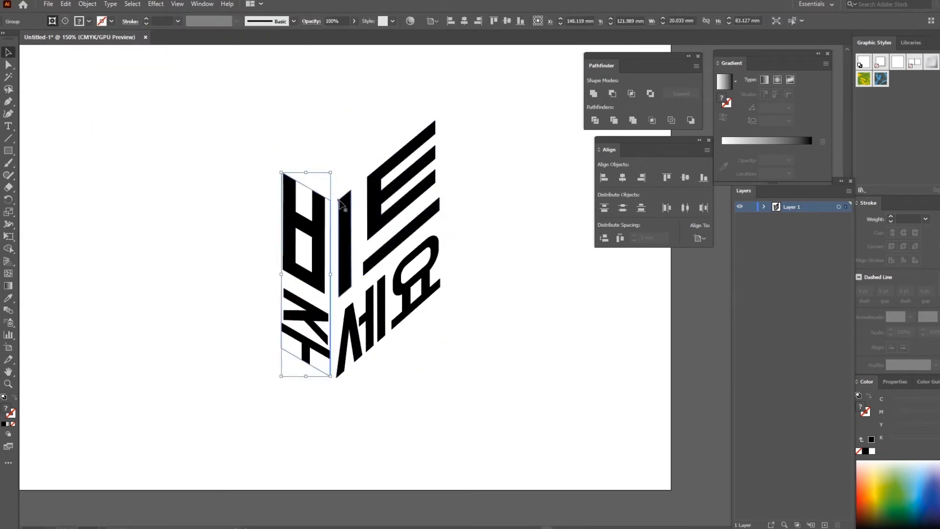
pyautogui.click(468, 281)
pyautogui.click(410, 267)
pyautogui.hotkey('ctrl', 'z')
pyautogui.hotkey('ctrl', 'z')
pyautogui.hotkey('ctrl', 'z')
# Delete the whole isometric 비트 주세요 lettering to empty the artboard
pyautogui.click(599, 389)
pyautogui.hotkey('ctrl', '-')
pyautogui.hotkey('ctrl', '-')
pyautogui.hotkey('ctrl', '-')
pyautogui.moveTo(584, 349); pyautogui.dragTo(165, 138)
pyautogui.press('Delete')
# Add two separate text objects on the artboard, 비트 and, below it, 주세요
pyautogui.hotkey('ctrl', '+')
pyautogui.hotkey('ctrl', '+')
pyautogui.click(9, 127)
pyautogui.click(258, 157)
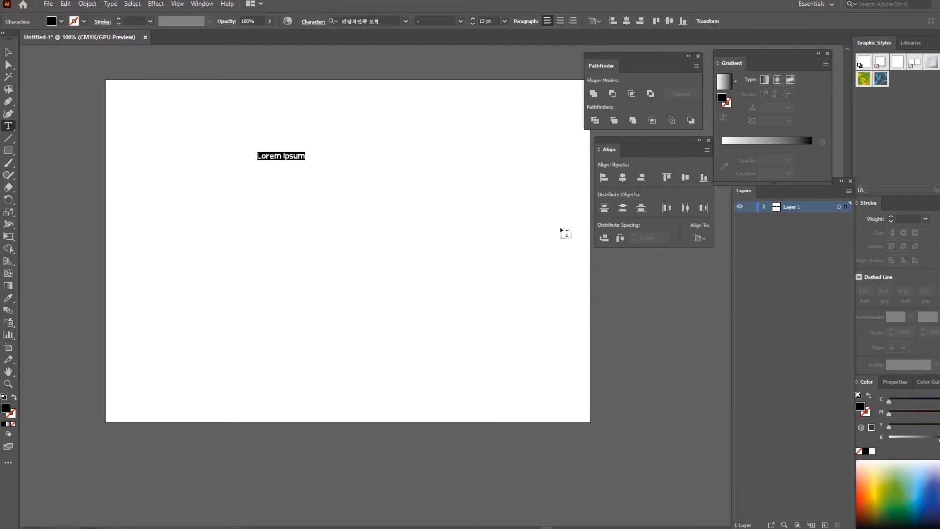
pyautogui.click(8, 53)
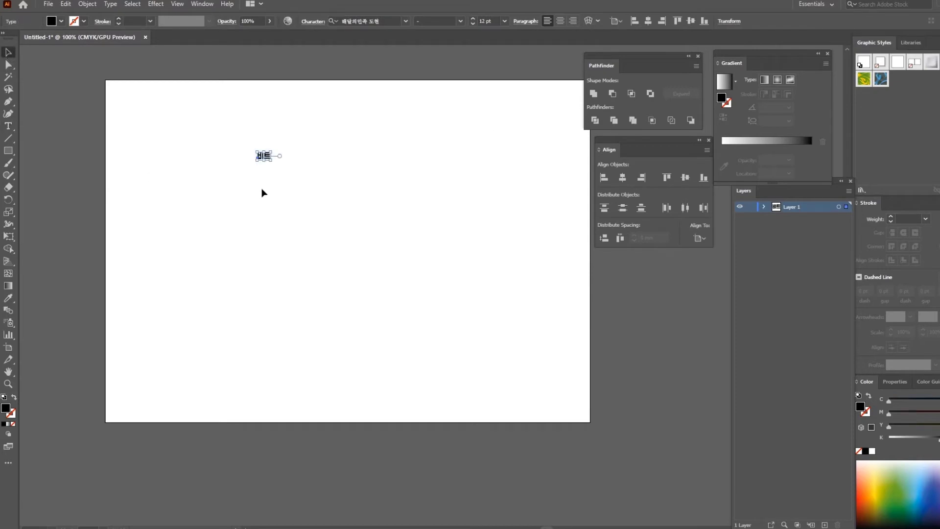
pyautogui.click(263, 191)
pyautogui.click(9, 128)
pyautogui.click(265, 197)
pyautogui.write('ㅈ')
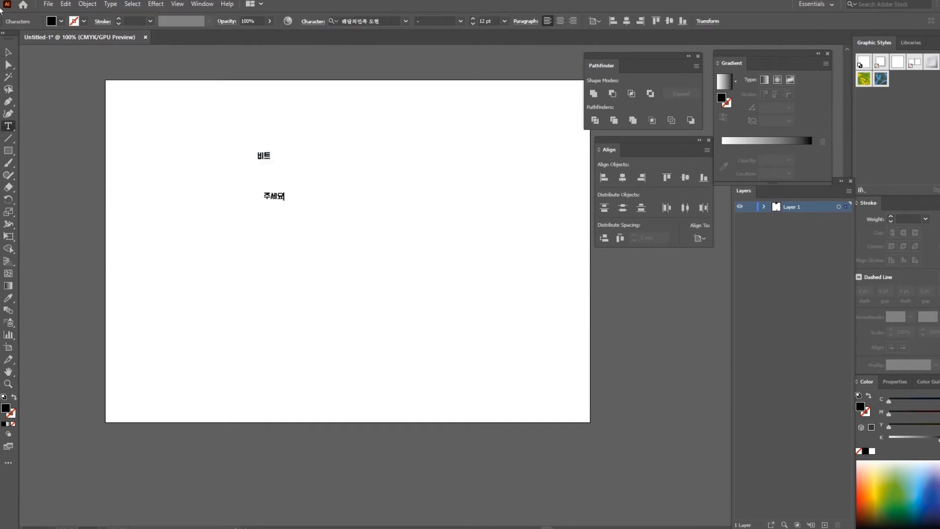
# Set the font of the 비트 text to 휴먼둥근헤드라인
pyautogui.click(8, 53)
pyautogui.moveTo(258, 153); pyautogui.dragTo(354, 166)
pyautogui.click(405, 22)
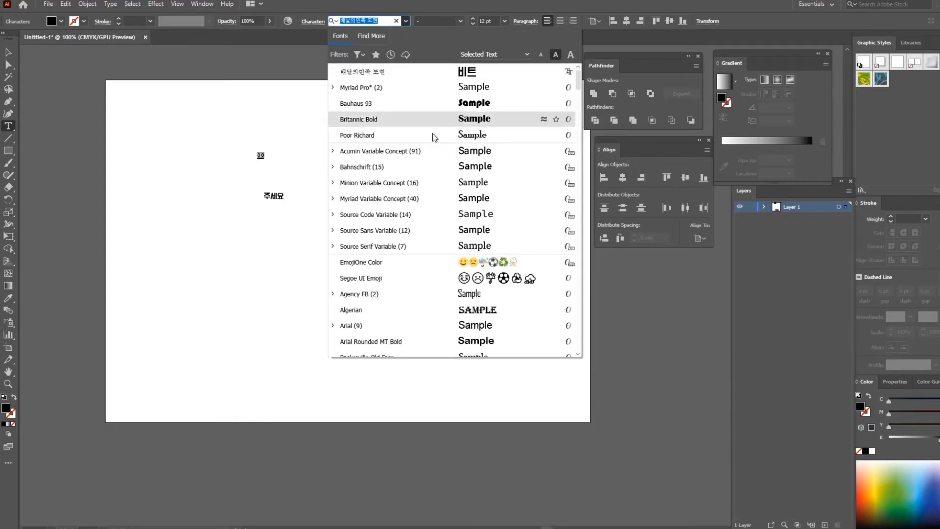
pyautogui.scroll(-10, 460, 159)
pyautogui.scroll(-15, 460, 171)
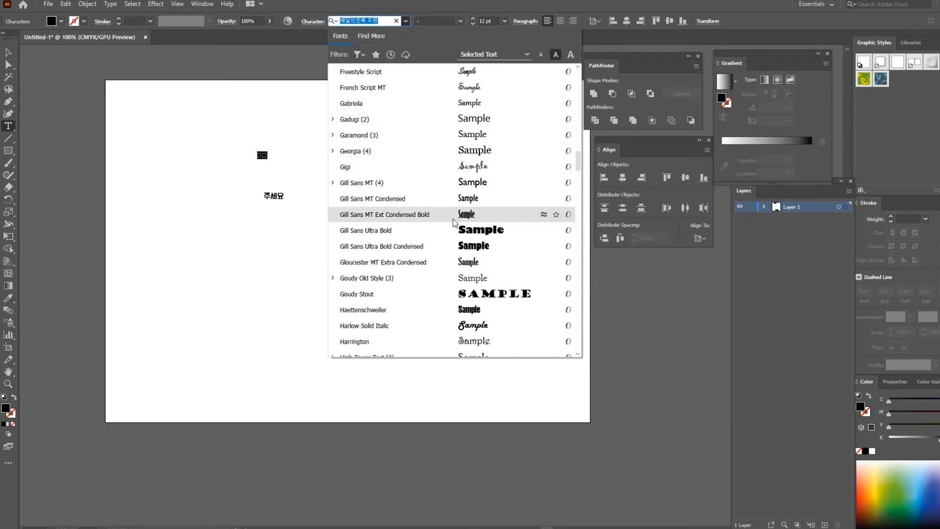
pyautogui.scroll(1, 573, 229)
pyautogui.scroll(20, 573, 229)
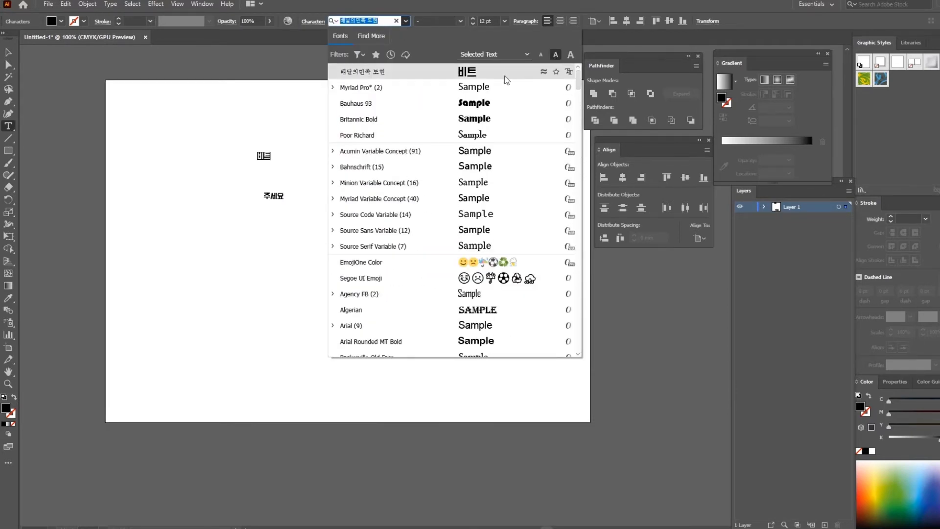
pyautogui.scroll(-20, 509, 181)
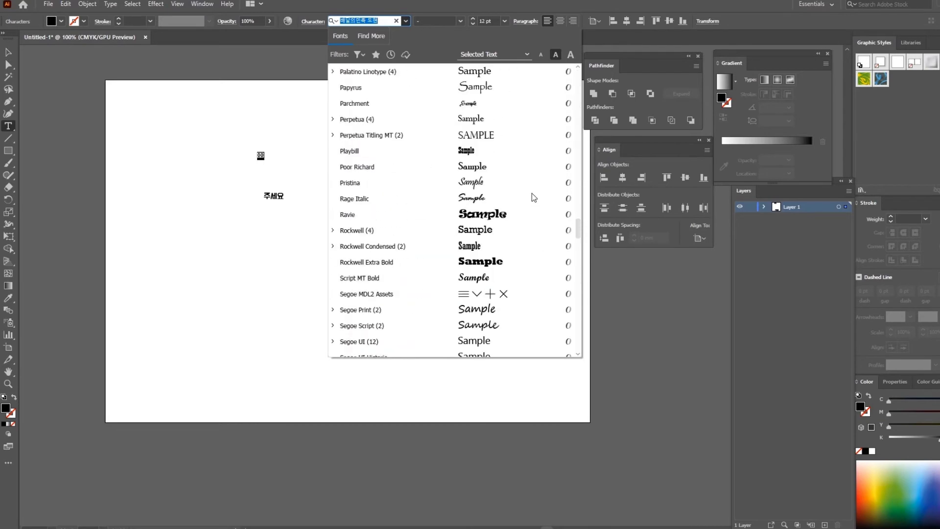
pyautogui.scroll(-3, 498, 260)
pyautogui.scroll(7, 498, 254)
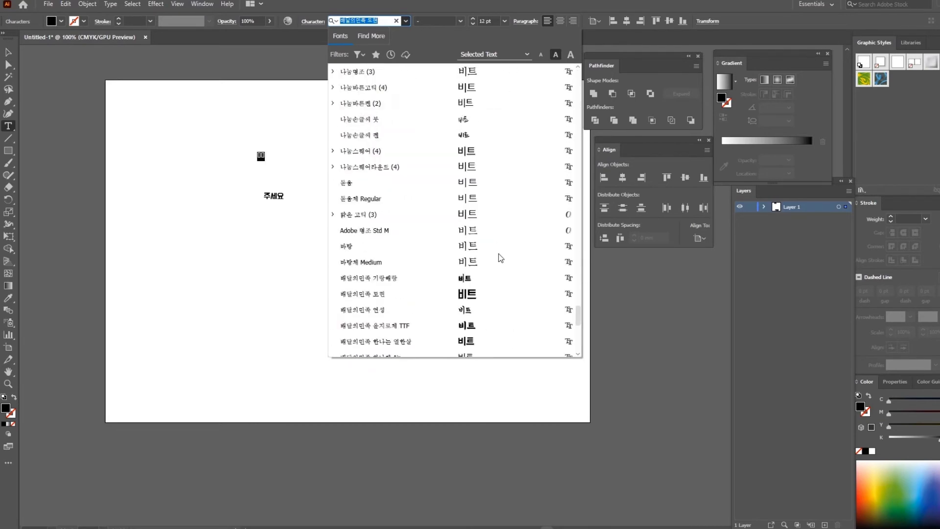
pyautogui.scroll(-4, 504, 248)
pyautogui.click(479, 269)
pyautogui.click(9, 52)
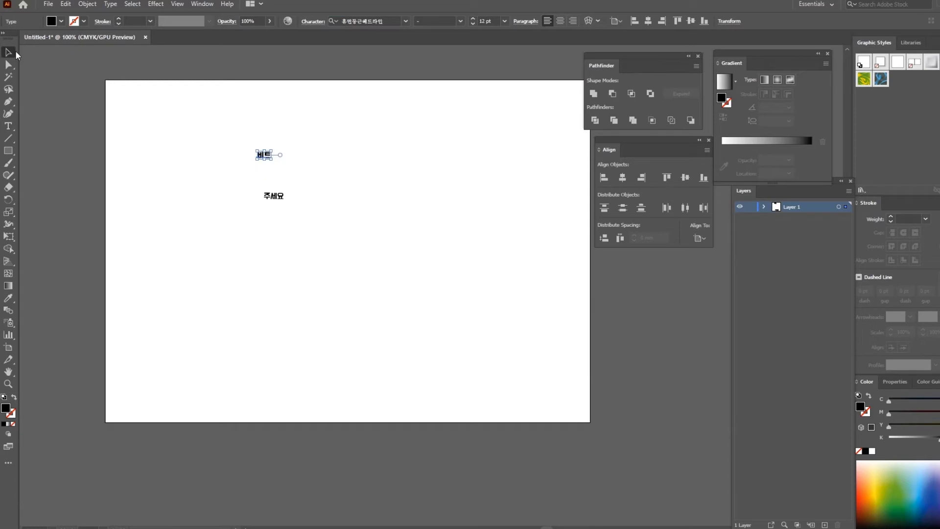
# Enlarge the 비트 text and move it to the middle of the artboard
pyautogui.moveTo(272, 151); pyautogui.dragTo(373, 97)
pyautogui.moveTo(348, 137); pyautogui.dragTo(437, 222)
pyautogui.click(250, 188)
# Set the font of the 주세요 text to 휴먼둥근헤드라인
pyautogui.click(273, 196)
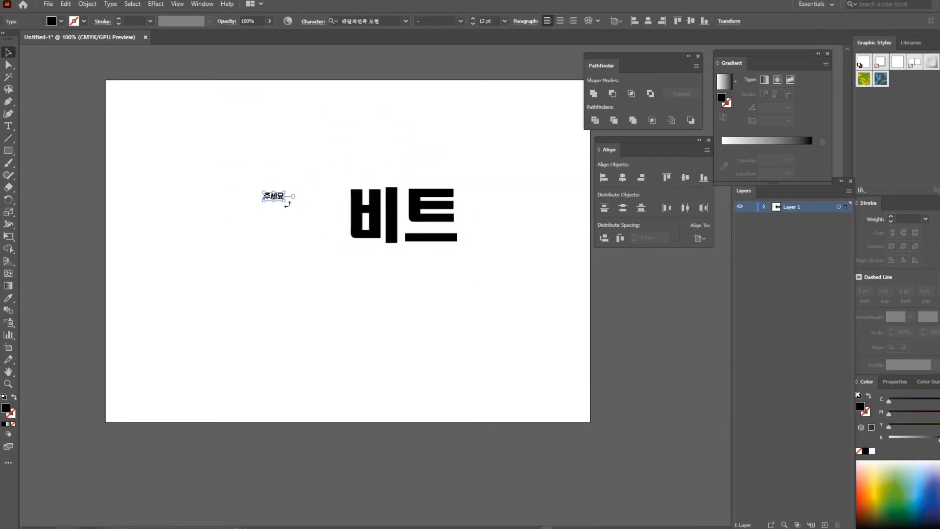
pyautogui.click(405, 21)
pyautogui.scroll(-10, 458, 236)
pyautogui.moveTo(579, 128); pyautogui.dragTo(581, 335)
pyautogui.click(374, 167)
# Place the 주세요 text directly beneath 비트 and enlarge it to the same width
pyautogui.moveTo(275, 198); pyautogui.dragTo(387, 235)
pyautogui.moveTo(339, 213); pyautogui.dragTo(420, 270)
pyautogui.moveTo(468, 292); pyautogui.dragTo(424, 268)
pyautogui.click(497, 345)
# Expand the 비트 and 주세요 texts into shapes with Object and Fill enabled
pyautogui.moveTo(497, 345); pyautogui.dragTo(300, 150)
pyautogui.click(87, 4)
pyautogui.click(122, 124)
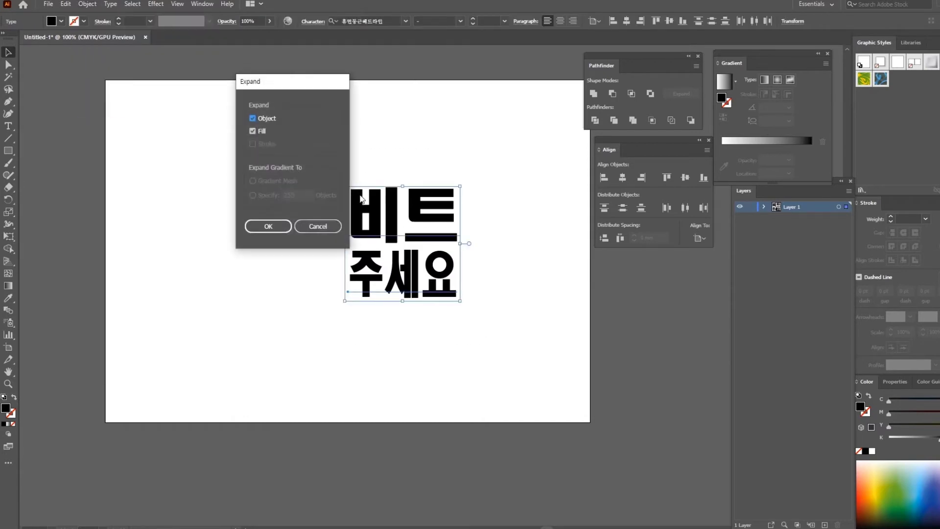
pyautogui.click(268, 225)
# Ungroup the expanded 비트 주세요 lettering into individual letters
pyautogui.moveTo(493, 350); pyautogui.dragTo(253, 136)
pyautogui.hotkey('ctrl', 'shift', 'g')
pyautogui.click(483, 161)
pyautogui.click(371, 219)
pyautogui.click(410, 156)
pyautogui.click(375, 211)
# Split 비 into separate ㅂ and ㅣ shapes, and cut the inner area out of ㅂ with Minus Front
pyautogui.click(356, 162)
pyautogui.click(371, 196)
pyautogui.rightClick(370, 194)
pyautogui.click(434, 269)
pyautogui.click(312, 164)
pyautogui.moveTo(310, 165); pyautogui.dragTo(373, 229)
pyautogui.click(612, 94)
pyautogui.click(504, 167)
# Group the ㅂ 주 letters and the ㅣ트 세요 letters as two separate groups
pyautogui.moveTo(395, 160); pyautogui.dragTo(491, 322)
pyautogui.click(492, 322)
pyautogui.moveTo(393, 153); pyautogui.dragTo(487, 338)
pyautogui.moveTo(265, 132); pyautogui.dragTo(374, 364)
pyautogui.moveTo(495, 372); pyautogui.dragTo(385, 130)
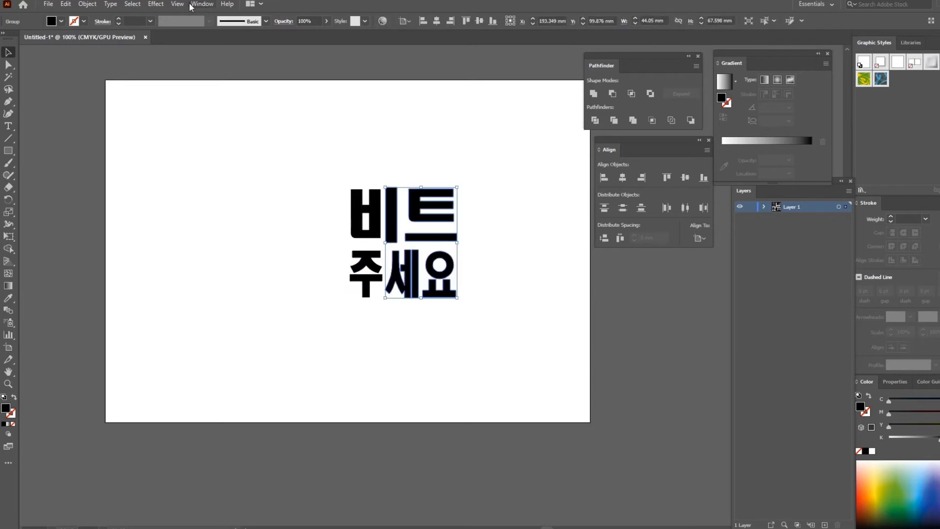
# Apply a 3D Rotate effect with the Isometric Right position to the new ㅣ트 세요 group
pyautogui.click(155, 4)
pyautogui.moveTo(196, 62)
pyautogui.click(299, 86)
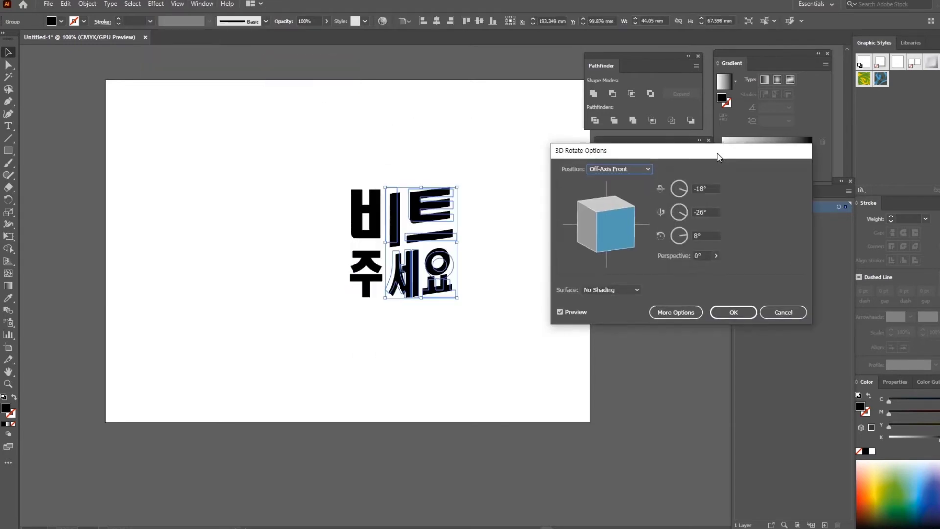
pyautogui.click(631, 171)
pyautogui.click(621, 348)
pyautogui.click(733, 313)
# Apply a 3D Rotate effect with the Isometric Left position to the ㅂ 주 group and move it up against ㅣ트 세요
pyautogui.moveTo(328, 175); pyautogui.dragTo(370, 303)
pyautogui.click(155, 4)
pyautogui.moveTo(196, 62)
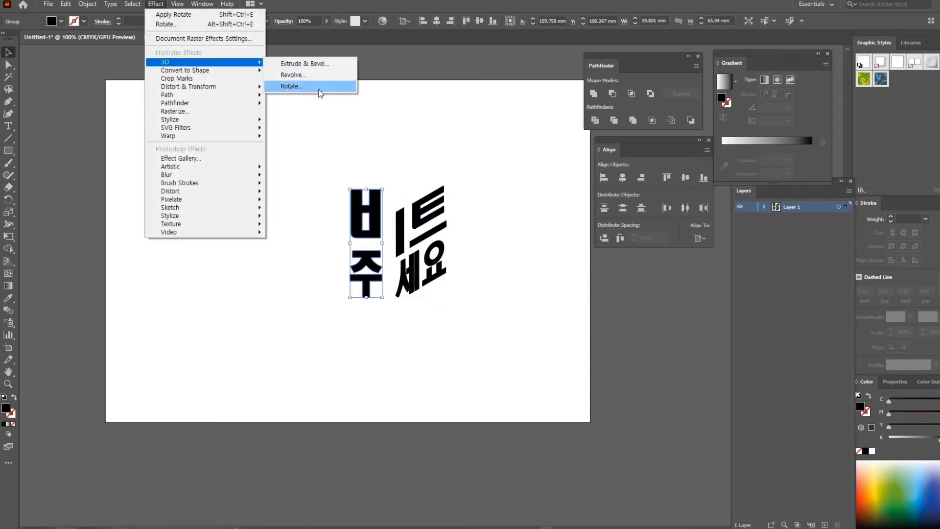
pyautogui.click(319, 87)
pyautogui.click(630, 169)
pyautogui.click(616, 335)
pyautogui.click(733, 312)
pyautogui.moveTo(378, 257); pyautogui.dragTo(391, 271)
pyautogui.click(542, 299)
# Expand the appearance of the rotated ㅣ트 세요 and ㅂ 주 groups one after the other
pyautogui.hotkey('ctrl', '=')
pyautogui.hotkey('ctrl', '=')
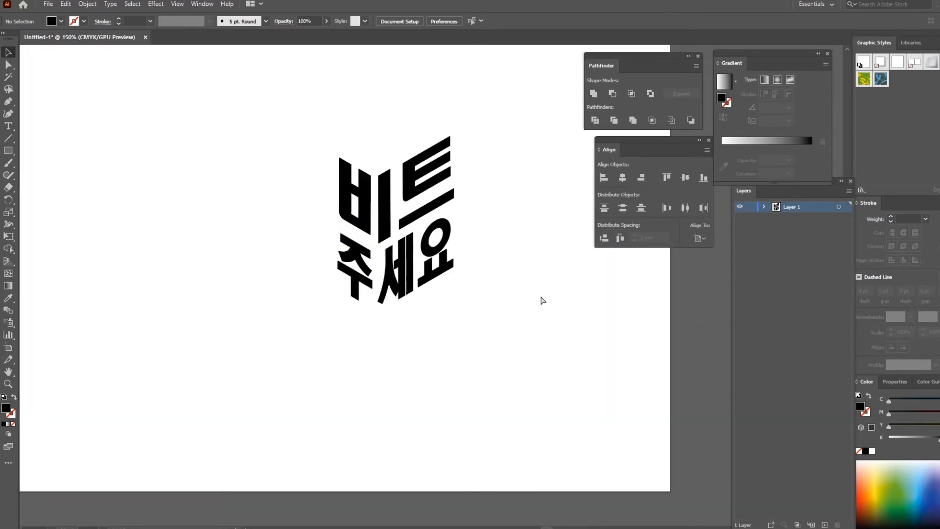
pyautogui.moveTo(516, 323); pyautogui.dragTo(366, 147)
pyautogui.click(88, 4)
pyautogui.click(128, 135)
pyautogui.moveTo(256, 210); pyautogui.dragTo(323, 250)
pyautogui.click(87, 4)
pyautogui.click(135, 135)
# Try to fill the expanded ㅣ트 세요 group with a dark blue swatch
pyautogui.click(541, 316)
pyautogui.moveTo(526, 359); pyautogui.dragTo(374, 119)
pyautogui.click(72, 4)
pyautogui.click(113, 4)
pyautogui.click(90, 22)
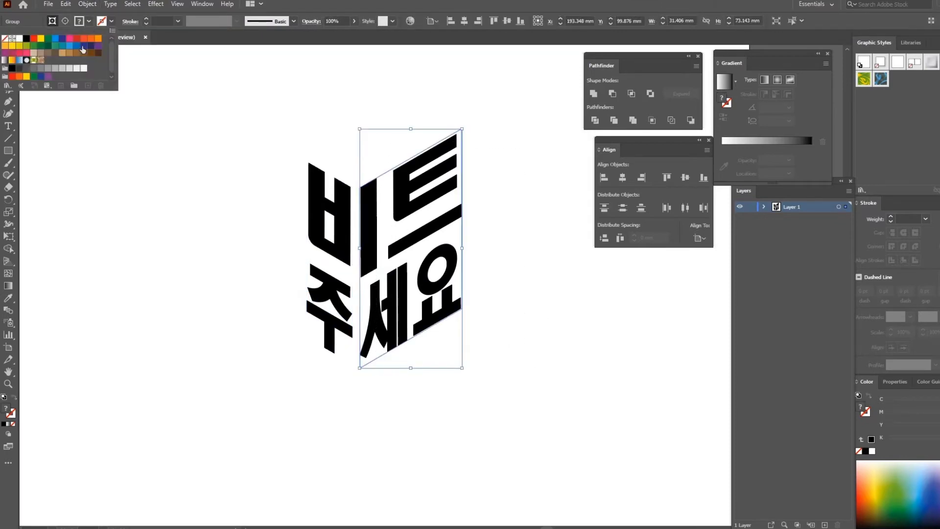
pyautogui.click(83, 46)
pyautogui.click(460, 173)
pyautogui.click(497, 210)
pyautogui.hotkey('ctrl', 'z')
# Break apart the expanded ㅣ트 세요 group and delete its surrounding frame
pyautogui.click(497, 209)
pyautogui.rightClick(440, 195)
pyautogui.click(420, 197)
pyautogui.click(388, 203)
pyautogui.click(398, 201)
pyautogui.rightClick(398, 201)
pyautogui.click(472, 285)
pyautogui.click(384, 202)
pyautogui.click(382, 185)
pyautogui.press('Delete')
# Break apart the expanded ㅂ 주 group and delete its surrounding frame
pyautogui.moveTo(253, 141); pyautogui.dragTo(356, 386)
pyautogui.rightClick(331, 262)
pyautogui.click(362, 347)
pyautogui.click(500, 328)
pyautogui.moveTo(292, 251); pyautogui.dragTo(318, 260)
pyautogui.click(313, 261)
pyautogui.click(312, 203)
pyautogui.rightClick(312, 203)
pyautogui.click(357, 290)
pyautogui.click(290, 252)
pyautogui.press('Delete')
# Fill the ㅂ 주 lettering with a dark blue swatch
pyautogui.moveTo(270, 108); pyautogui.dragTo(340, 369)
pyautogui.click(62, 21)
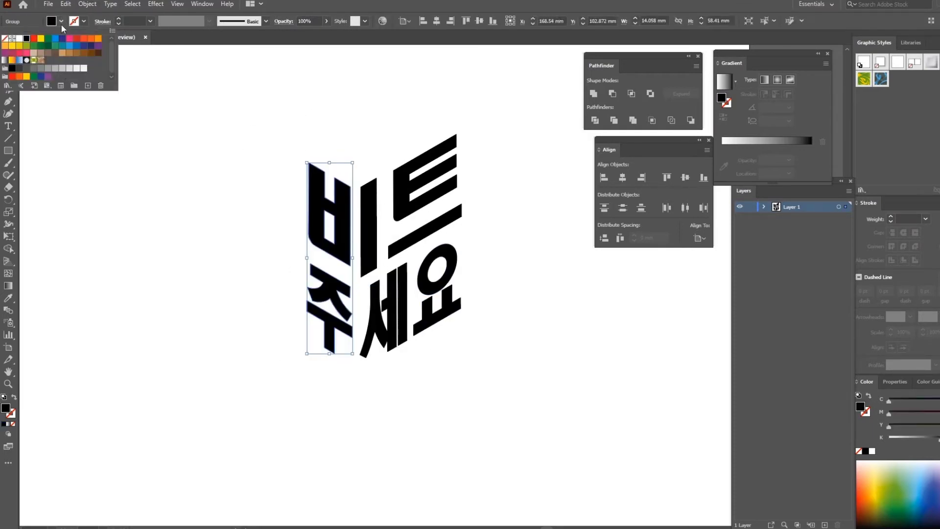
pyautogui.click(84, 47)
# Fill the ㅣ트 세요 lettering with a medium blue swatch and nudge it slightly left and up toward ㅂ 주
pyautogui.moveTo(372, 153); pyautogui.dragTo(495, 349)
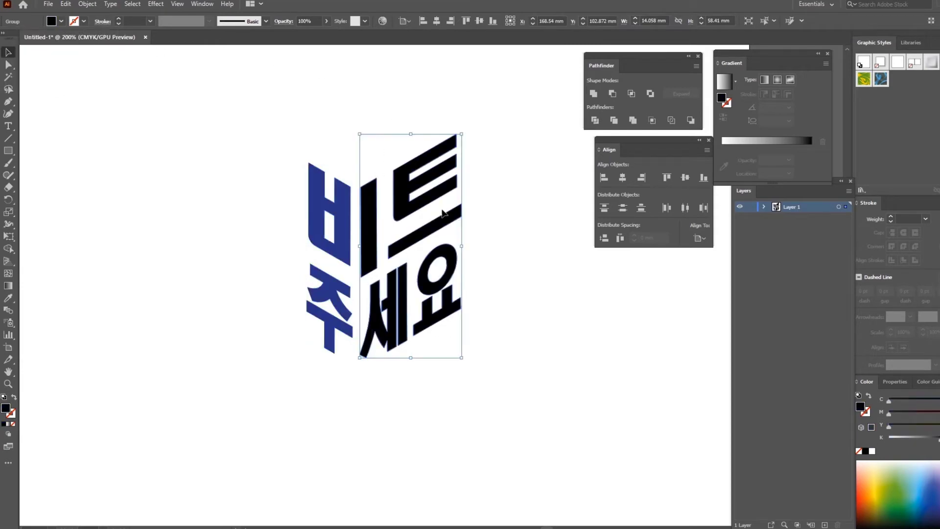
pyautogui.click(62, 22)
pyautogui.click(76, 46)
pyautogui.press('Left')
pyautogui.press('Left')
pyautogui.press('Up')
pyautogui.click(486, 214)
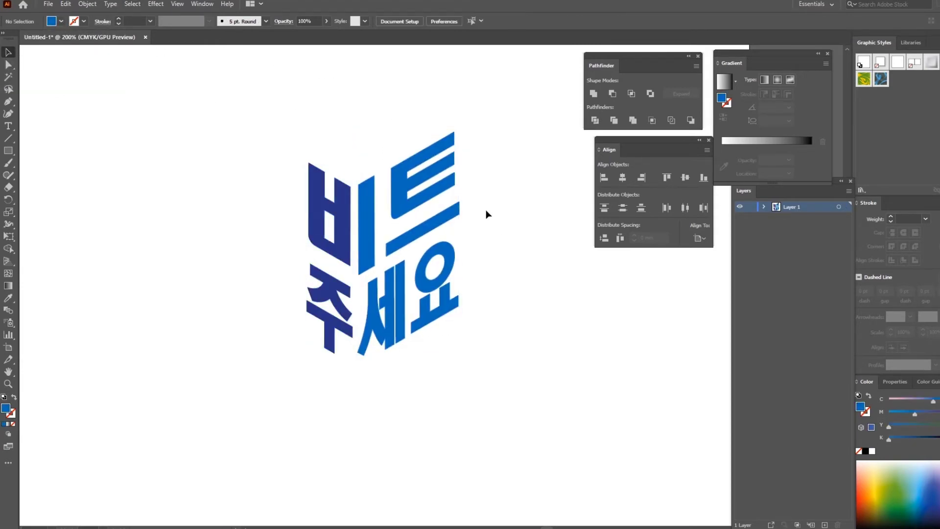
# Widen the ㅂ by moving the upper and lower anchor points of its right edge closer to the ㅣ
pyautogui.hotkey('ctrl', '=')
pyautogui.moveTo(485, 214); pyautogui.dragTo(485, 245)
pyautogui.click(304, 171)
pyautogui.moveTo(308, 169); pyautogui.dragTo(314, 171)
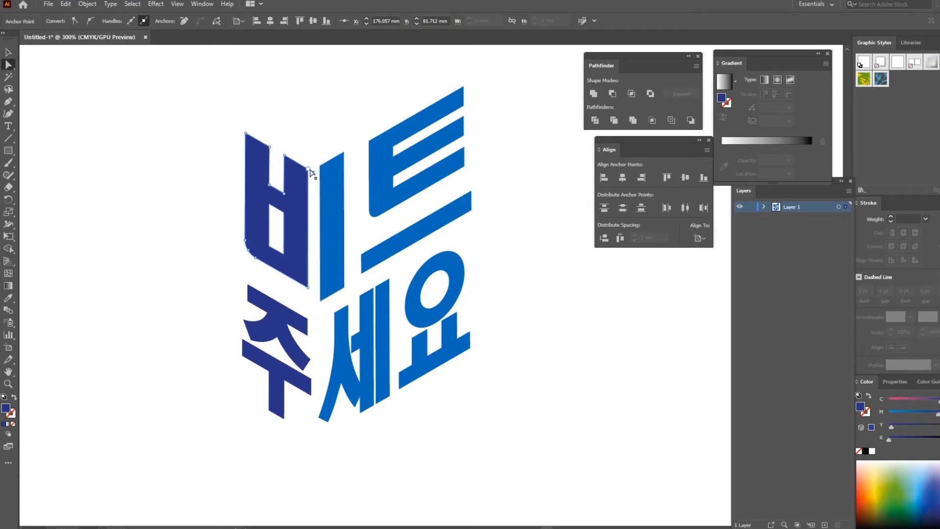
pyautogui.moveTo(309, 289); pyautogui.dragTo(314, 290)
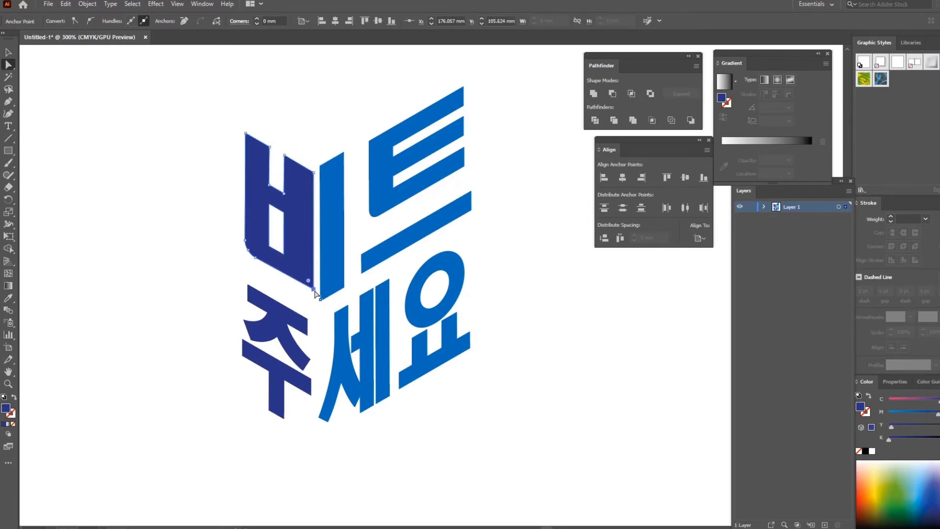
# Widen the ㅣ stroke beside ㅂ by moving its two right-edge anchor points toward the ㅌ along the slant
pyautogui.click(434, 199)
pyautogui.click(338, 197)
pyautogui.click(344, 152)
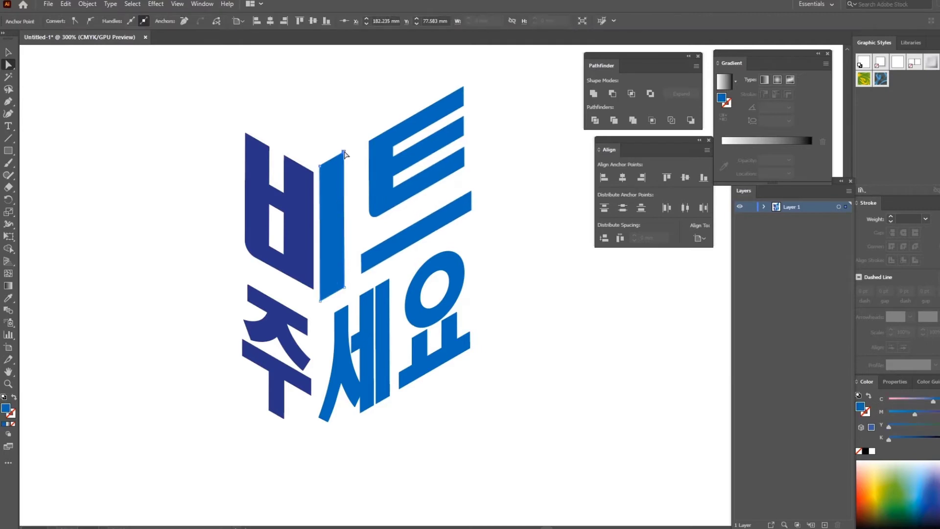
pyautogui.moveTo(345, 153); pyautogui.dragTo(354, 147)
pyautogui.moveTo(345, 287); pyautogui.dragTo(354, 282)
pyautogui.click(520, 250)
# Extend the ㅌ of 트 to the left by moving its upper-left corner and lower-left curve points toward the ㅣ
pyautogui.click(369, 141)
pyautogui.click(370, 141)
pyautogui.moveTo(370, 142); pyautogui.dragTo(361, 146)
pyautogui.click(369, 211)
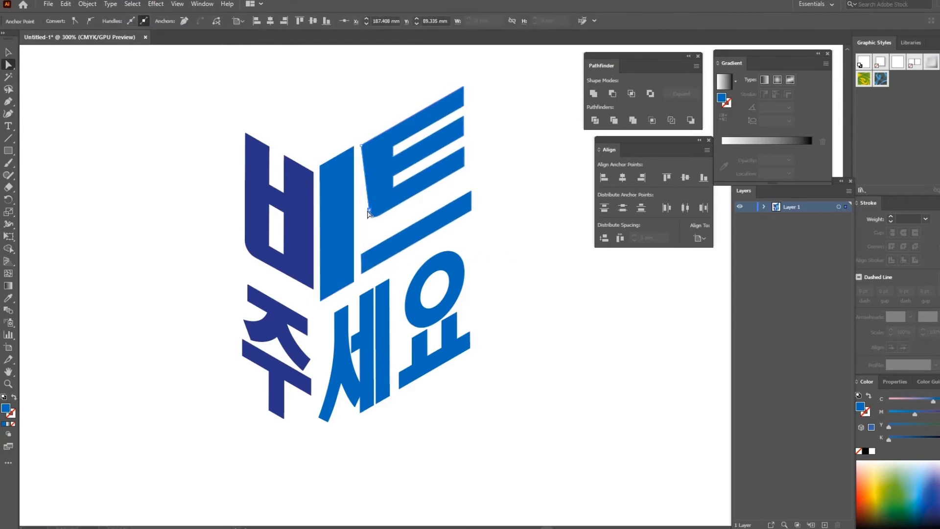
pyautogui.moveTo(380, 224)
pyautogui.mouseDown()
pyautogui.moveTo(366, 206)
pyautogui.moveTo(371, 217)
pyautogui.mouseUp()
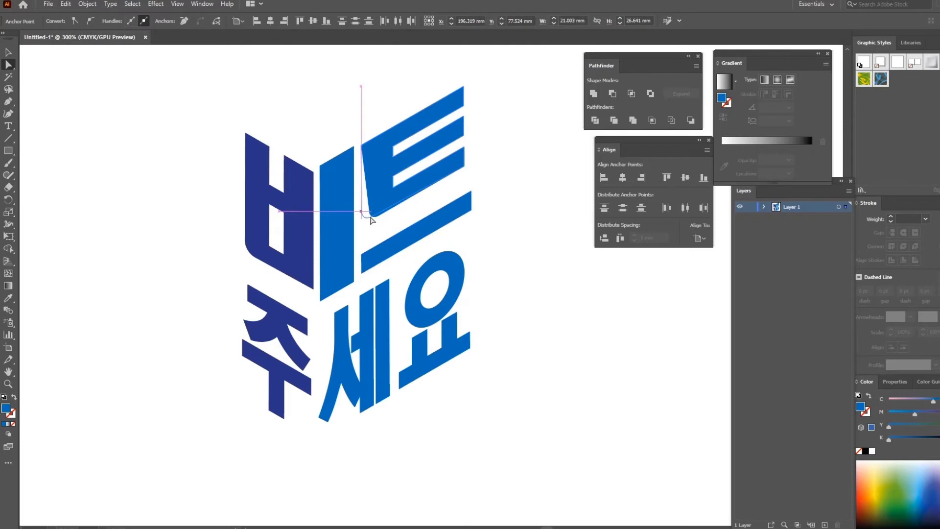
pyautogui.click(512, 216)
# Thicken the slanted ㅡ bar of 트 by moving its top-edge anchor points up toward the ㅌ
pyautogui.click(364, 256)
pyautogui.click(361, 255)
pyautogui.keyDown('shift'); pyautogui.click(472, 191); pyautogui.keyUp('shift')
pyautogui.moveTo(435, 212); pyautogui.dragTo(434, 194)
pyautogui.click(518, 243)
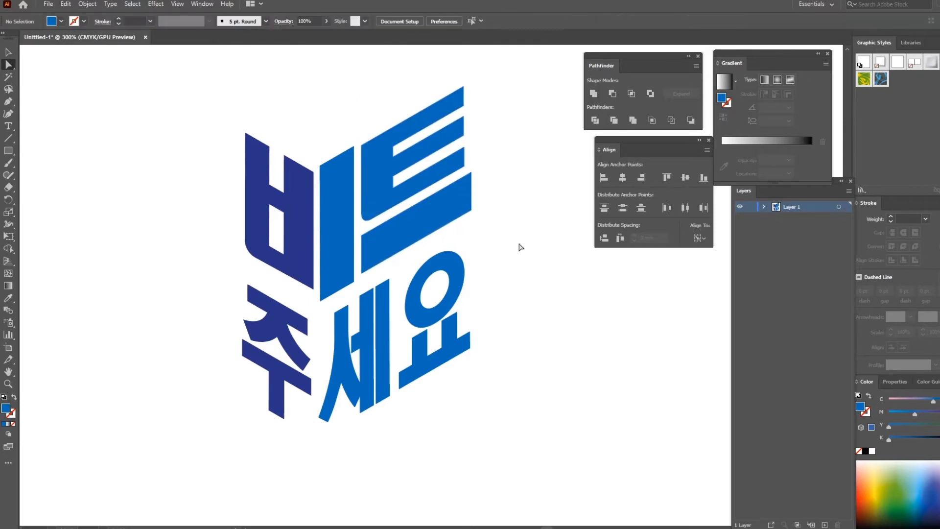
# Widen the ㅅ of 세 by moving its left-edge anchor points outward toward 주
pyautogui.moveTo(491, 279); pyautogui.dragTo(529, 248)
pyautogui.moveTo(368, 307); pyautogui.dragTo(355, 290)
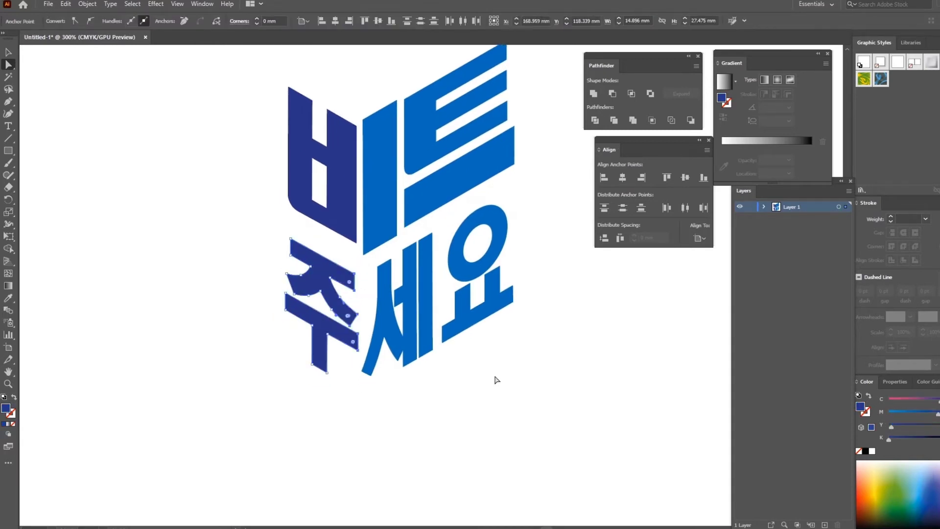
pyautogui.click(494, 374)
pyautogui.click(382, 273)
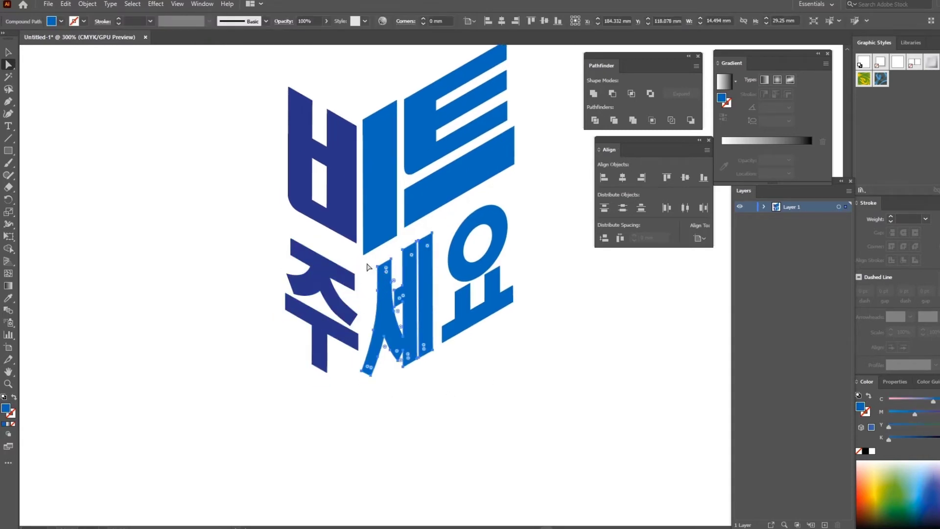
pyautogui.moveTo(367, 264); pyautogui.dragTo(381, 296)
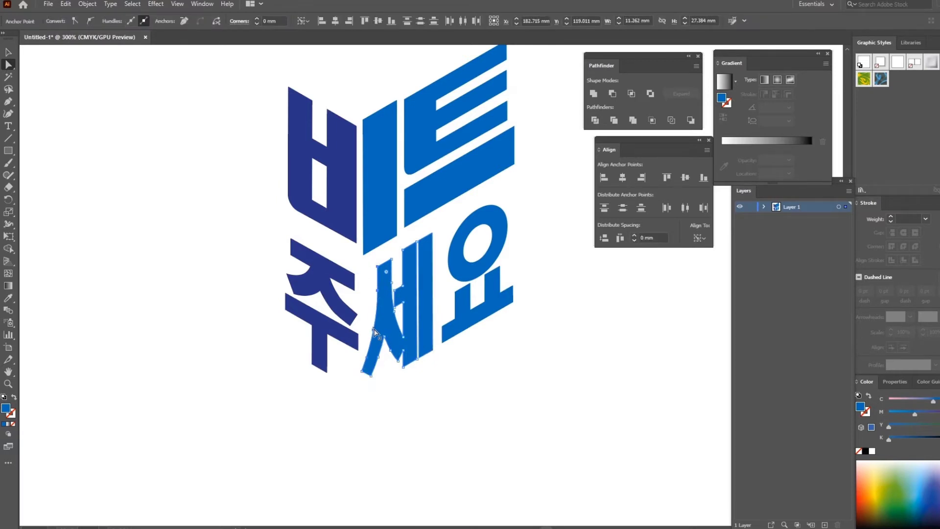
pyautogui.moveTo(368, 329); pyautogui.dragTo(365, 339)
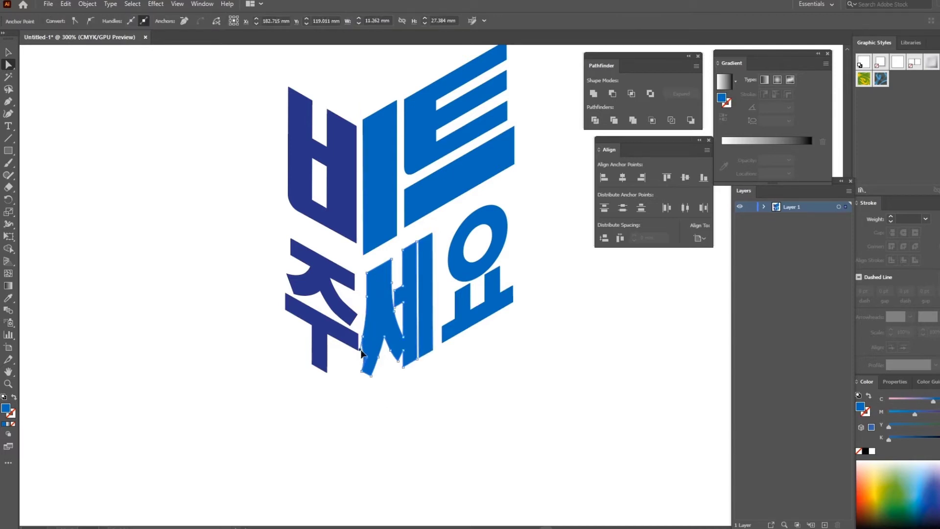
pyautogui.moveTo(363, 337); pyautogui.dragTo(365, 337)
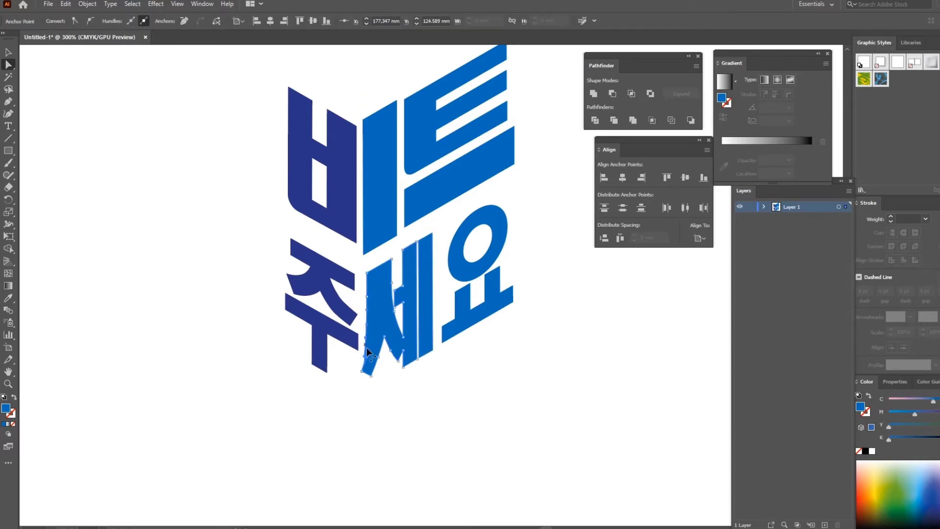
# Refine the lower-left edge and inner crotch anchor points of the ㅅ in 세
pyautogui.click(366, 357)
pyautogui.click(410, 397)
pyautogui.moveTo(384, 337); pyautogui.dragTo(381, 339)
pyautogui.click(458, 395)
pyautogui.moveTo(494, 390); pyautogui.dragTo(454, 477)
pyautogui.click(410, 335)
pyautogui.click(543, 392)
pyautogui.moveTo(518, 364); pyautogui.dragTo(531, 370)
pyautogui.hotkey('ctrl', '-')
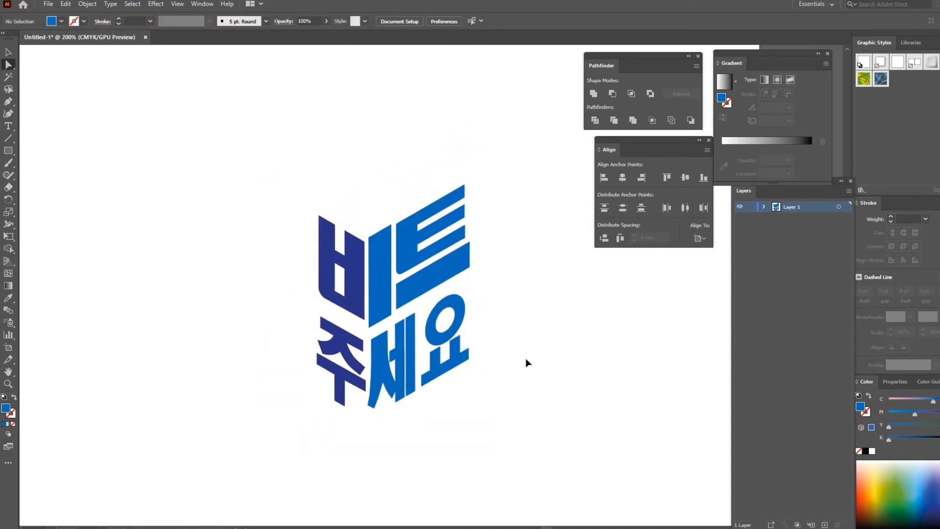
# Try to draw a solid folded backing shape around the whole lettering with the Pen tool
pyautogui.click(317, 214)
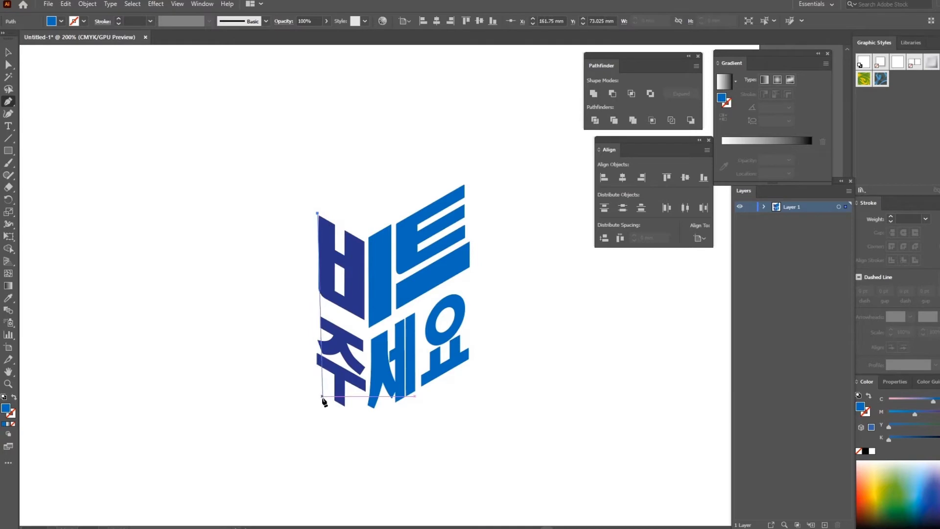
pyautogui.click(368, 423)
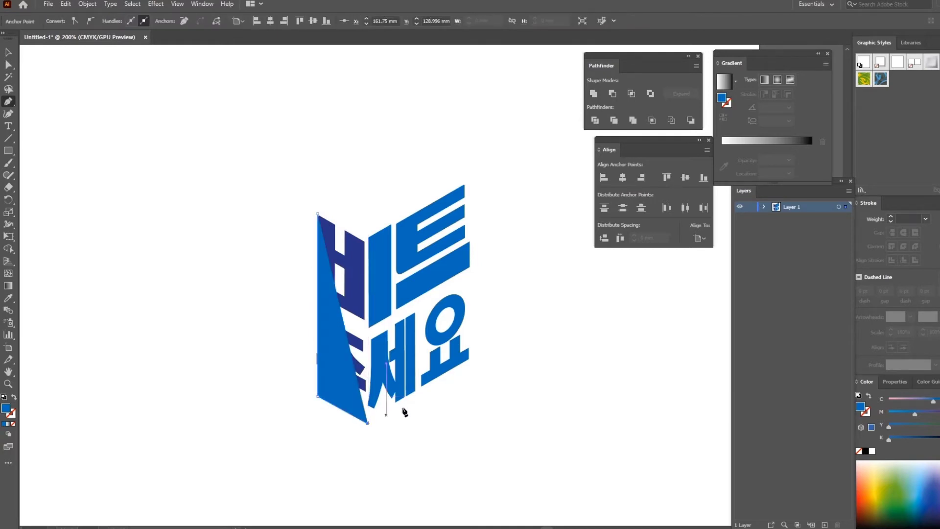
pyautogui.click(469, 362)
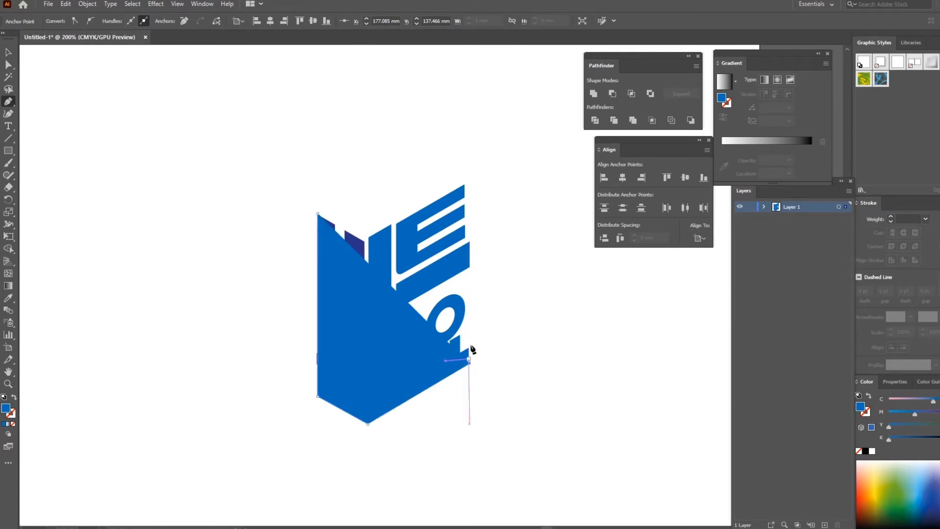
pyautogui.click(469, 185)
pyautogui.click(364, 242)
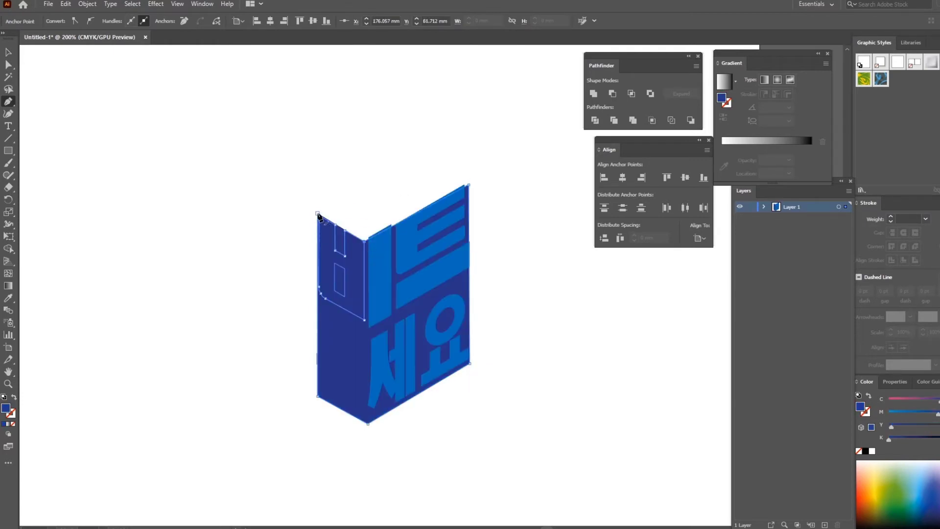
pyautogui.click(325, 190)
pyautogui.press('v')
pyautogui.press('Delete')
# Try to recolour the backing shape with the C=70 M=15 Y=0 K=0 light blue swatch
pyautogui.click(468, 285)
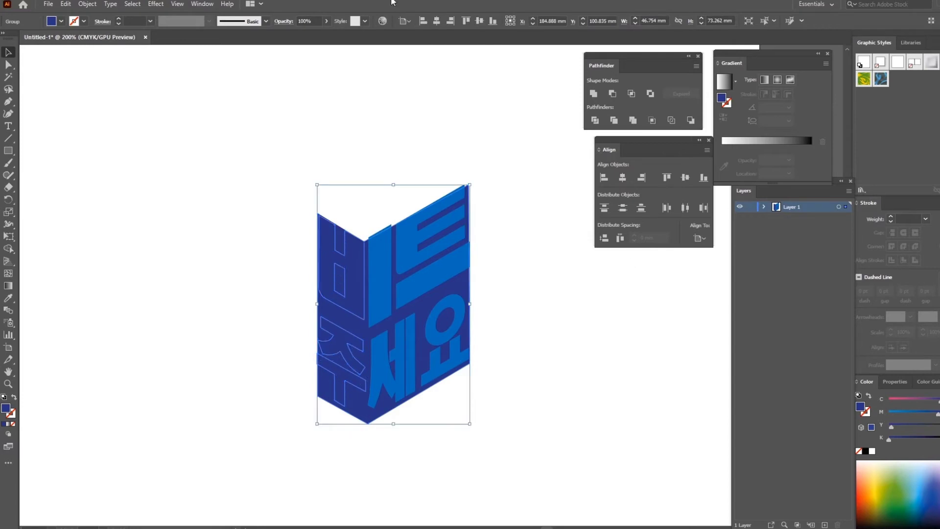
pyautogui.click(62, 21)
pyautogui.click(69, 46)
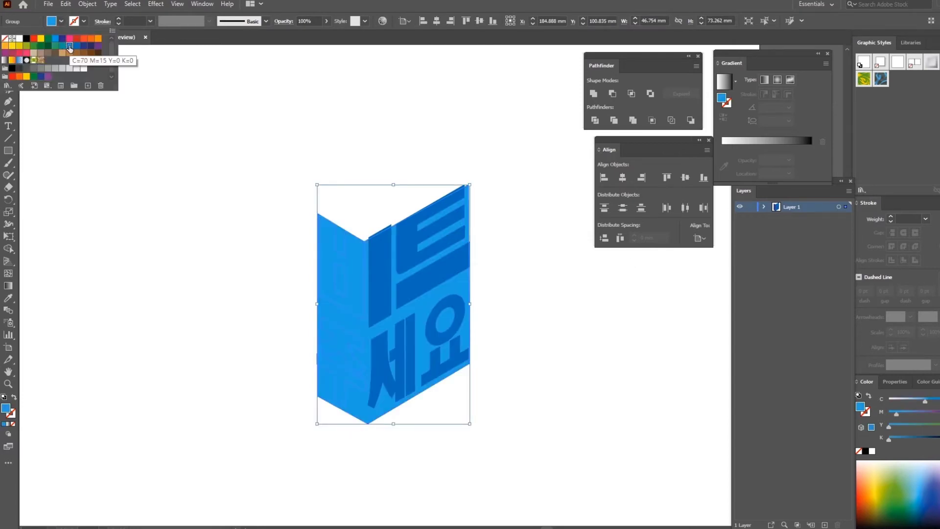
pyautogui.click(140, 48)
pyautogui.hotkey('ctrl', 'z')
pyautogui.click(613, 297)
pyautogui.moveTo(424, 310); pyautogui.dragTo(626, 330)
# Undo the backing shape's recolouring and drawing back to the plain lettering
pyautogui.hotkey('ctrl', 'z')
pyautogui.hotkey('ctrl', 'z')
pyautogui.hotkey('ctrl', 'z')
pyautogui.hotkey('ctrl', 'z')
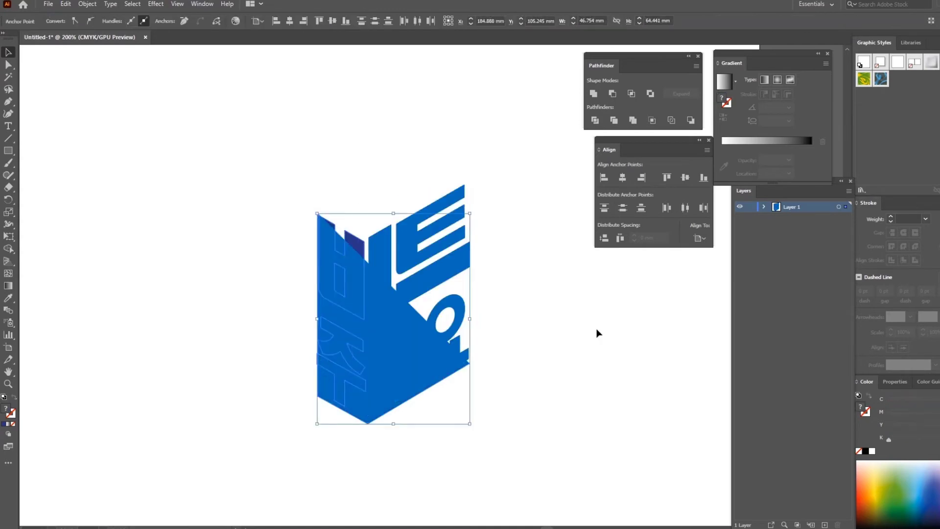
pyautogui.hotkey('ctrl', 'z')
pyautogui.hotkey('ctrl', 'z')
pyautogui.hotkey('ctrl', 'z')
pyautogui.hotkey('ctrl', 'z')
pyautogui.click(567, 328)
pyautogui.moveTo(524, 273); pyautogui.dragTo(520, 332)
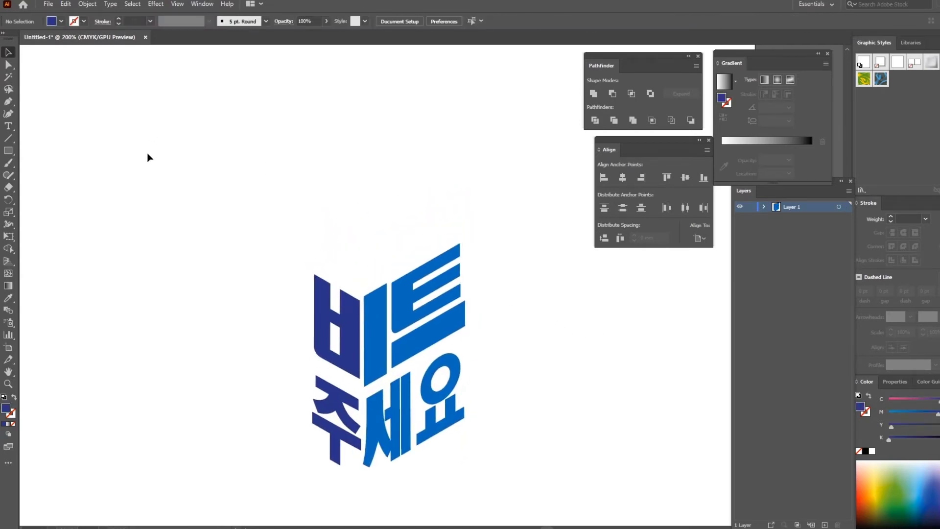
# Draw a thin slanted four-sided band along the top of ㅂ with the Pen tool
pyautogui.click(9, 103)
pyautogui.click(314, 268)
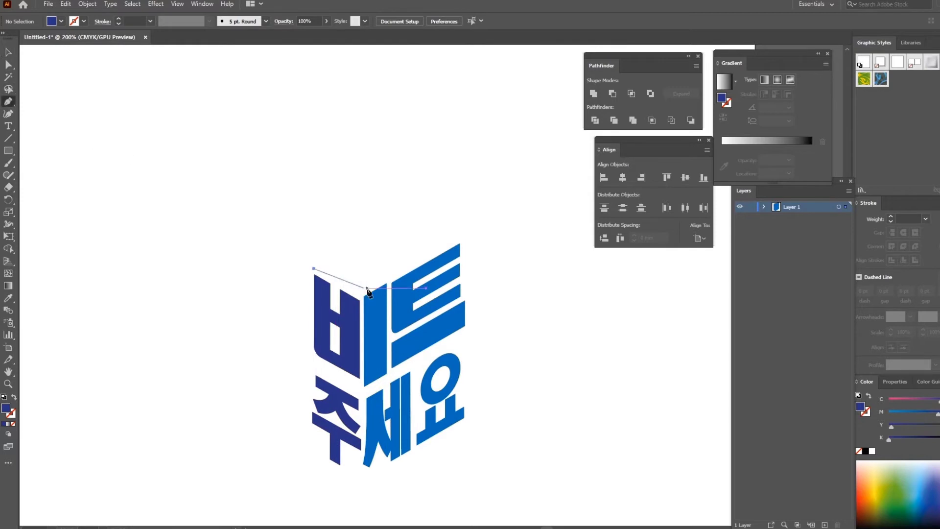
pyautogui.click(362, 296)
pyautogui.click(361, 296)
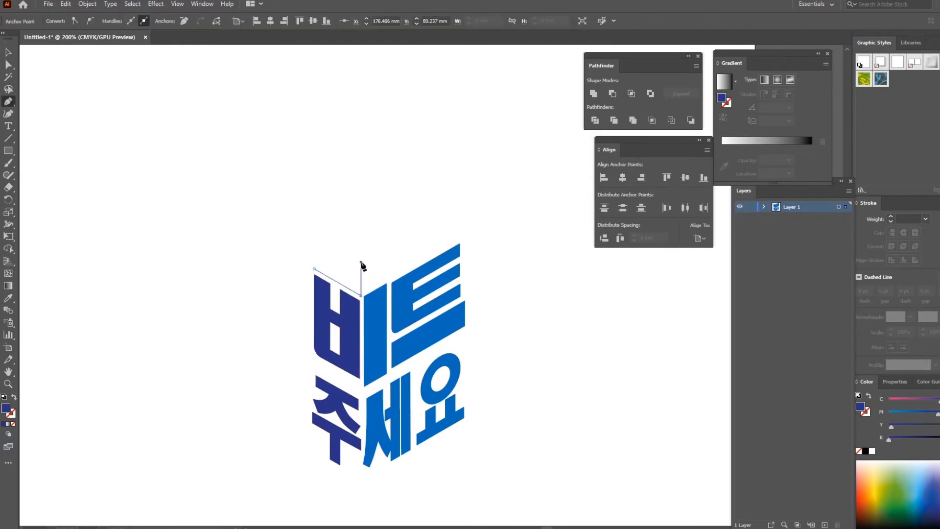
pyautogui.click(363, 283)
pyautogui.click(314, 256)
pyautogui.click(32, 57)
pyautogui.hotkey('ctrl', 'z')
pyautogui.click(11, 52)
pyautogui.click(42, 61)
# Fill the band above ㅂ with the K=60 gray swatch
pyautogui.click(338, 274)
pyautogui.click(61, 21)
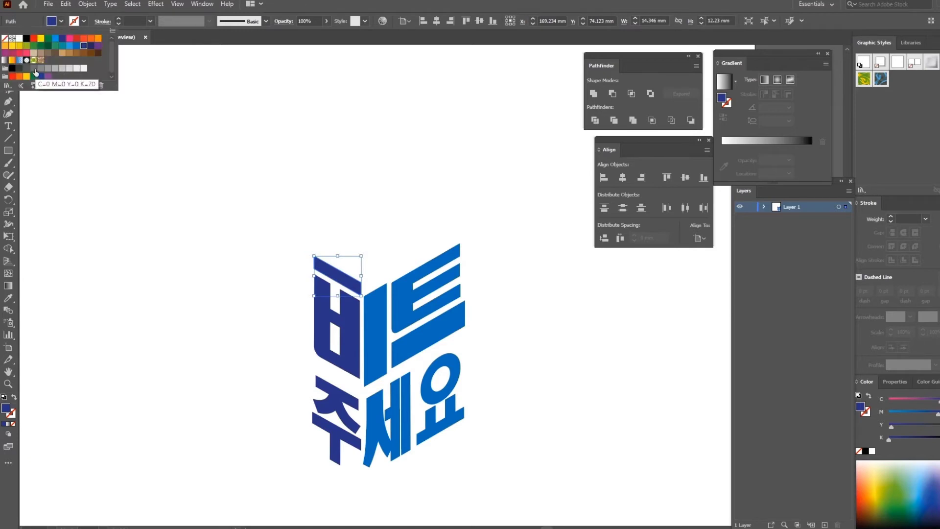
pyautogui.click(33, 68)
pyautogui.click(43, 69)
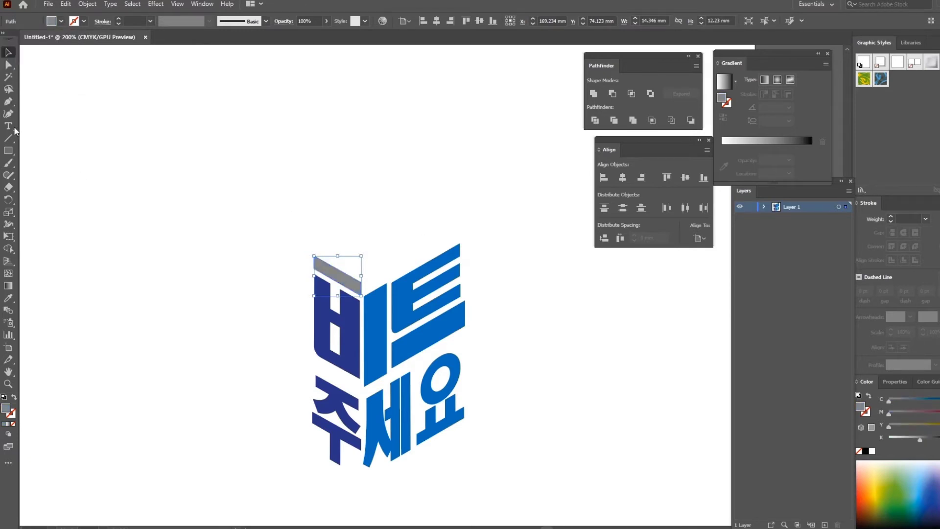
# Draw a matching slanted band above ㅣ트 that joins the gray band at the front corner
pyautogui.click(8, 102)
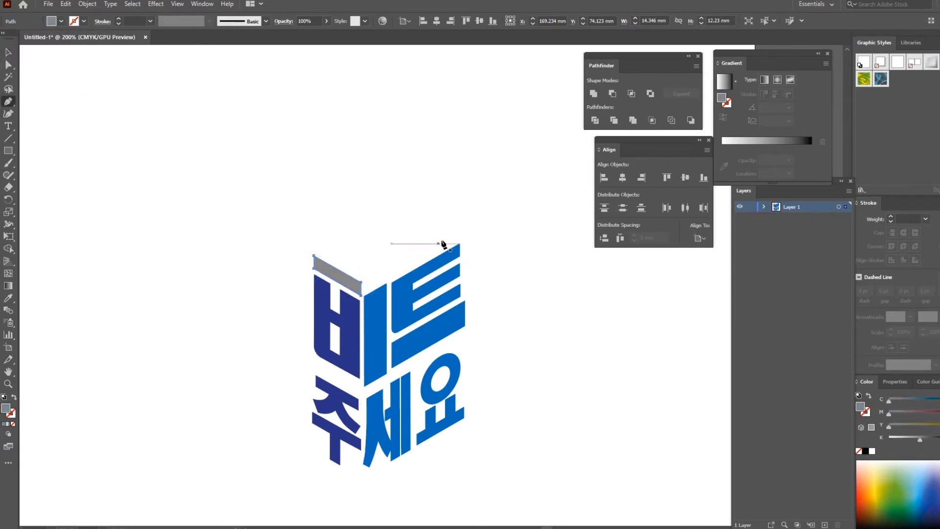
pyautogui.click(458, 240)
pyautogui.click(361, 296)
pyautogui.click(362, 282)
pyautogui.click(458, 228)
pyautogui.click(8, 52)
pyautogui.click(245, 161)
# Fill the band above ㅣ트 with a lighter gray swatch
pyautogui.click(428, 250)
pyautogui.click(61, 22)
pyautogui.click(61, 72)
pyautogui.click(520, 183)
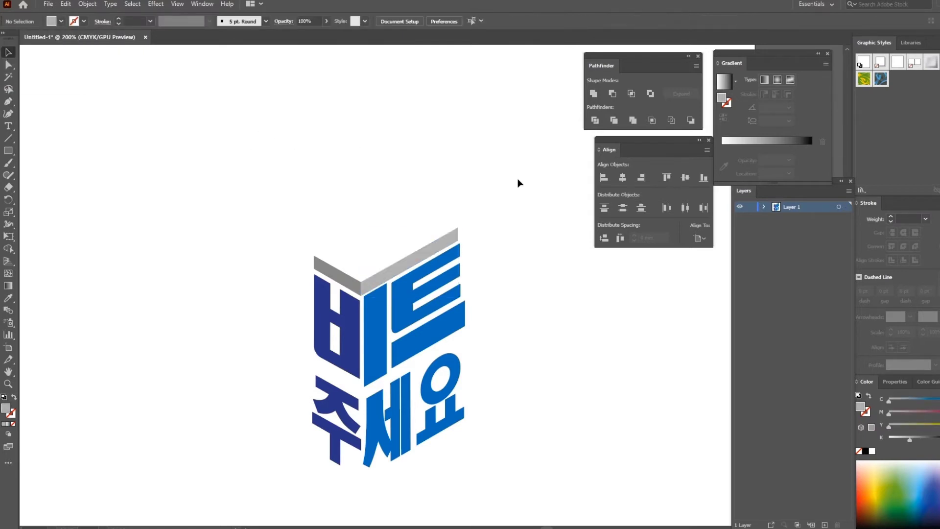
# Draw a closed parallelogram top face joining the upper edges of the two gray bands with the Pen tool
pyautogui.click(9, 102)
pyautogui.click(458, 228)
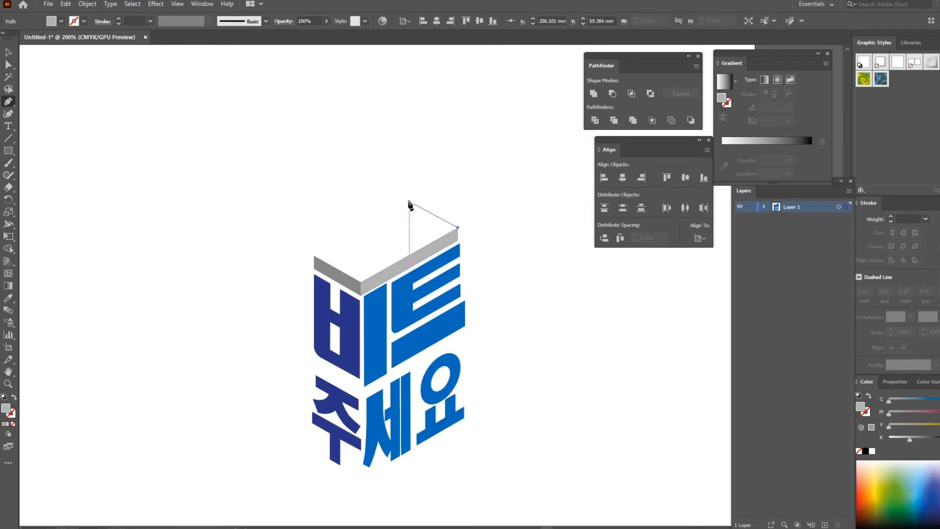
pyautogui.click(410, 202)
pyautogui.click(314, 255)
pyautogui.hotkey('ctrl', 'z')
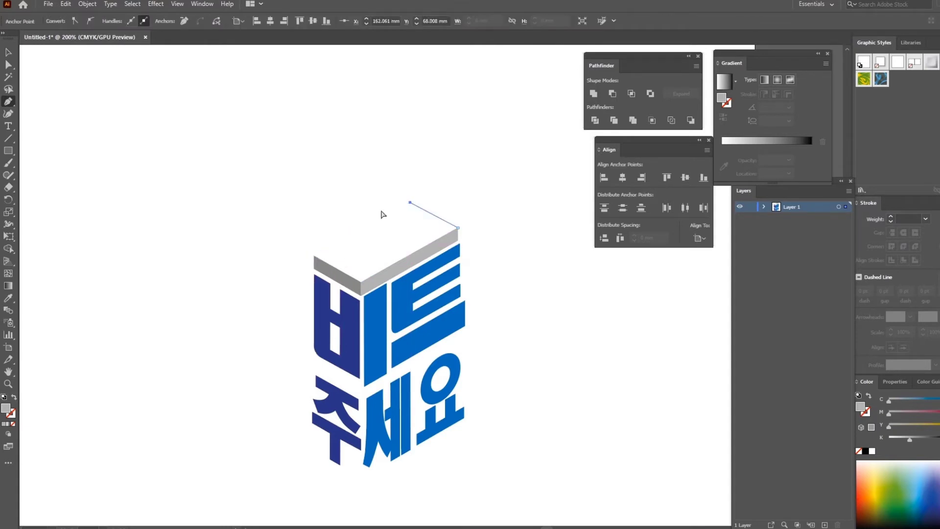
pyautogui.hotkey('ctrl', 'z')
pyautogui.click(413, 204)
pyautogui.click(314, 255)
pyautogui.click(361, 282)
pyautogui.click(460, 227)
pyautogui.press('v')
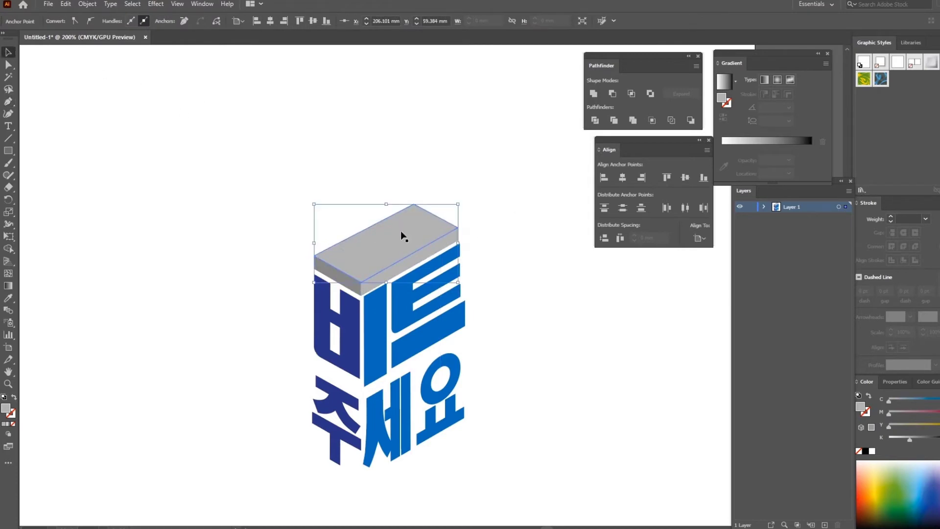
# Fill the parallelogram top face with the darker K=70 gray swatch
pyautogui.click(60, 21)
pyautogui.click(41, 69)
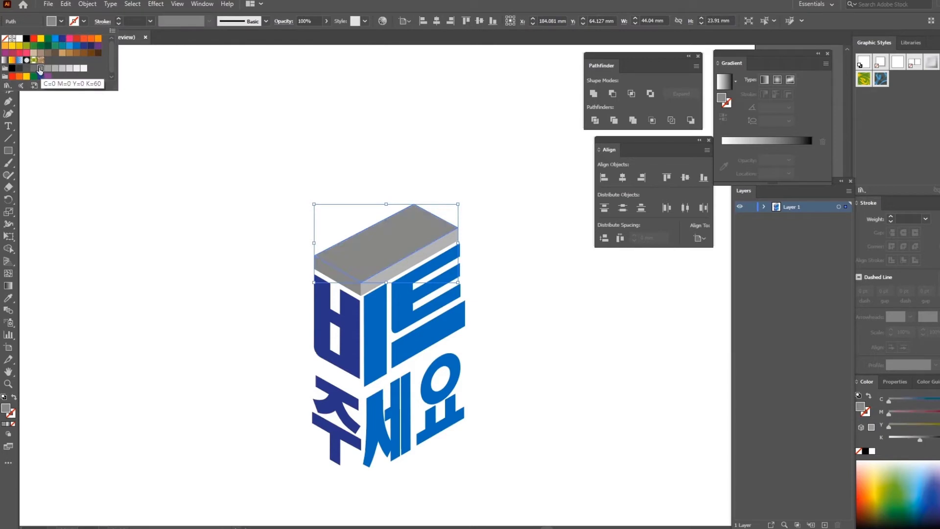
pyautogui.click(34, 68)
pyautogui.click(436, 88)
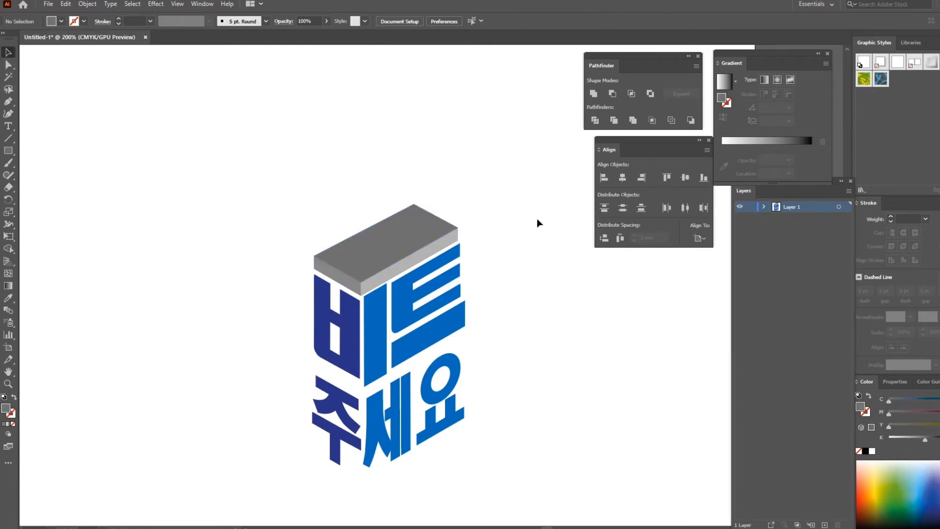
# Draw a closed mound with a wavy two-hump upper edge inside the box's top face with the Pen tool
pyautogui.click(325, 262)
pyautogui.moveTo(346, 248); pyautogui.dragTo(355, 245)
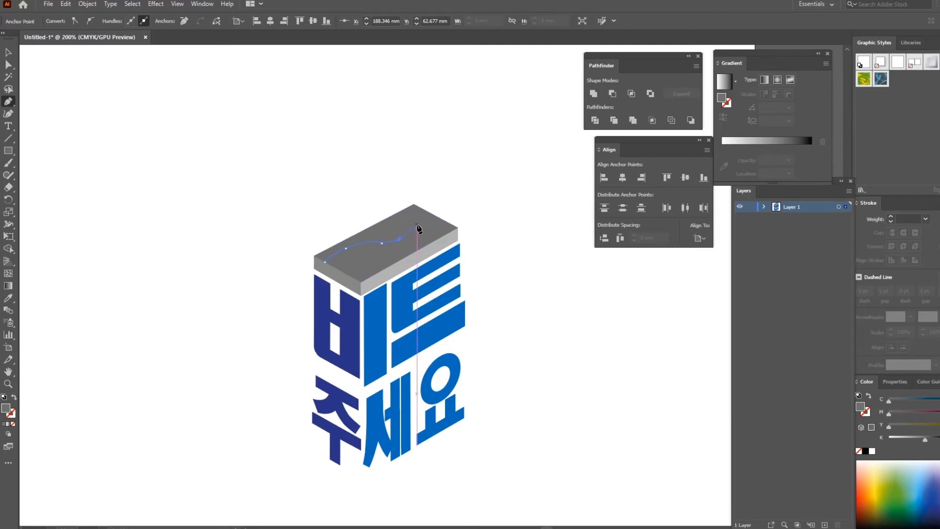
pyautogui.click(446, 234)
pyautogui.click(361, 283)
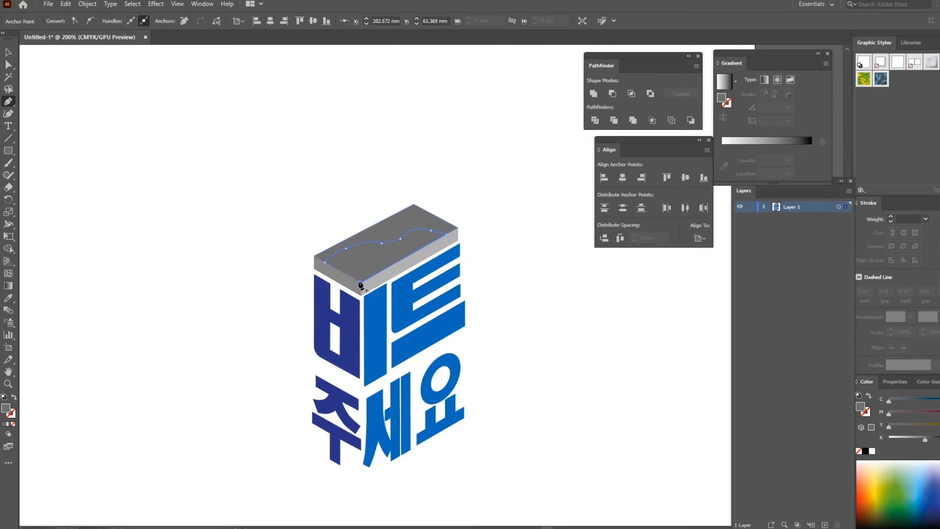
pyautogui.click(9, 53)
pyautogui.click(243, 67)
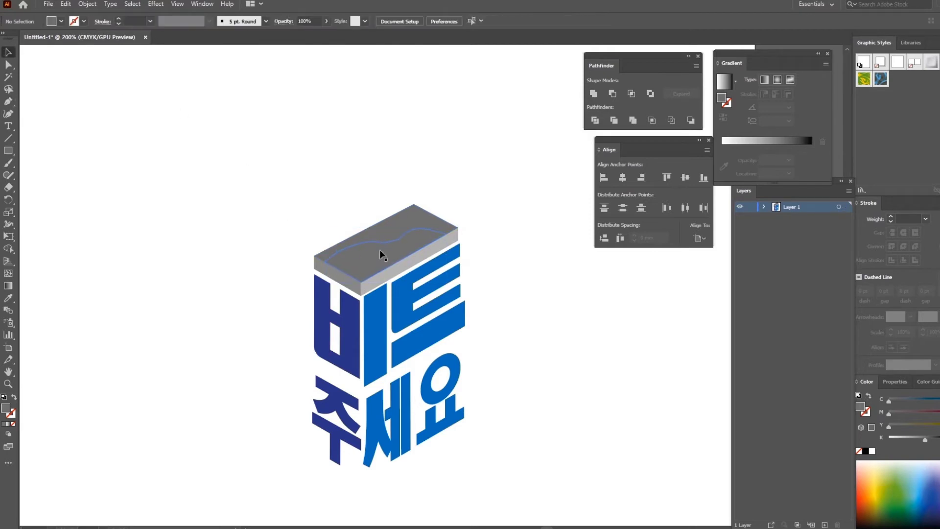
# Fill the wavy mound on the box top with the K=10 light gray swatch
pyautogui.click(380, 249)
pyautogui.click(62, 21)
pyautogui.click(76, 68)
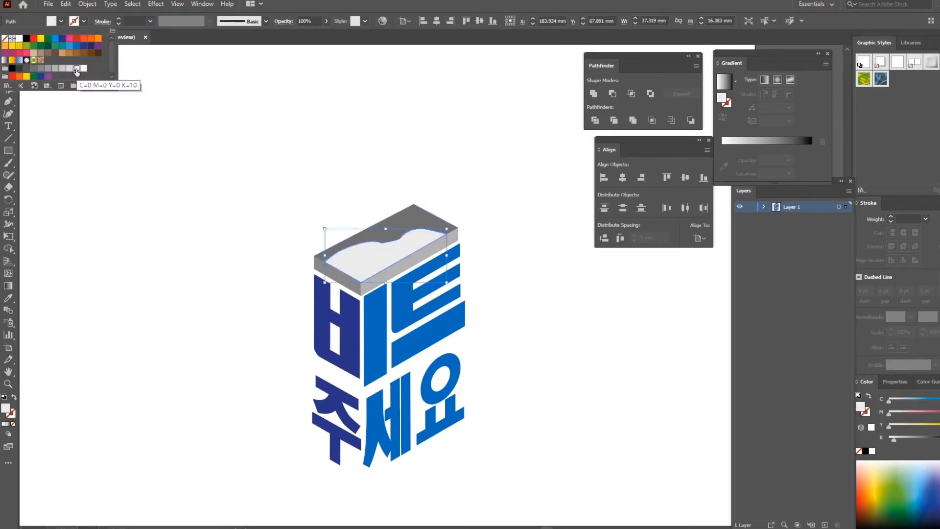
pyautogui.click(70, 68)
pyautogui.click(457, 143)
pyautogui.click(62, 20)
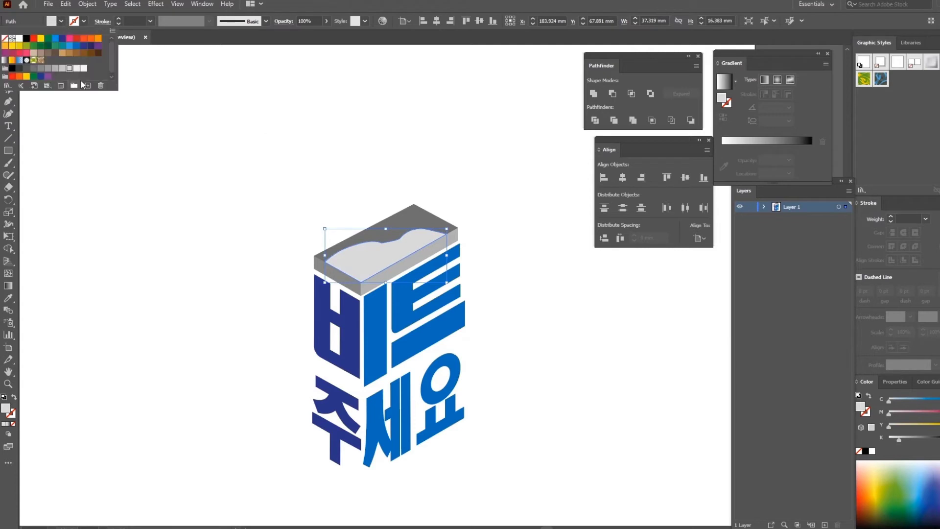
pyautogui.click(76, 69)
pyautogui.click(434, 150)
pyautogui.click(434, 150)
# Draw a four-sided inner wall panel running from the box top's back corner to its far side corner with the Pen tool
pyautogui.click(9, 102)
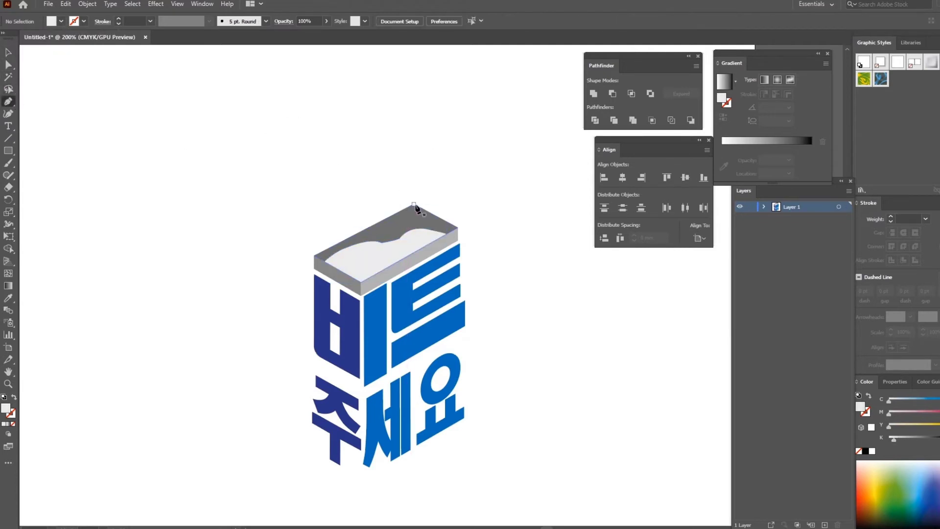
pyautogui.click(414, 204)
pyautogui.click(413, 239)
pyautogui.click(431, 243)
pyautogui.click(457, 228)
pyautogui.click(8, 47)
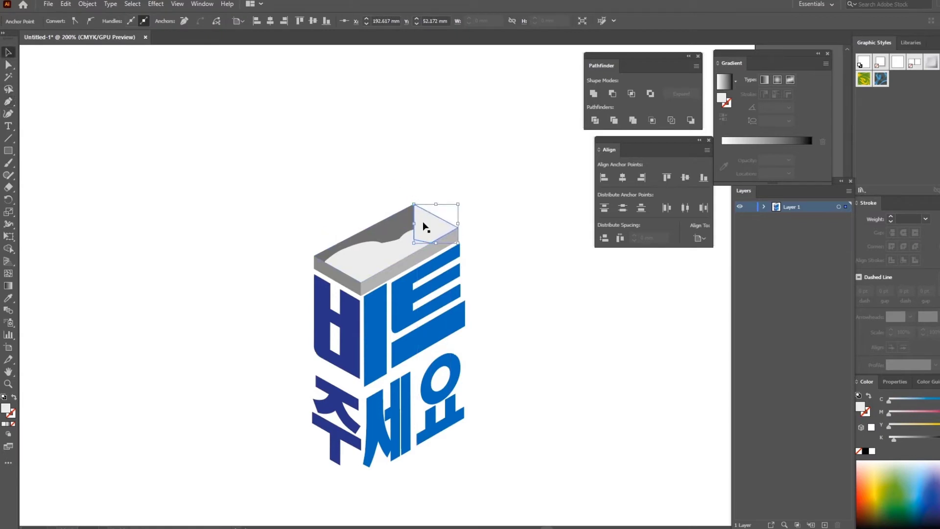
# Fill the inner wall panel with a mid-gray swatch and arrange it behind the light mound but above the dark top face
pyautogui.click(62, 21)
pyautogui.click(49, 68)
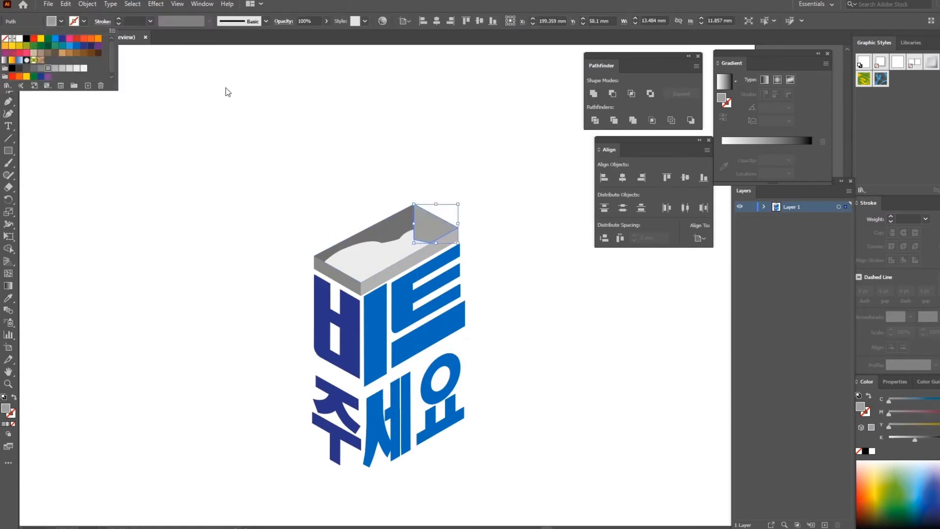
pyautogui.click(34, 68)
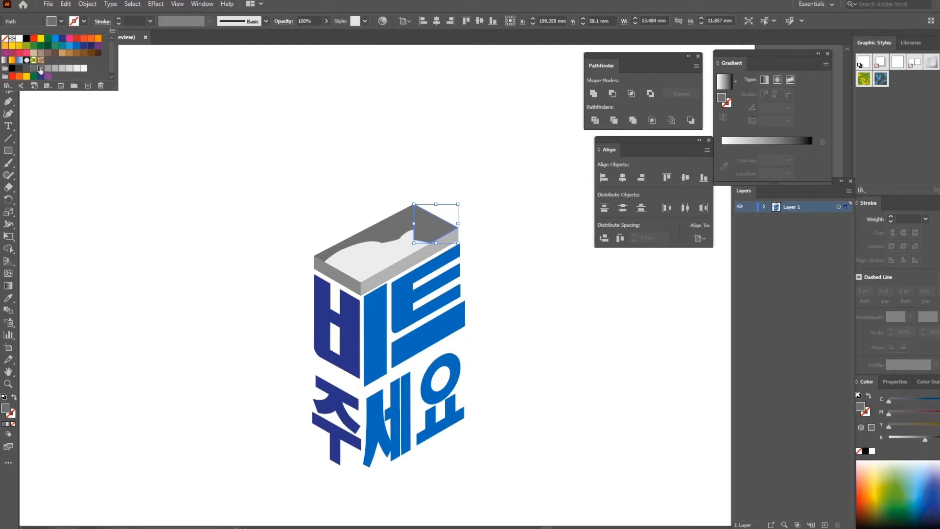
pyautogui.click(41, 69)
pyautogui.click(446, 162)
pyautogui.hotkey('ctrl', 'shift', '[')
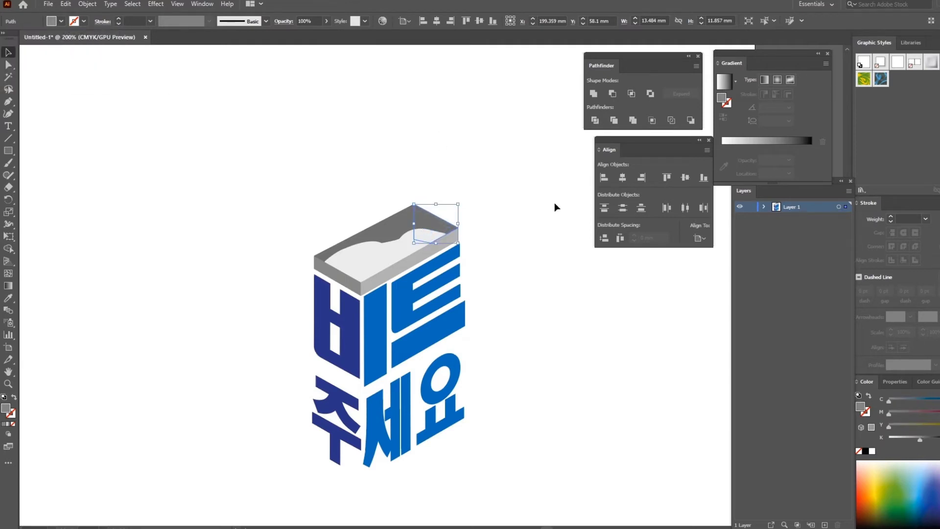
pyautogui.click(368, 264)
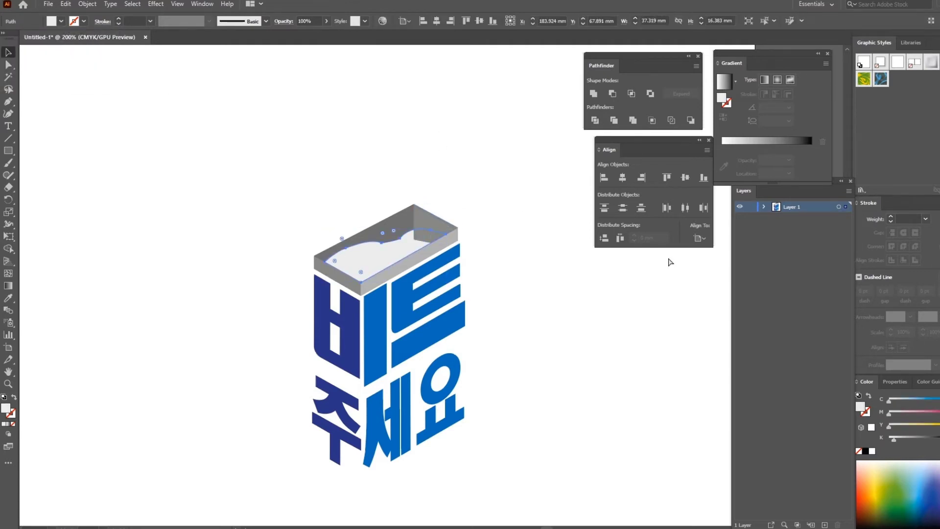
pyautogui.click(528, 342)
# Draw the handle's outer edge from the 비 crossbar up and over in a curved arc, and down to the box's far side
pyautogui.moveTo(542, 358); pyautogui.dragTo(498, 391)
pyautogui.click(9, 103)
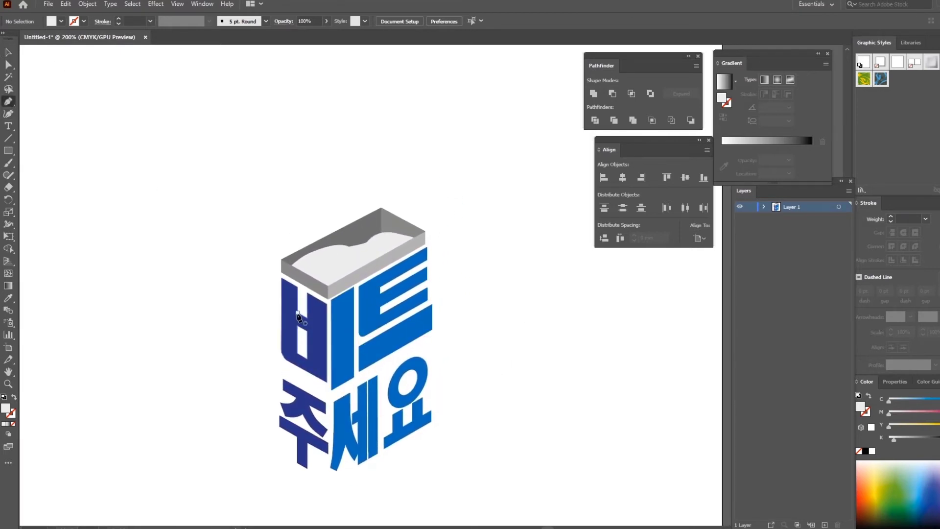
pyautogui.click(297, 312)
pyautogui.click(298, 217)
pyautogui.click(298, 227)
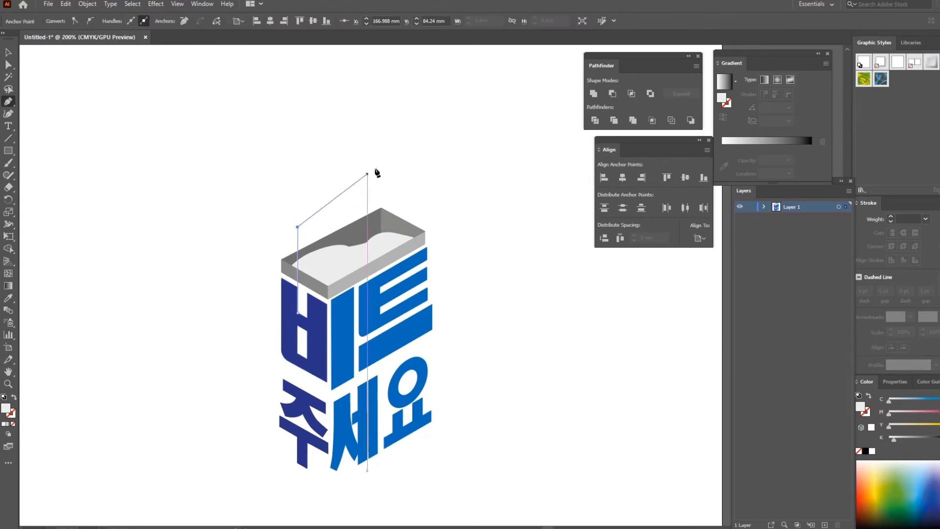
pyautogui.moveTo(395, 174); pyautogui.dragTo(460, 175)
pyautogui.click(396, 175)
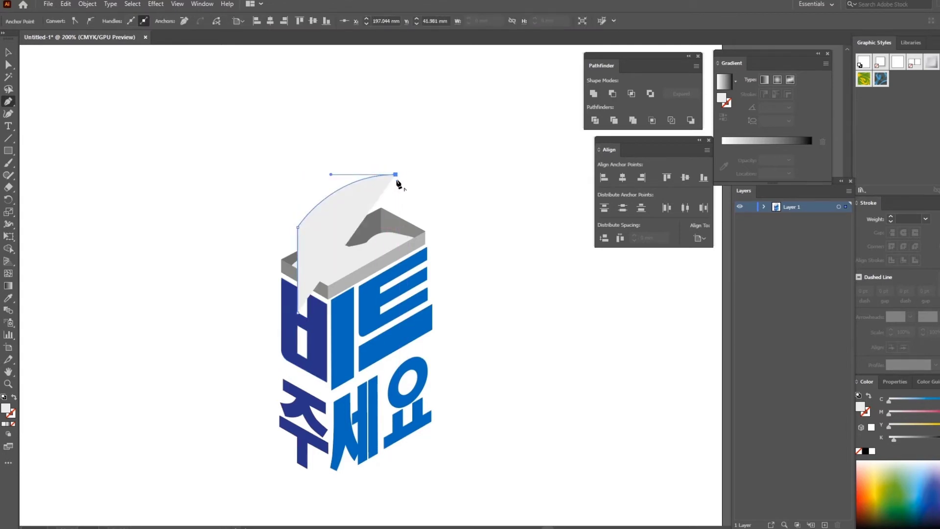
pyautogui.click(396, 227)
pyautogui.click(403, 234)
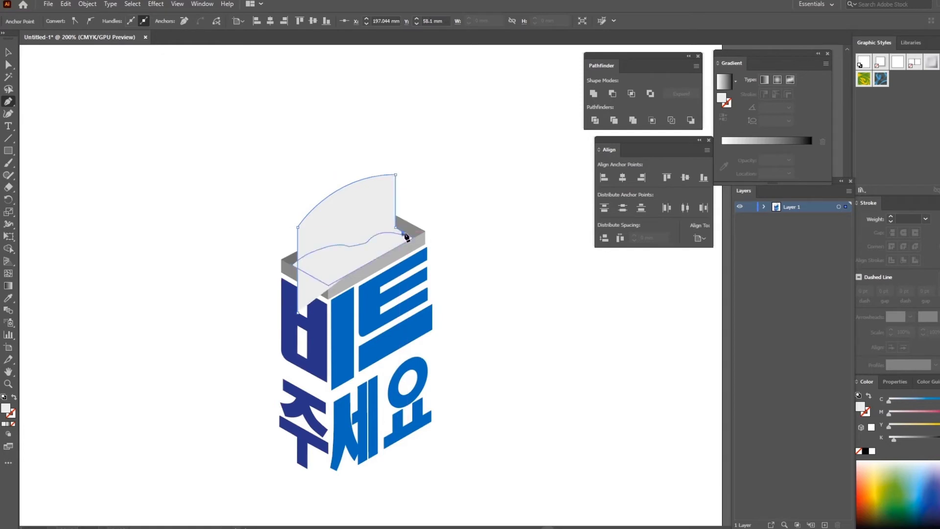
pyautogui.click(403, 171)
pyautogui.moveTo(309, 230); pyautogui.dragTo(265, 290)
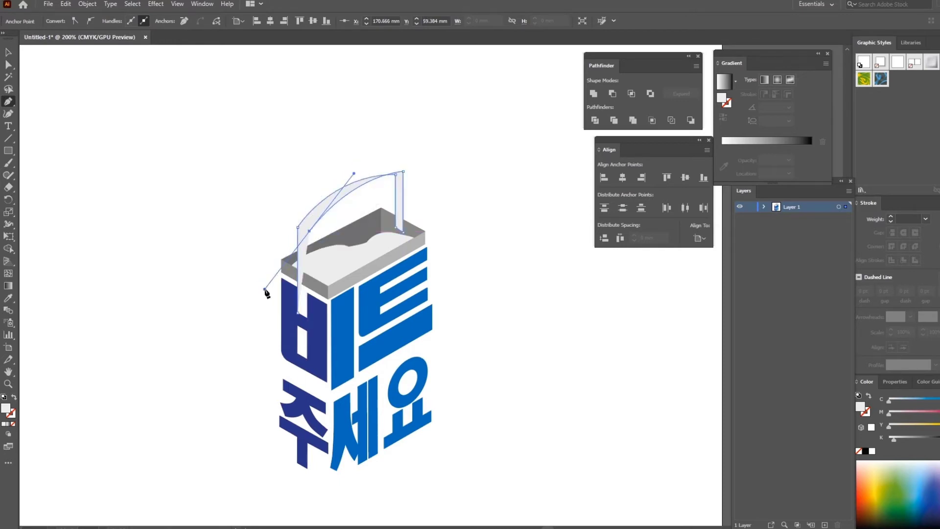
pyautogui.hotkey('ctrl', 'z')
pyautogui.hotkey('ctrl', 'z')
# Complete the handle's inner curve parallel to the outer arc and close the path at its foot on 비
pyautogui.click(403, 183)
pyautogui.moveTo(310, 231); pyautogui.dragTo(277, 277)
pyautogui.click(310, 231)
pyautogui.click(307, 318)
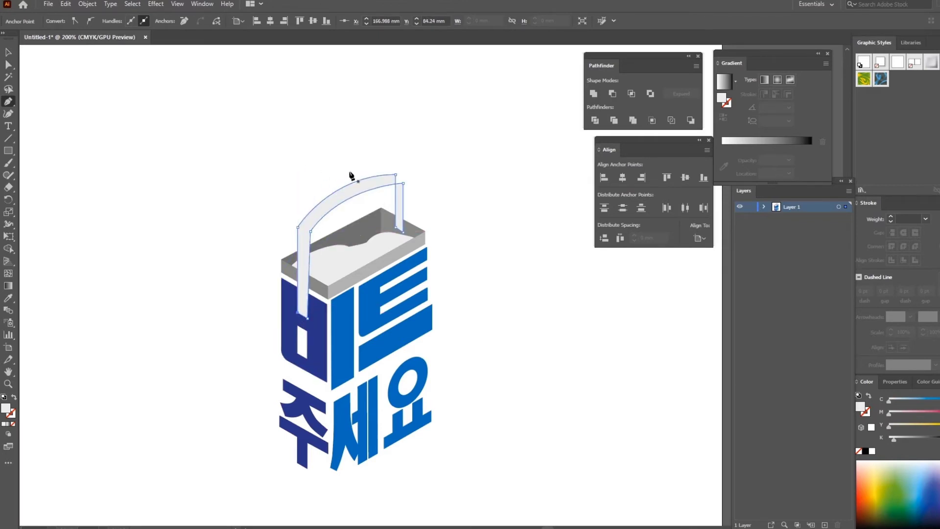
# Draw a small closed triangle filling the gap where the handle's arc meets its far leg
pyautogui.click(11, 53)
pyautogui.click(415, 181)
pyautogui.click(9, 101)
pyautogui.click(395, 184)
pyautogui.click(403, 183)
pyautogui.click(395, 175)
pyautogui.click(395, 184)
# Unite the handle and the small corner triangle into one shape with Pathfinder
pyautogui.click(5, 56)
pyautogui.moveTo(362, 138); pyautogui.dragTo(435, 184)
pyautogui.click(596, 95)
pyautogui.click(485, 141)
pyautogui.click(401, 200)
pyautogui.click(502, 188)
pyautogui.click(400, 223)
pyautogui.click(478, 200)
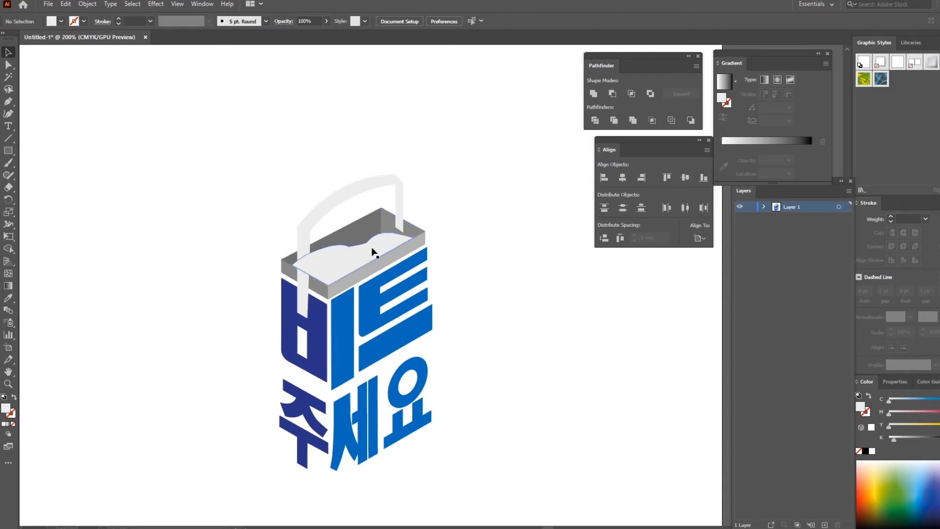
# Arrange the inner wall panel in front of the handle's far leg, keeping the light mound behind the near leg
pyautogui.click(374, 248)
pyautogui.keyDown('shift'); pyautogui.click(411, 229); pyautogui.keyUp('shift')
pyautogui.click(494, 147)
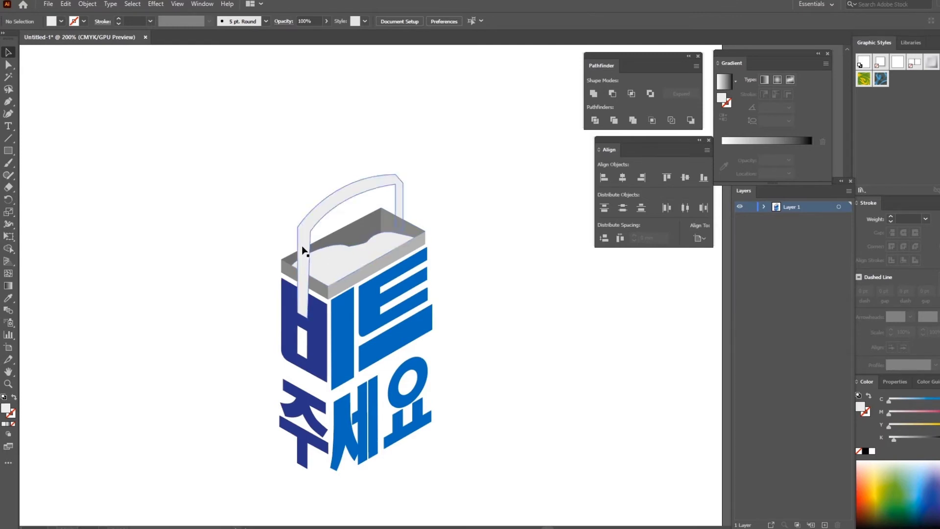
pyautogui.click(322, 262)
pyautogui.hotkey('ctrl', '[')
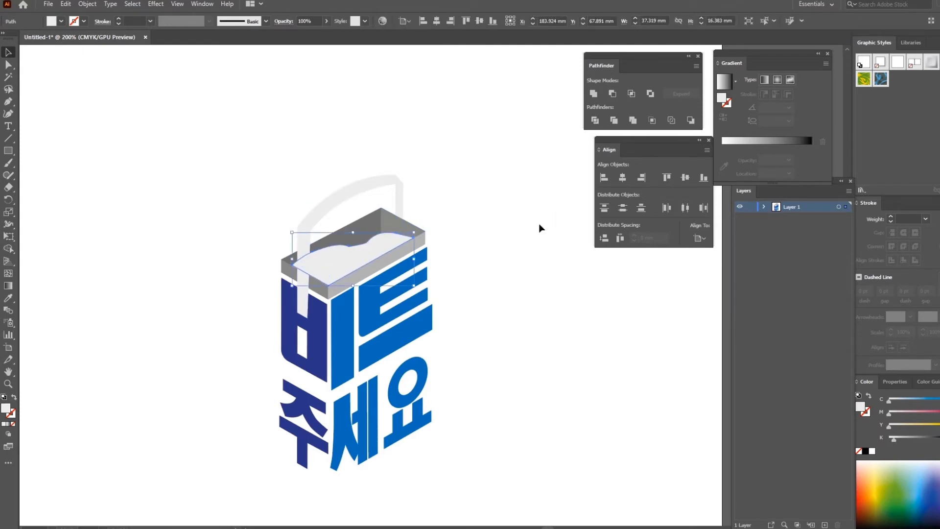
# Refine the handle's outline with Direct Selection, nudging the near inner bend and shifting the arc's upper end anchor slightly toward the near leg
pyautogui.click(520, 225)
pyautogui.hotkey('ctrl', '+')
pyautogui.hotkey('ctrl', '+')
pyautogui.moveTo(331, 175); pyautogui.dragTo(349, 224)
pyautogui.moveTo(540, 255); pyautogui.dragTo(561, 240)
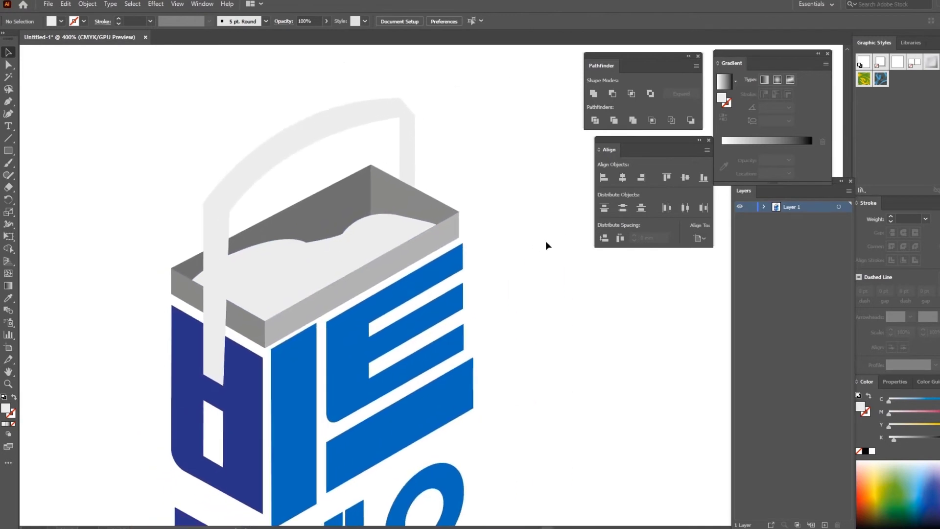
pyautogui.click(9, 64)
pyautogui.click(229, 212)
pyautogui.moveTo(229, 211); pyautogui.dragTo(227, 211)
pyautogui.click(498, 154)
pyautogui.moveTo(475, 178); pyautogui.dragTo(514, 194)
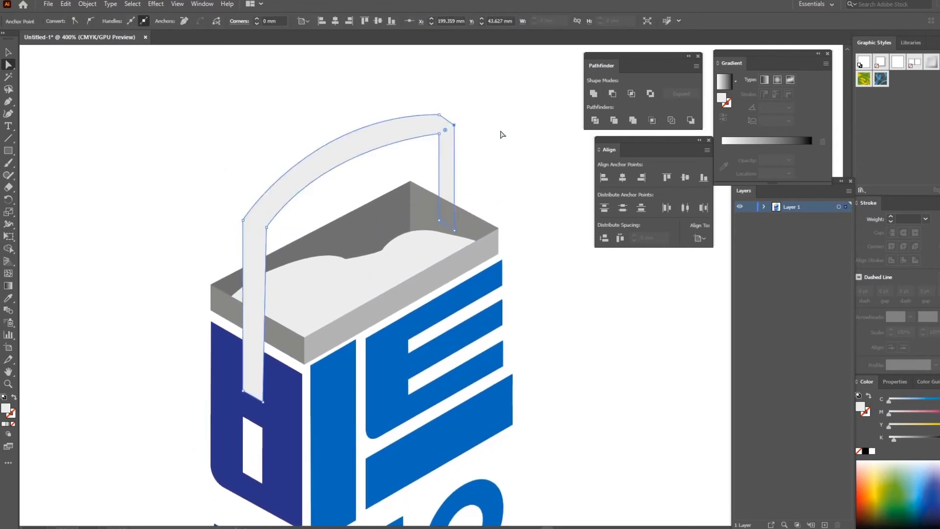
pyautogui.moveTo(439, 115); pyautogui.dragTo(431, 117)
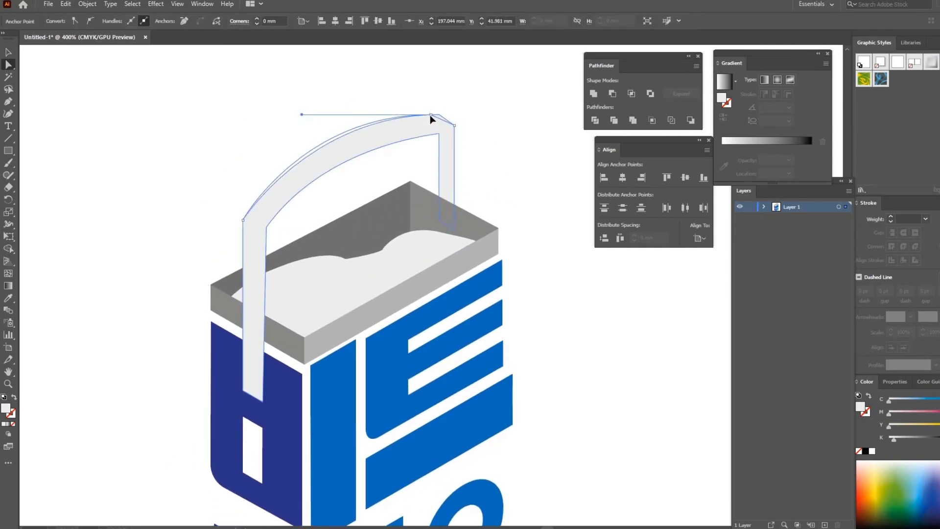
pyautogui.click(500, 116)
# Trace a thickness strip's first edge with the Pen tool, up the handle's near leg, along the inner arc and down the far leg
pyautogui.moveTo(496, 199); pyautogui.dragTo(508, 179)
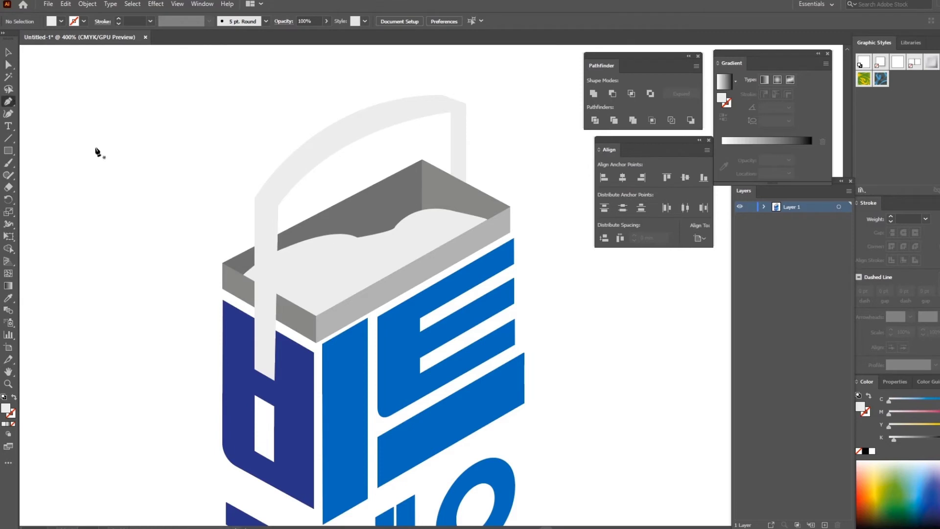
pyautogui.click(274, 380)
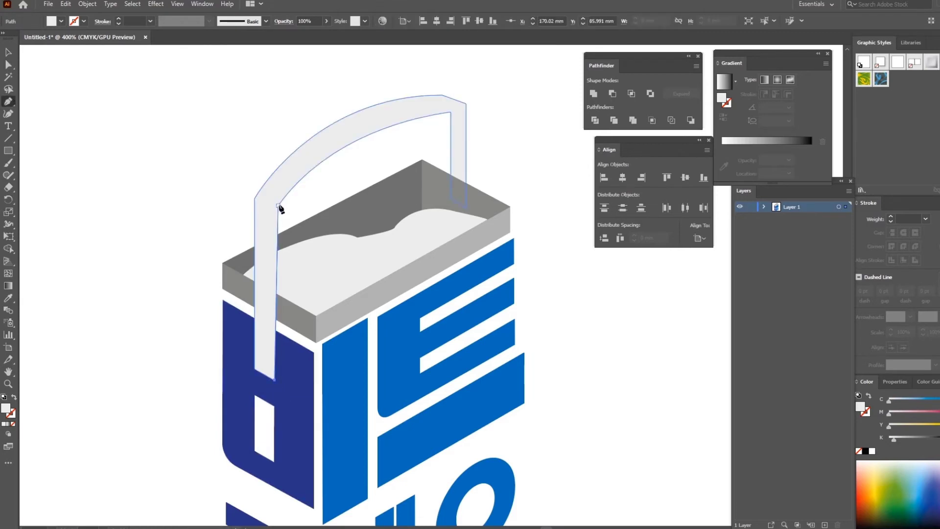
pyautogui.click(278, 206)
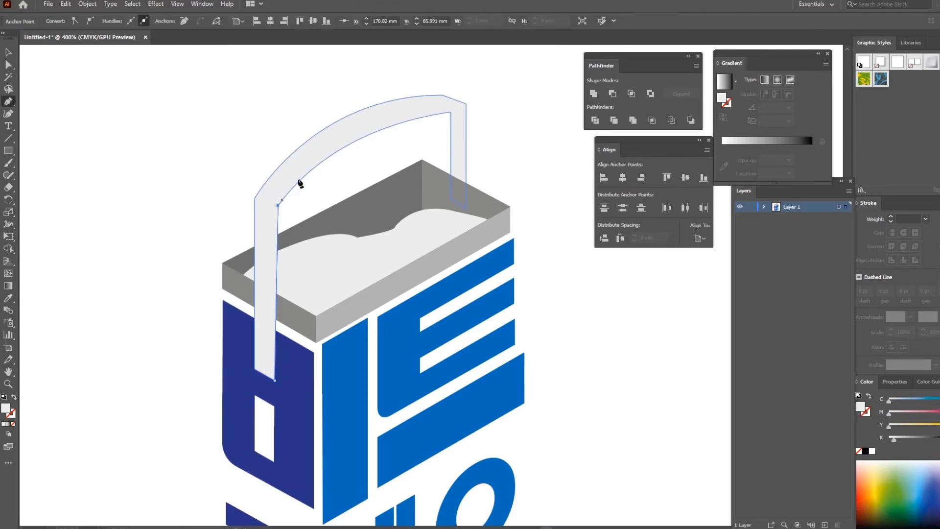
pyautogui.moveTo(462, 109); pyautogui.dragTo(593, 96)
pyautogui.click(462, 110)
pyautogui.click(462, 196)
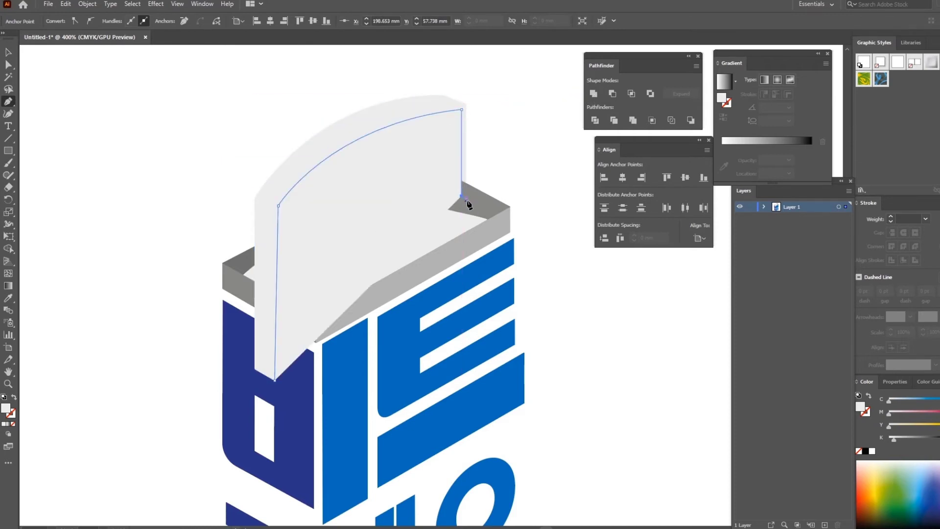
pyautogui.hotkey('ctrl', 'z')
pyautogui.click(461, 181)
pyautogui.click(466, 183)
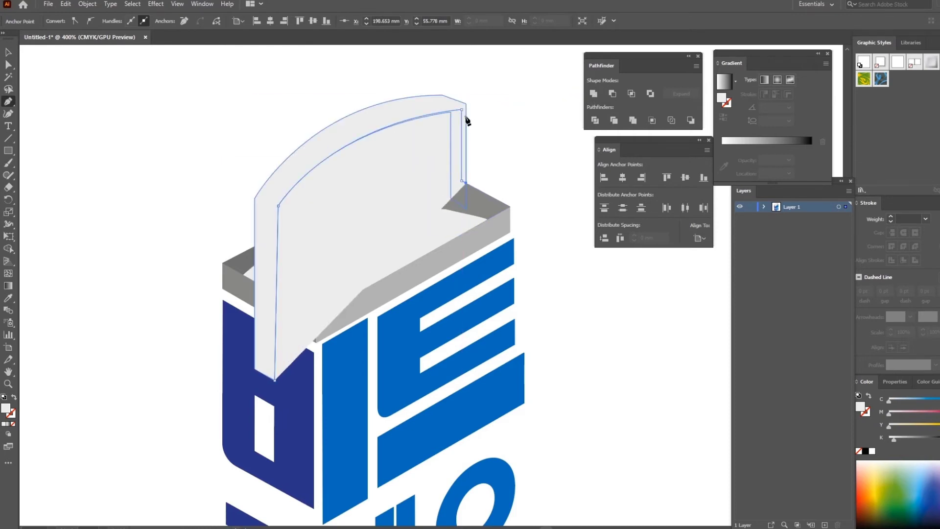
# Complete the strip with a parallel edge through the handle's far corner and along the arc, closing it at the near leg's foot
pyautogui.click(466, 104)
pyautogui.moveTo(276, 206); pyautogui.dragTo(202, 316)
pyautogui.click(276, 207)
pyautogui.click(274, 380)
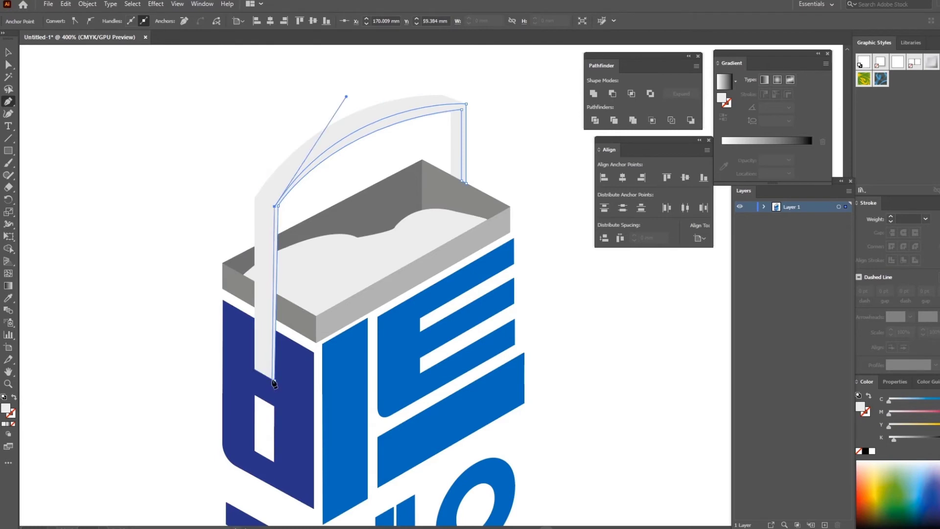
# Fill the thickness strip along the handle's inner edge with a gray swatch darker than the handle
pyautogui.click(8, 52)
pyautogui.click(416, 134)
pyautogui.click(464, 110)
pyautogui.click(61, 21)
pyautogui.click(62, 69)
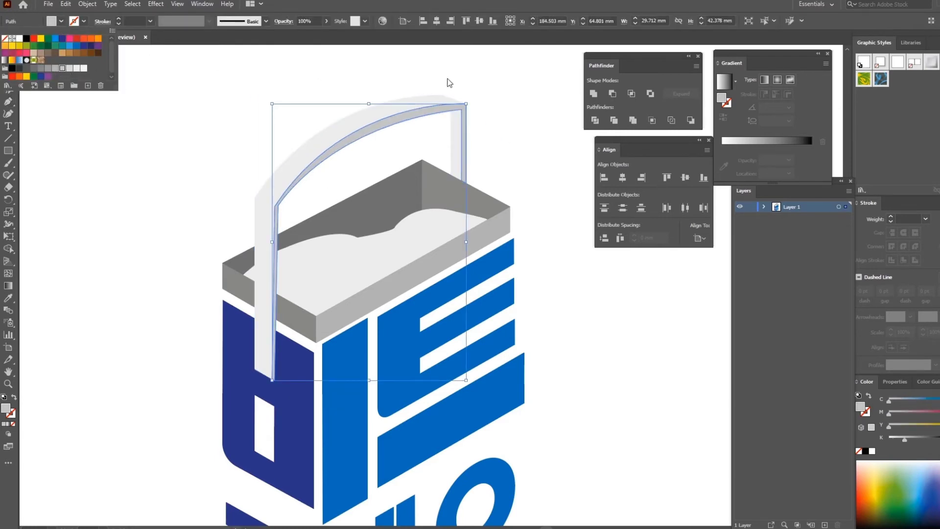
pyautogui.click(530, 158)
# Move the strip's outer bend anchor slightly outward with Direct Selection to widen the shading at the near bend
pyautogui.moveTo(454, 66); pyautogui.dragTo(468, 110)
pyautogui.click(8, 65)
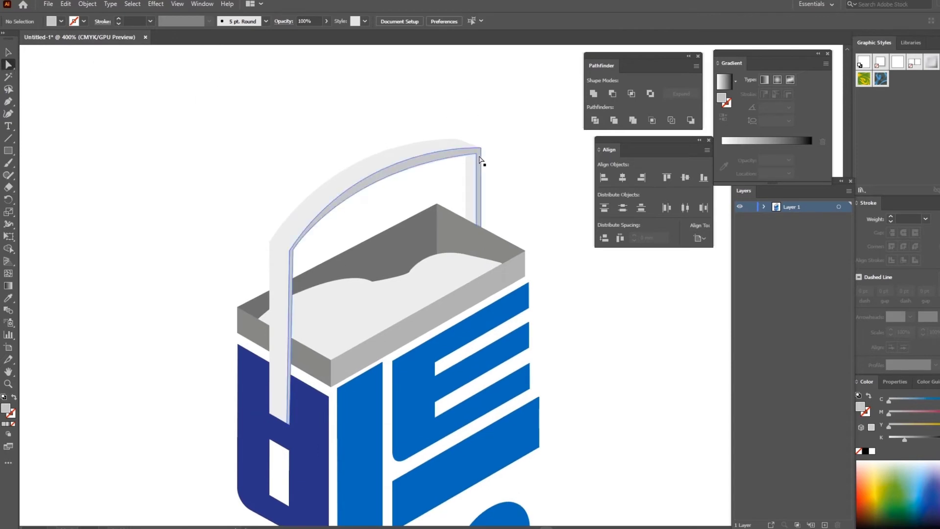
pyautogui.click(479, 156)
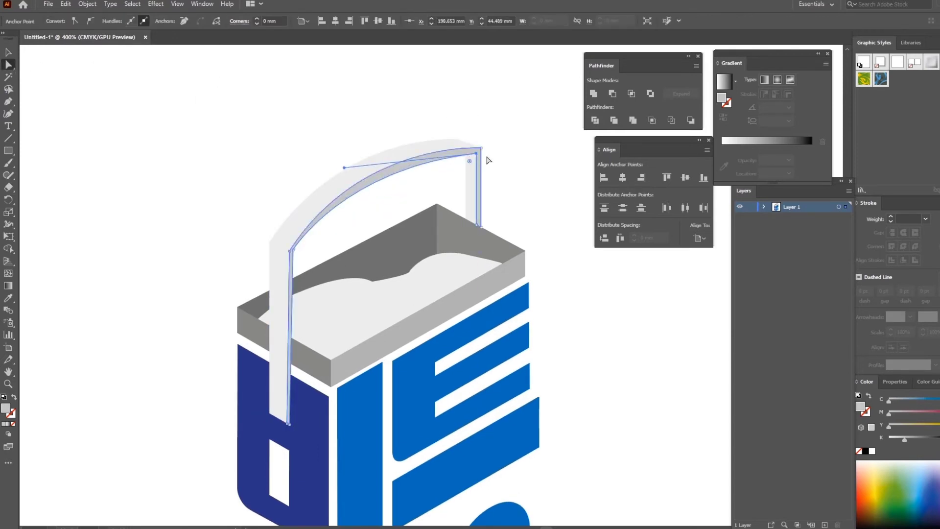
pyautogui.click(289, 248)
pyautogui.moveTo(289, 247); pyautogui.dragTo(287, 248)
pyautogui.click(514, 185)
# Nudge the near inner-bend anchor slightly outward with Direct Selection to line up the handle and its shading strip
pyautogui.moveTo(514, 185); pyautogui.dragTo(515, 128)
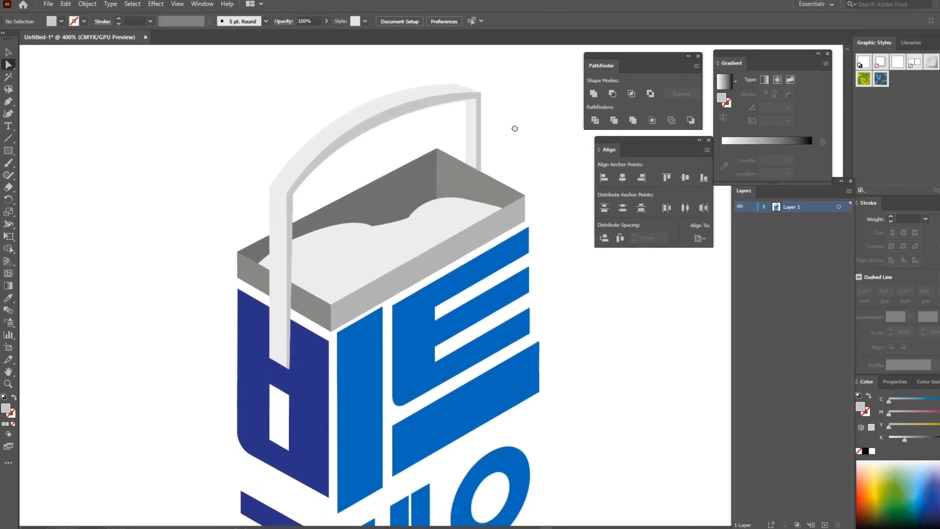
pyautogui.click(293, 195)
pyautogui.moveTo(294, 194); pyautogui.dragTo(291, 195)
pyautogui.click(483, 148)
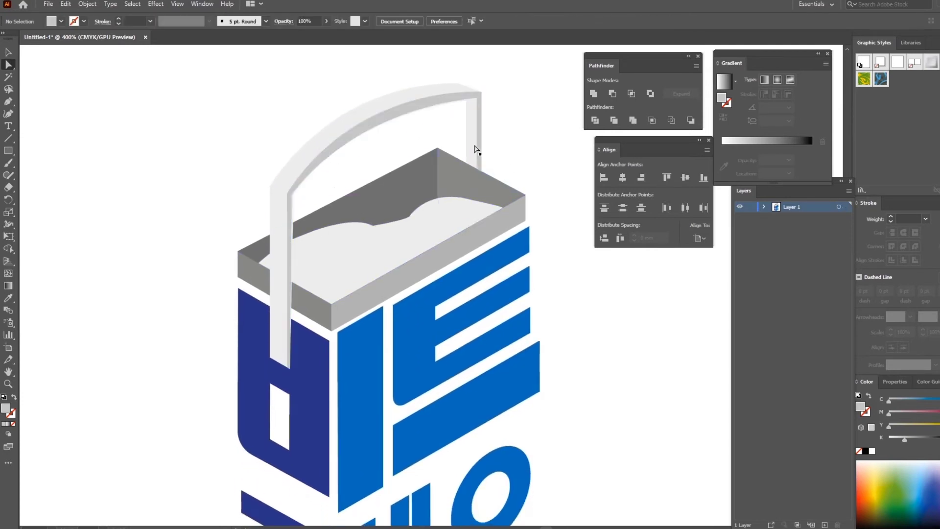
pyautogui.click(292, 196)
pyautogui.click(300, 195)
pyautogui.click(294, 195)
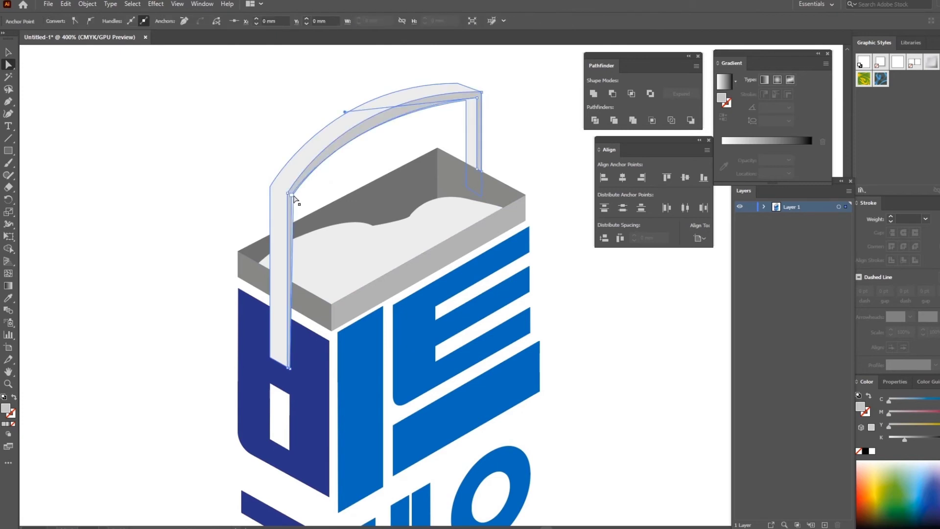
pyautogui.hotkey('ctrl', '=')
pyautogui.hotkey('ctrl', '=')
pyautogui.hotkey('ctrl', '=')
pyautogui.moveTo(262, 422); pyautogui.dragTo(306, 312)
pyautogui.click(231, 318)
pyautogui.click(208, 321)
pyautogui.moveTo(208, 321); pyautogui.dragTo(202, 323)
# Adjust the strip's inner far-corner anchor and the arc's direction handle to even out the shading's thickness
pyautogui.click(398, 234)
pyautogui.moveTo(401, 233); pyautogui.dragTo(262, 389)
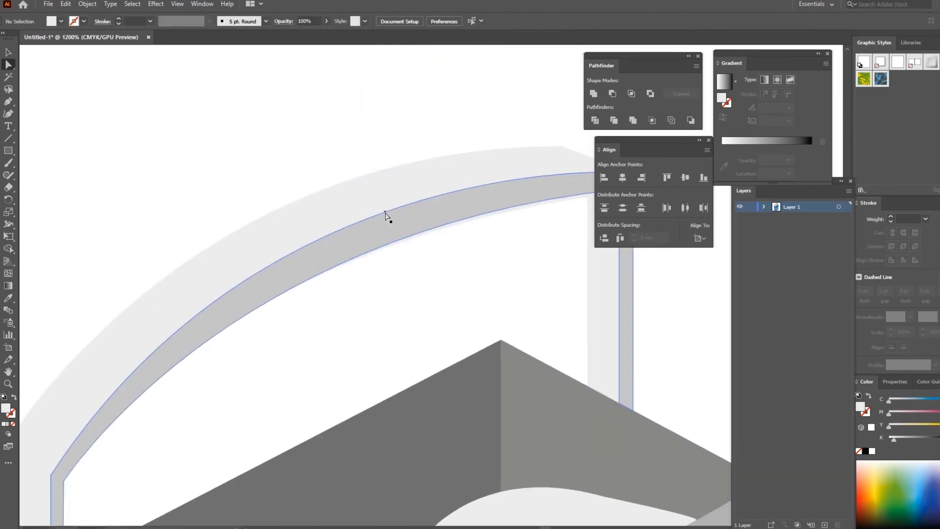
pyautogui.moveTo(389, 216); pyautogui.dragTo(289, 257)
pyautogui.moveTo(489, 243); pyautogui.dragTo(522, 239)
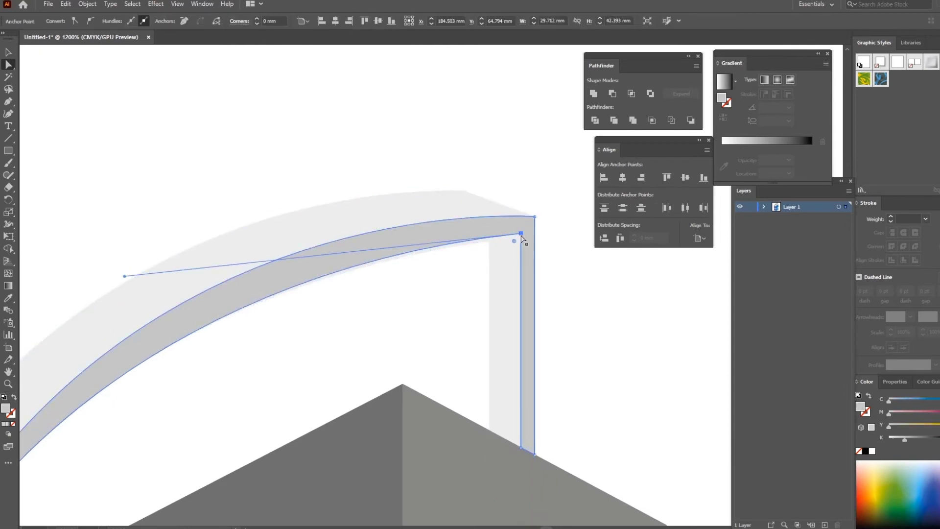
pyautogui.click(537, 231)
pyautogui.click(535, 215)
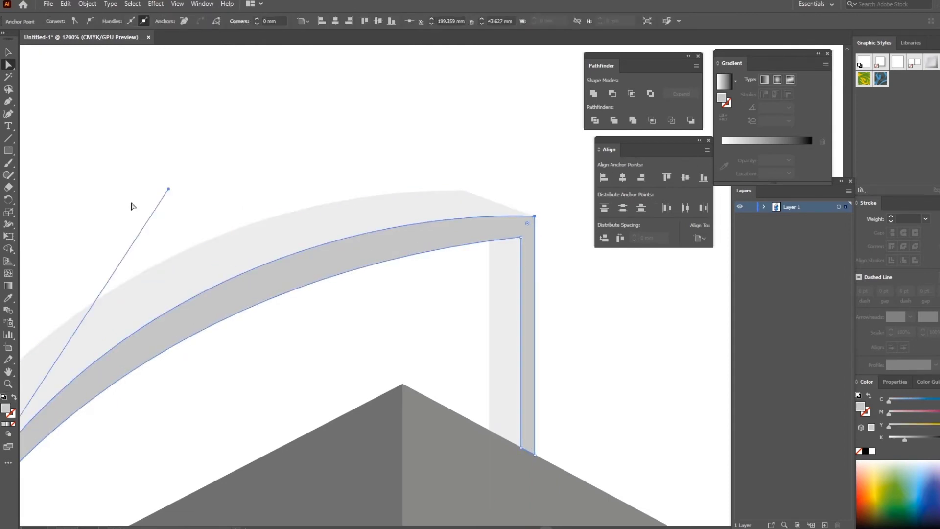
pyautogui.hotkey('ctrl', '-')
pyautogui.hotkey('ctrl', '-')
pyautogui.moveTo(248, 272); pyautogui.dragTo(237, 298)
pyautogui.click(494, 328)
pyautogui.moveTo(455, 410); pyautogui.dragTo(512, 212)
# Draw a rectangle 297 mm wide covering the whole artboard and fill it with a blue swatch
pyautogui.hotkey('ctrl', '-')
pyautogui.hotkey('ctrl', '-')
pyautogui.hotkey('ctrl', '-')
pyautogui.hotkey('ctrl', '-')
pyautogui.hotkey('ctrl', '+')
pyautogui.moveTo(413, 287); pyautogui.dragTo(374, 214)
pyautogui.hotkey('ctrl', '-')
pyautogui.hotkey('ctrl', '-')
pyautogui.click(8, 53)
pyautogui.moveTo(402, 305); pyautogui.dragTo(340, 313)
pyautogui.click(260, 270)
pyautogui.moveTo(134, 165); pyautogui.dragTo(528, 421)
pyautogui.hotkey('ctrl', 'z')
pyautogui.moveTo(90, 149); pyautogui.dragTo(575, 490)
pyautogui.click(61, 21)
pyautogui.click(69, 46)
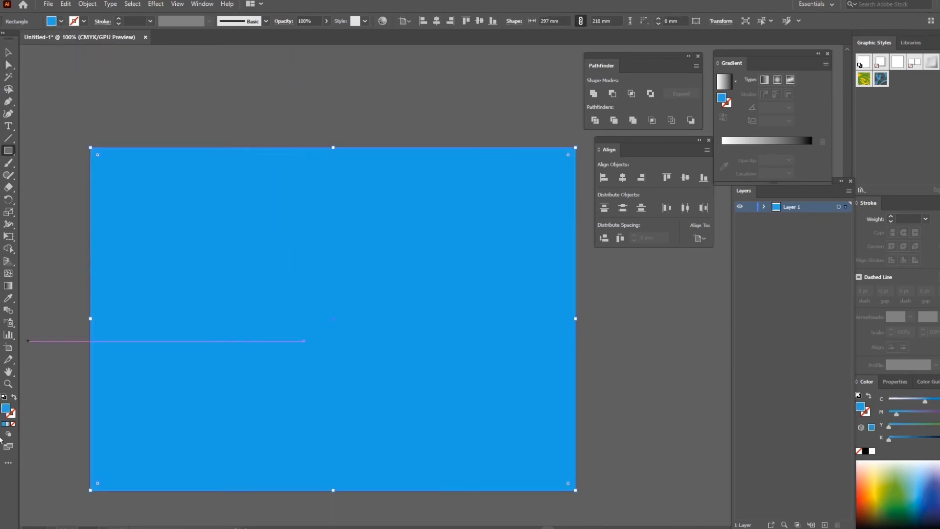
# Change the background rectangle's fill to light blue A3D9EF and send it behind the lettering
pyautogui.doubleClick(5, 407)
pyautogui.click(703, 202)
pyautogui.click(694, 200)
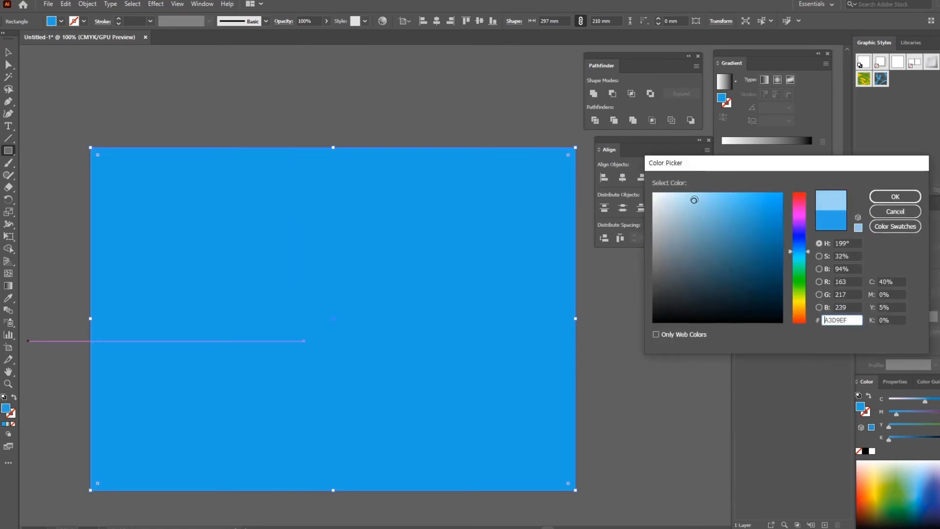
pyautogui.click(902, 194)
pyautogui.hotkey('ctrl', 'shift', '[')
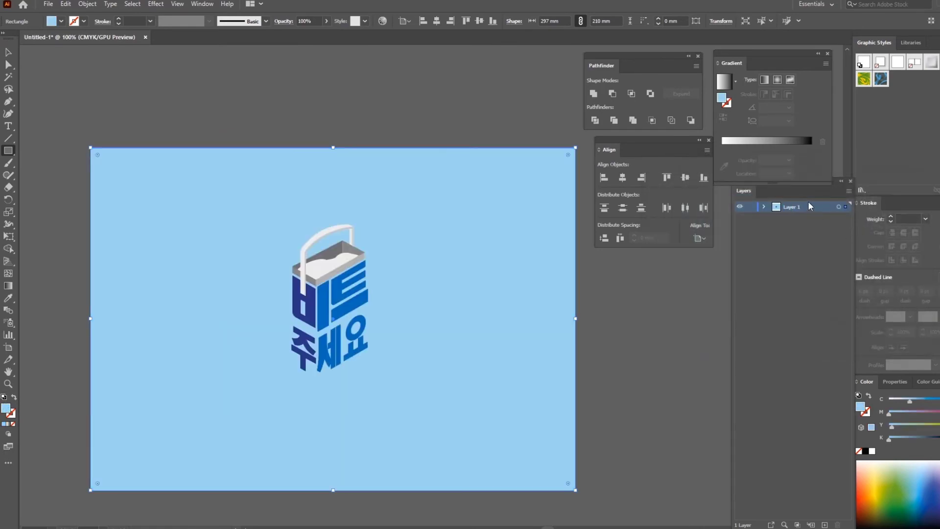
# Move the detergent-box lettering slightly right and down toward the artboard's centre
pyautogui.keyDown('ctrl'); pyautogui.click(133, 94); pyautogui.keyUp('ctrl')
pyautogui.click(9, 53)
pyautogui.moveTo(324, 302); pyautogui.dragTo(338, 319)
pyautogui.click(458, 353)
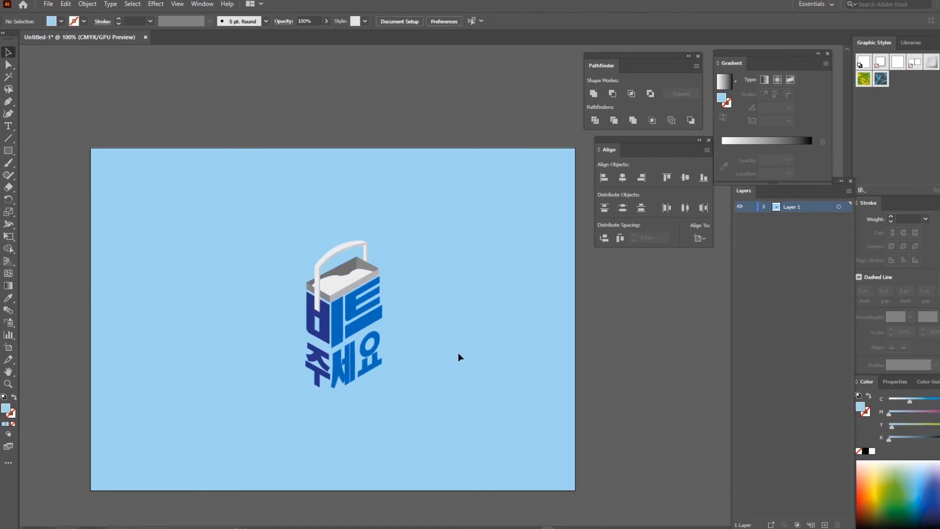
# Ungroup the lettering around the dark blue 주 so the character can be moved separately
pyautogui.hotkey('ctrl', '+')
pyautogui.hotkey('ctrl', '+')
pyautogui.hotkey('ctrl', '+')
pyautogui.moveTo(460, 356); pyautogui.dragTo(611, 194)
pyautogui.moveTo(141, 230); pyautogui.dragTo(268, 395)
pyautogui.hotkey('ctrl', 'shift', 'g')
pyautogui.click(313, 459)
# Nudge the dark blue 주 upward and slightly right to tighten its spacing beneath 비
pyautogui.click(219, 343)
pyautogui.press('Up')
pyautogui.press('Up')
pyautogui.press('Up')
pyautogui.press('Up')
pyautogui.press('Right')
pyautogui.press('Up')
pyautogui.click(460, 309)
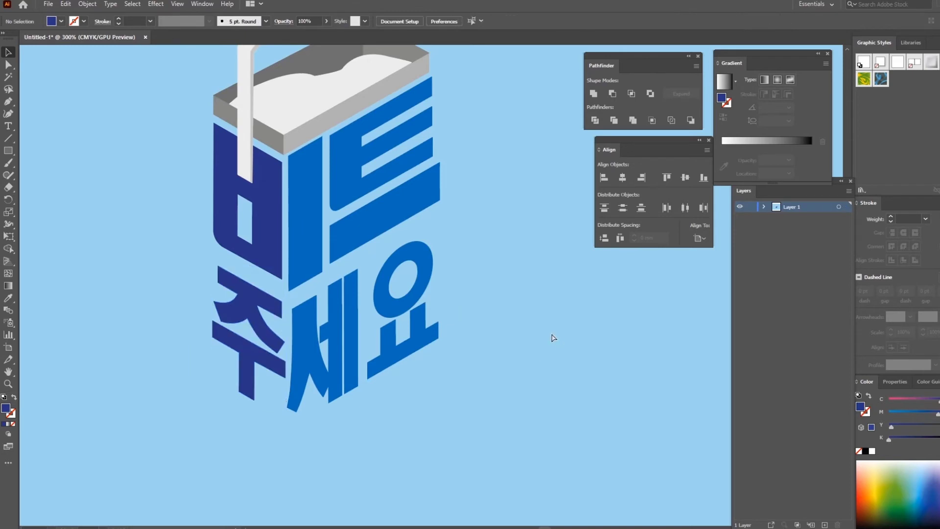
pyautogui.click(249, 314)
pyautogui.press('Down')
pyautogui.click(548, 315)
# Draw a 7.84 mm square above the detergent box and fill it with white
pyautogui.hotkey('ctrl', '-')
pyautogui.hotkey('ctrl', '-')
pyautogui.moveTo(466, 370); pyautogui.dragTo(417, 351)
pyautogui.click(9, 151)
pyautogui.moveTo(214, 134); pyautogui.dragTo(214, 135)
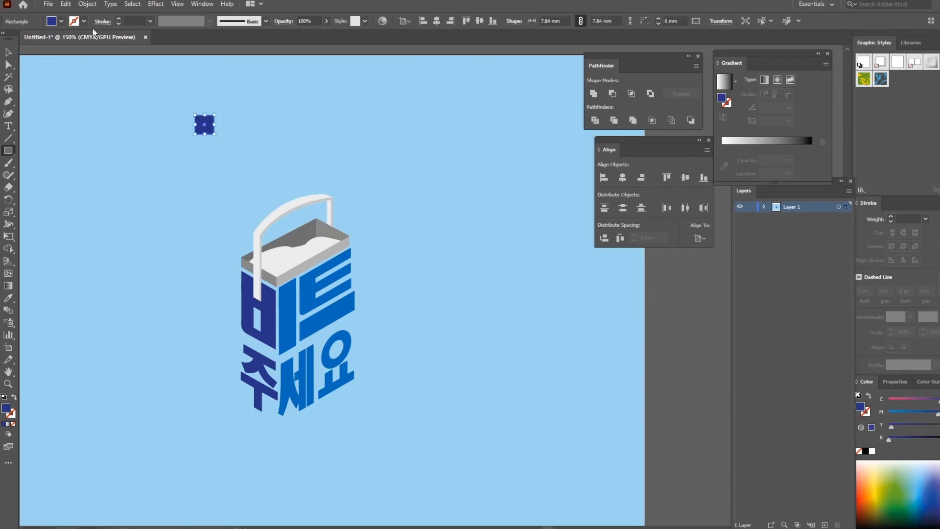
pyautogui.click(61, 22)
pyautogui.click(18, 36)
# Apply the Pucker & Bloat effect to the white square with a pucker amount to form a four-pointed sparkle
pyautogui.click(156, 4)
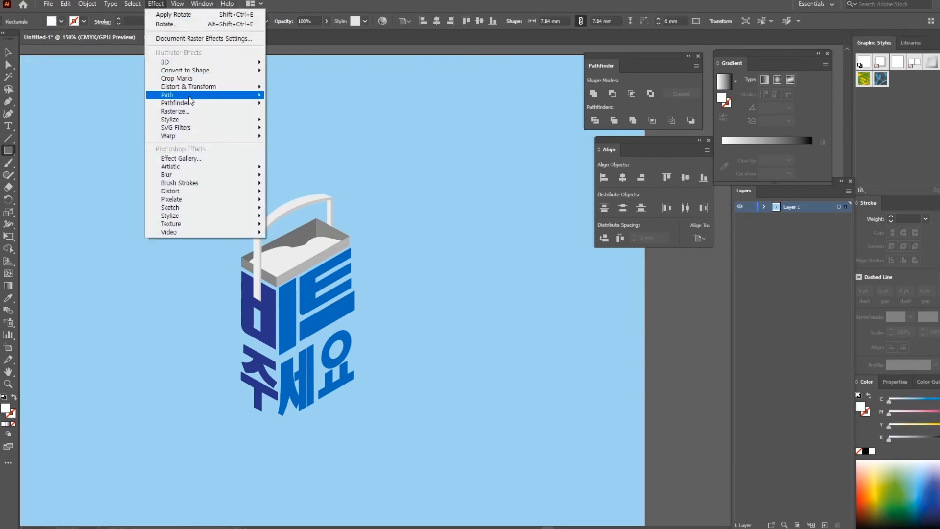
pyautogui.moveTo(193, 86)
pyautogui.click(284, 99)
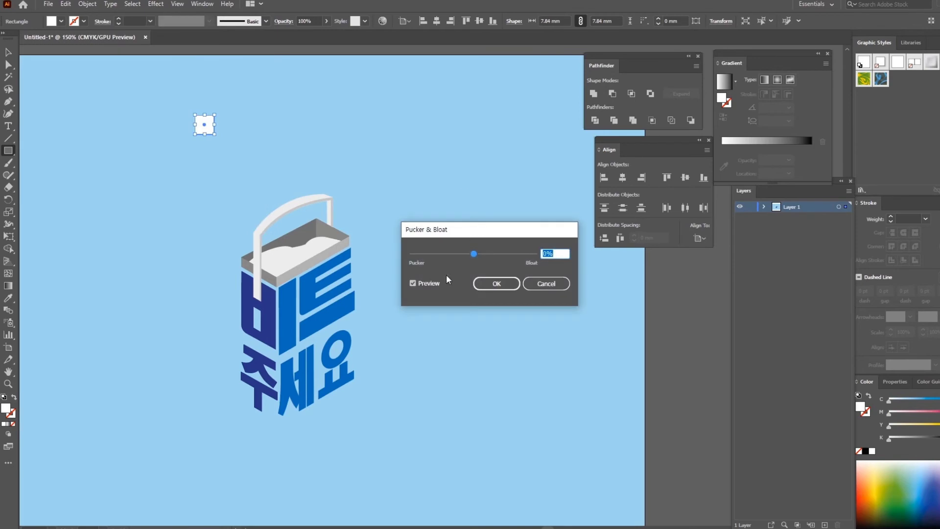
pyautogui.moveTo(495, 256); pyautogui.dragTo(446, 256)
pyautogui.click(496, 283)
# Scale the sparkle down to 3.92 mm and place copies around the handle, including a smaller 1.96 mm one
pyautogui.click(8, 52)
pyautogui.click(234, 135)
pyautogui.moveTo(205, 125); pyautogui.dragTo(361, 171)
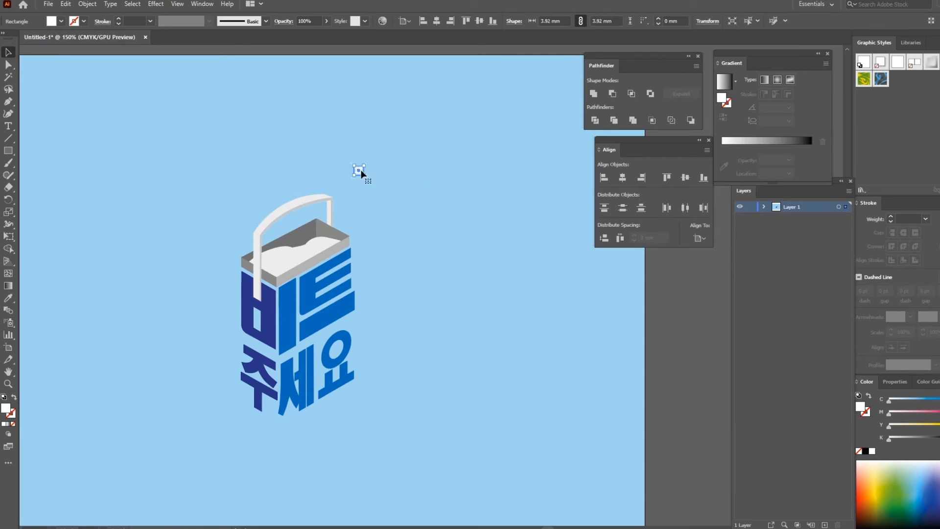
pyautogui.moveTo(366, 206); pyautogui.dragTo(270, 89)
pyautogui.hotkey('ctrl', '+')
pyautogui.hotkey('ctrl', '+')
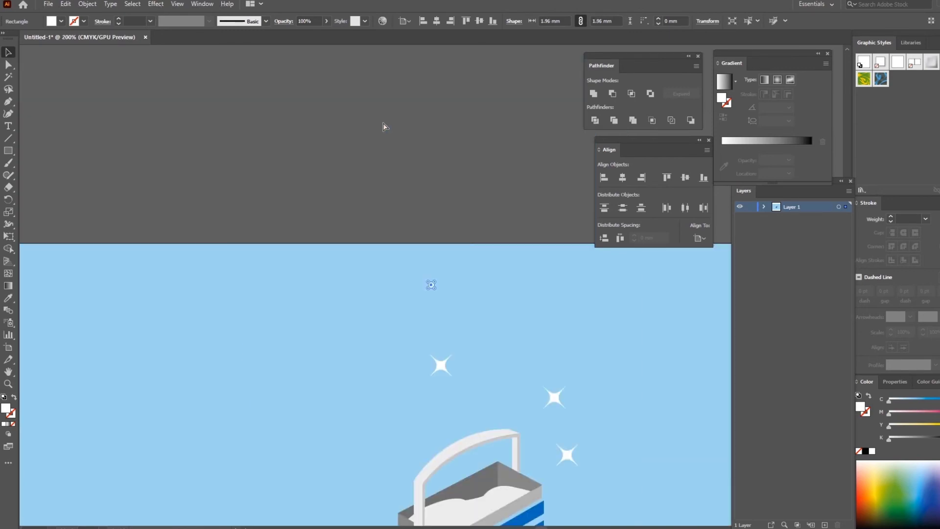
# Place copies of the 1.96 mm sparkle in scattered positions beside the right-hand face of the lettering
pyautogui.moveTo(590, 413); pyautogui.dragTo(349, 230)
pyautogui.moveTo(202, 116); pyautogui.dragTo(467, 517)
pyautogui.moveTo(462, 338); pyautogui.dragTo(446, 109)
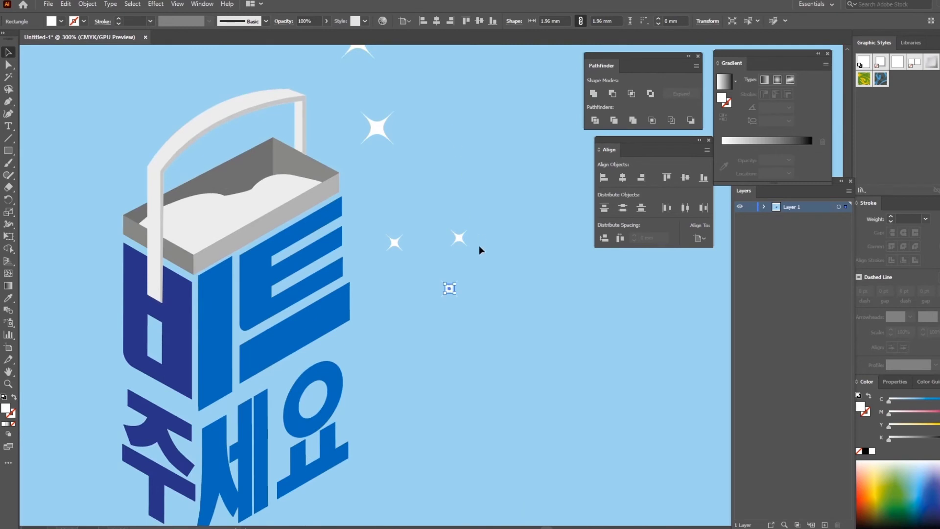
pyautogui.moveTo(450, 290); pyautogui.dragTo(384, 366)
pyautogui.click(585, 365)
# Draw a white measuring-scoop silhouette below the lettering with the Pen tool, with an angular cup and a long round-ended handle
pyautogui.hotkey('ctrl', '-')
pyautogui.hotkey('ctrl', '-')
pyautogui.moveTo(545, 326); pyautogui.dragTo(585, 326)
pyautogui.moveTo(547, 362); pyautogui.dragTo(598, 276)
pyautogui.hotkey('ctrl', '+')
pyautogui.hotkey('ctrl', '+')
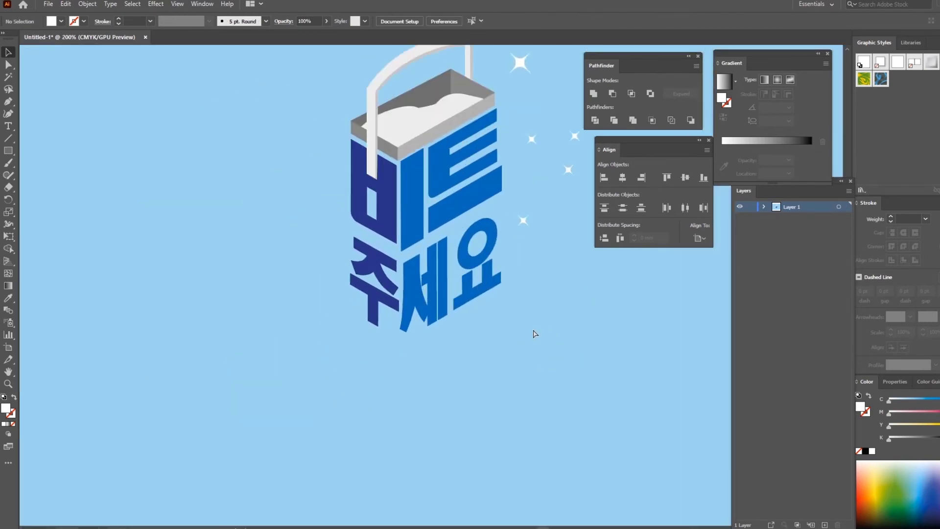
pyautogui.moveTo(451, 392); pyautogui.dragTo(508, 286)
pyautogui.click(8, 101)
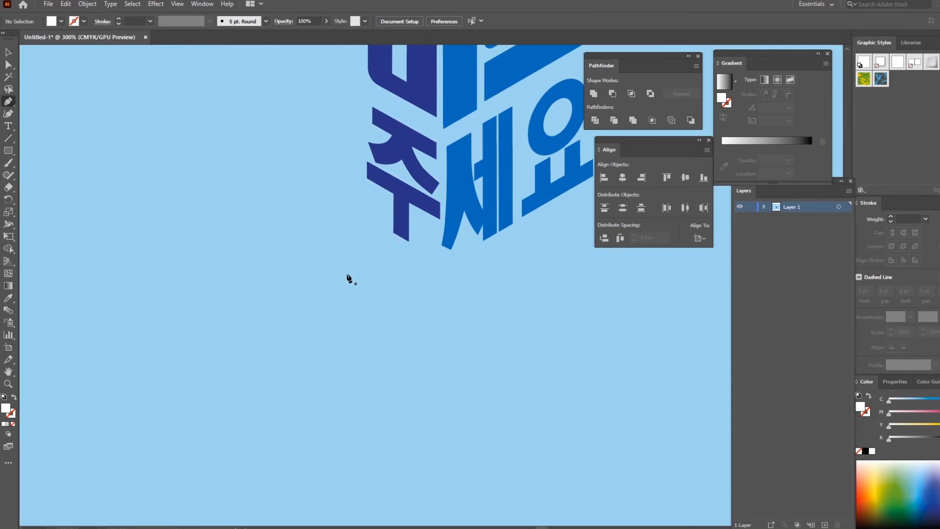
pyautogui.click(341, 259)
pyautogui.click(388, 283)
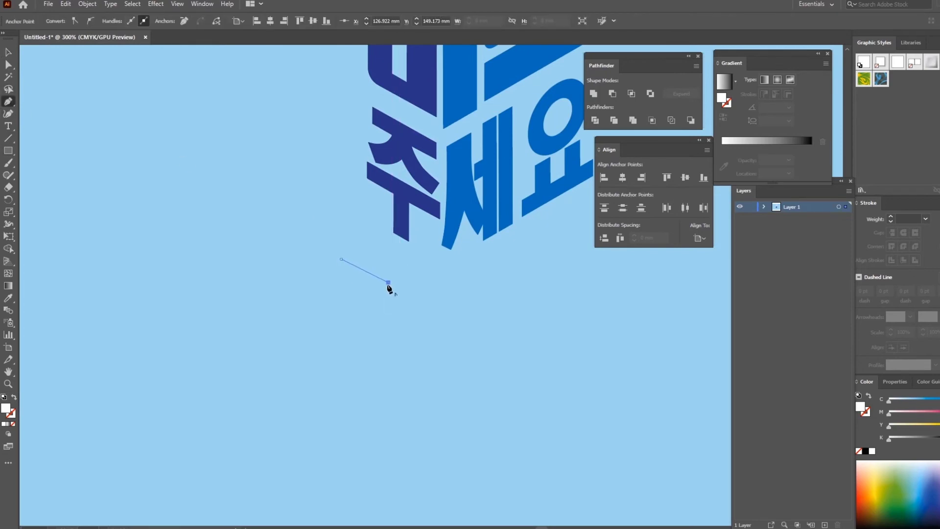
pyautogui.click(374, 333)
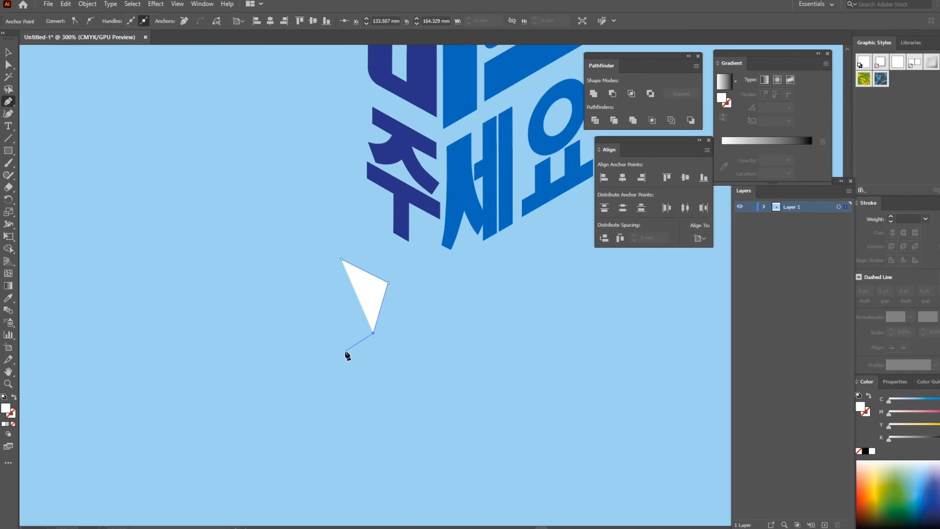
pyautogui.click(346, 351)
pyautogui.click(316, 338)
pyautogui.click(309, 313)
pyautogui.moveTo(203, 369); pyautogui.dragTo(194, 350)
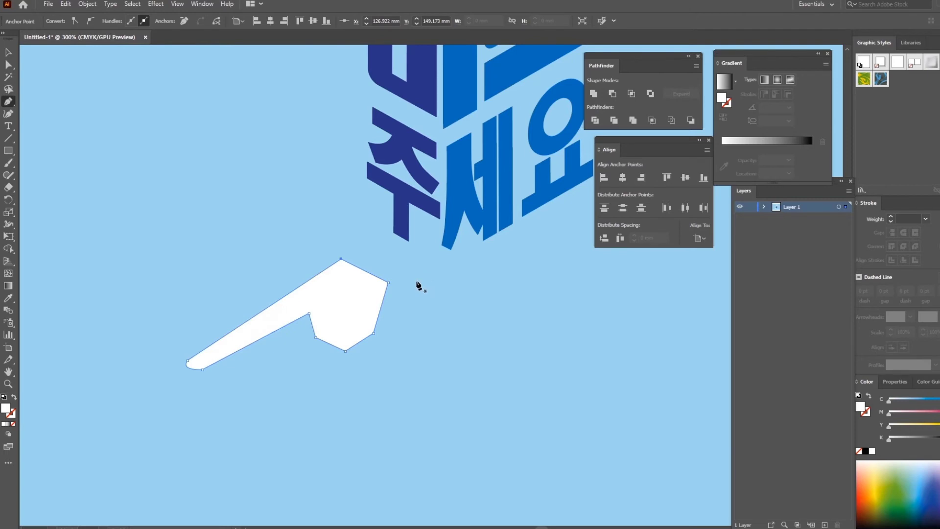
# Trace a closed diamond for the scoop's opening just inside the cup's upper edges with the Pen tool
pyautogui.click(384, 283)
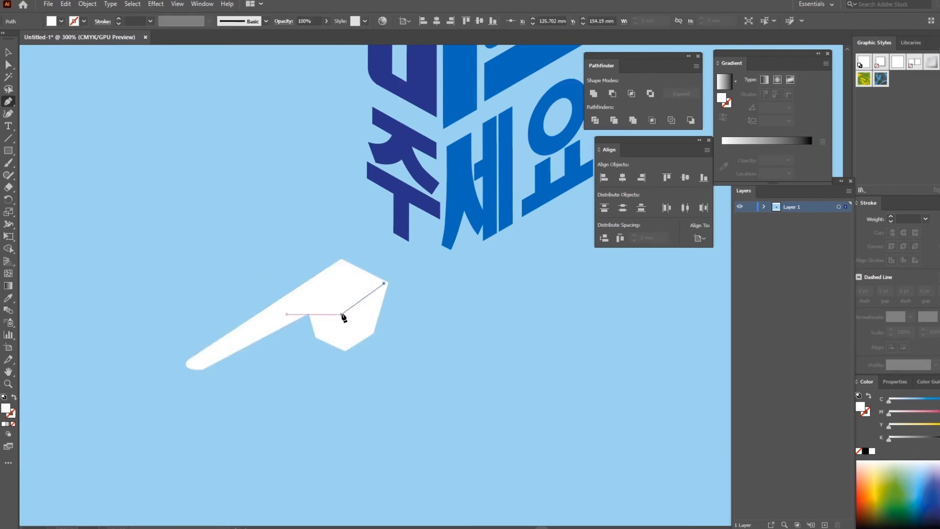
pyautogui.click(341, 309)
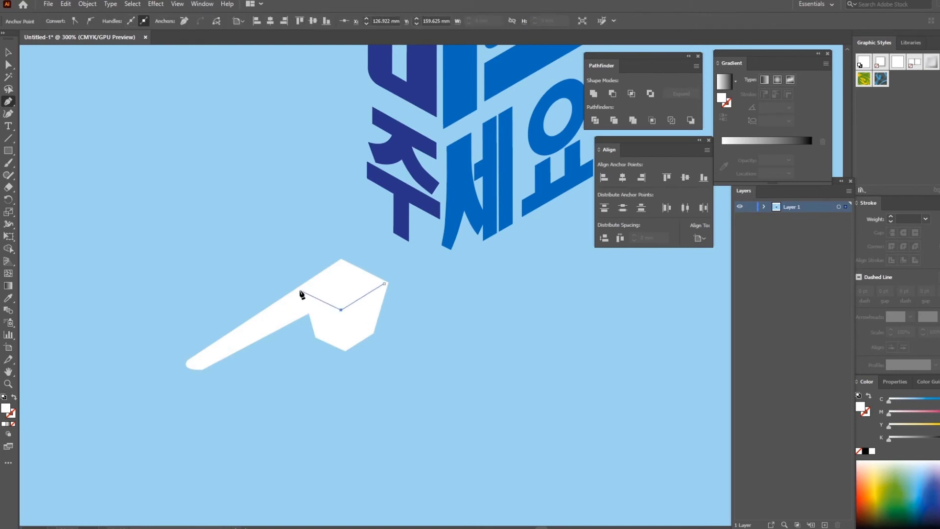
pyautogui.hotkey('ctrl', 'z')
pyautogui.click(341, 263)
pyautogui.click(384, 283)
pyautogui.click(8, 55)
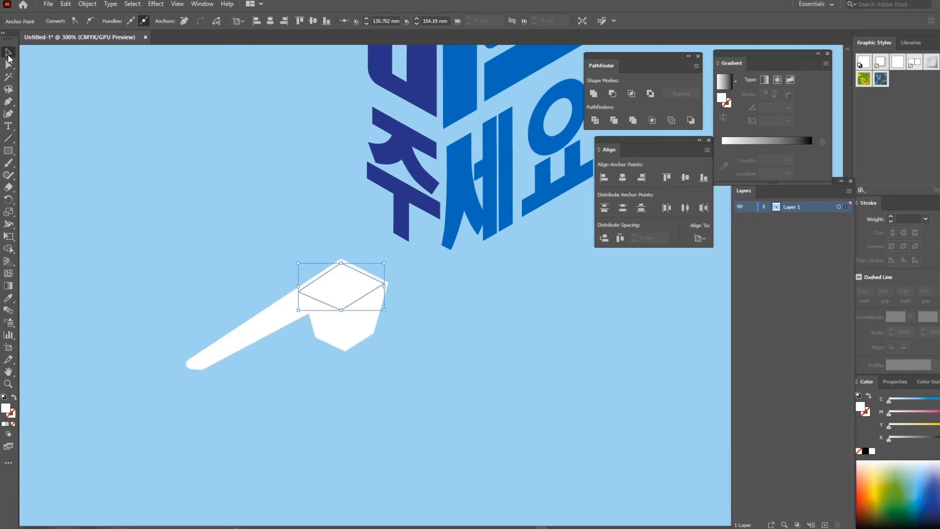
# Fill the scoop's diamond opening with a light gray swatch
pyautogui.click(290, 187)
pyautogui.click(338, 288)
pyautogui.click(62, 21)
pyautogui.click(55, 69)
pyautogui.click(69, 69)
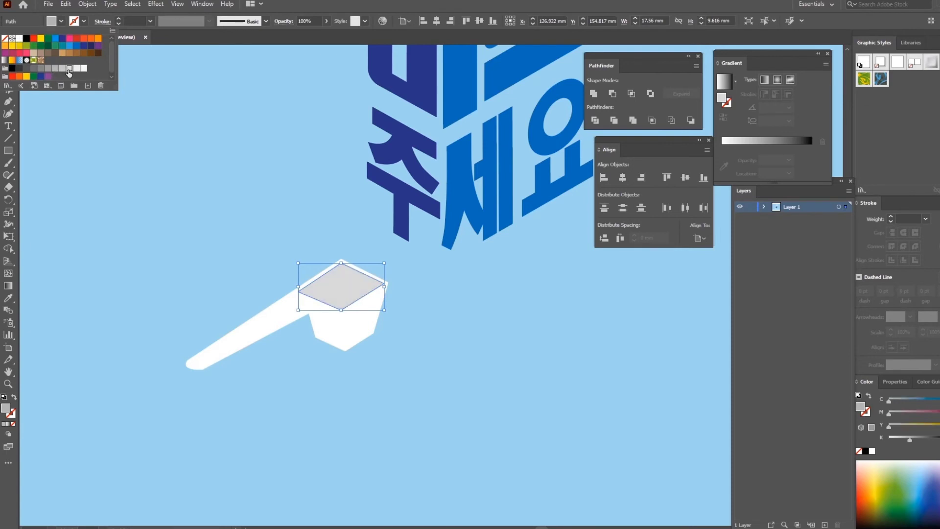
pyautogui.click(245, 215)
# Lower the anchor where the scoop's handle meets the cup and pull the handle's end anchors inward to shorten it
pyautogui.click(278, 315)
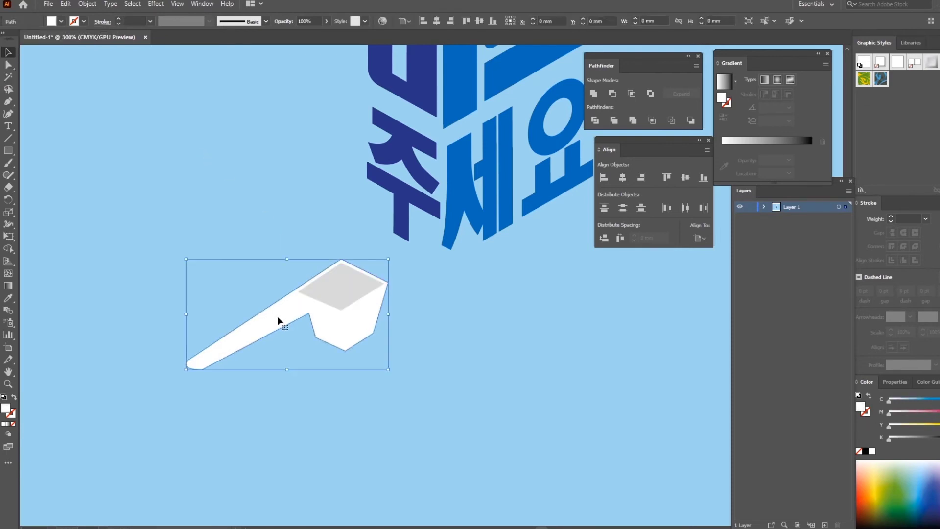
pyautogui.click(8, 65)
pyautogui.moveTo(308, 314); pyautogui.dragTo(312, 324)
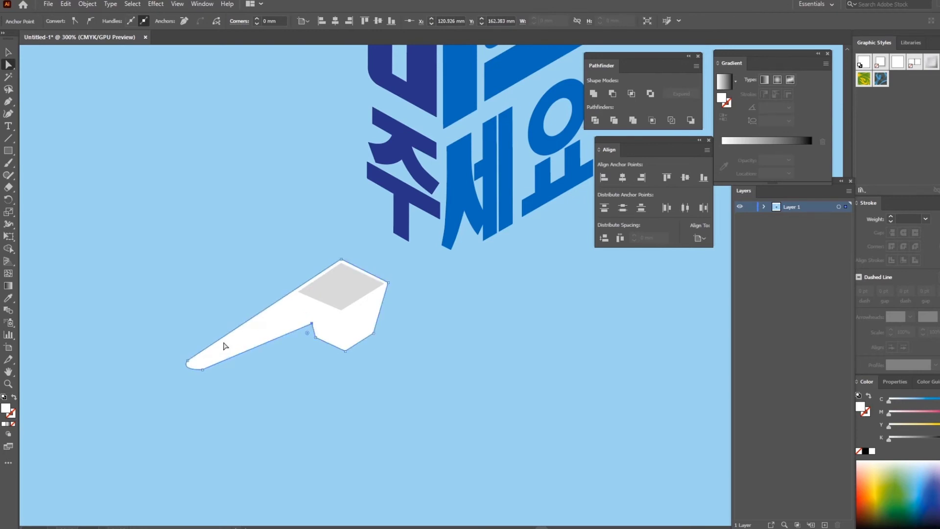
pyautogui.keyDown('shift'); pyautogui.click(203, 370); pyautogui.keyUp('shift')
pyautogui.moveTo(187, 361); pyautogui.dragTo(218, 349)
pyautogui.click(223, 366)
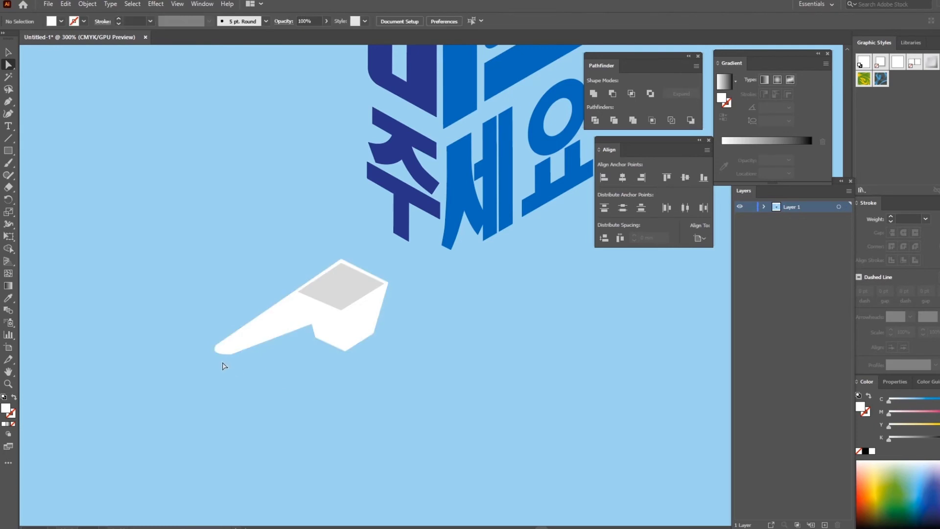
# Trace the cup's left side face beneath the scoop's handle as a separate shape with the Pen tool
pyautogui.press('p')
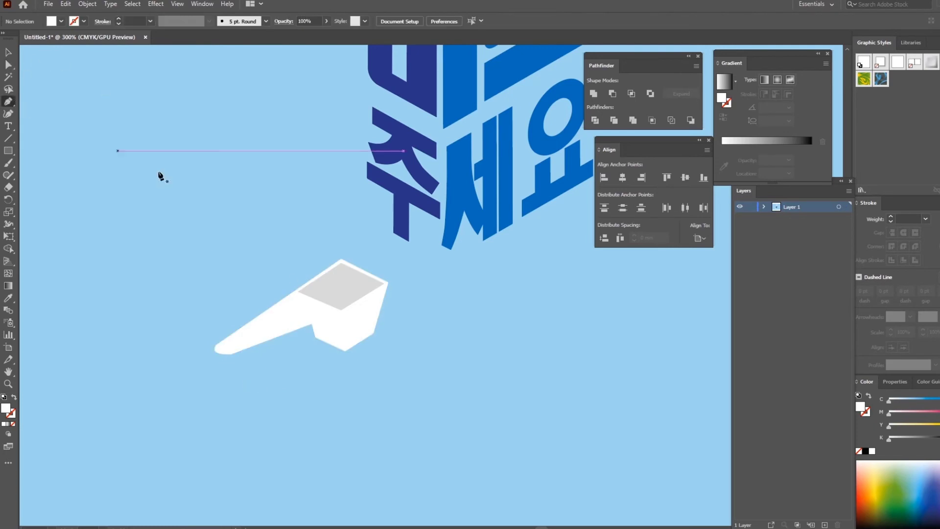
pyautogui.click(311, 323)
pyautogui.click(341, 312)
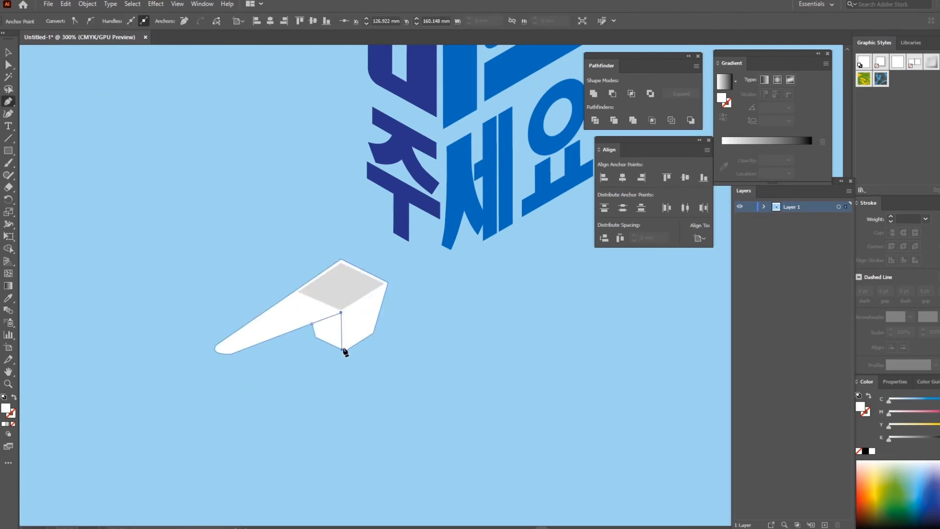
pyautogui.click(341, 349)
pyautogui.click(315, 337)
# Fill the cup's left side face with a light gray swatch for shading
pyautogui.click(8, 53)
pyautogui.click(423, 307)
pyautogui.click(333, 331)
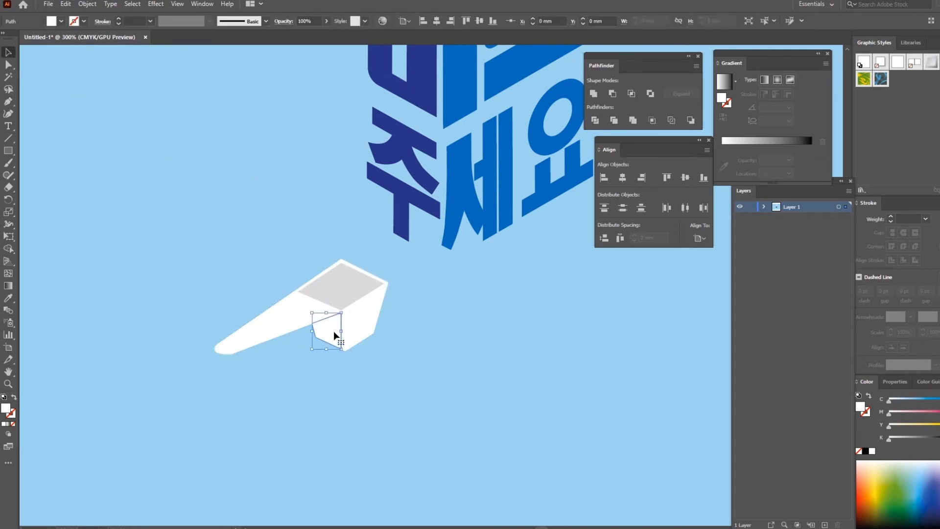
pyautogui.click(62, 21)
pyautogui.click(70, 68)
pyautogui.click(410, 294)
# Draw a bumpy powder heap about 16 by 11 mm over the scoop's opening with the Pen tool
pyautogui.moveTo(485, 354); pyautogui.dragTo(459, 398)
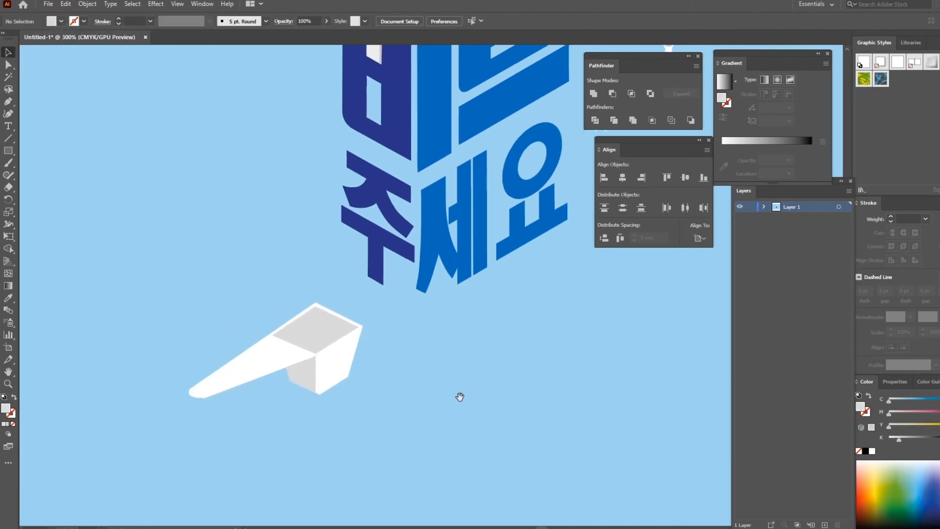
pyautogui.moveTo(448, 359); pyautogui.dragTo(457, 337)
pyautogui.click(9, 102)
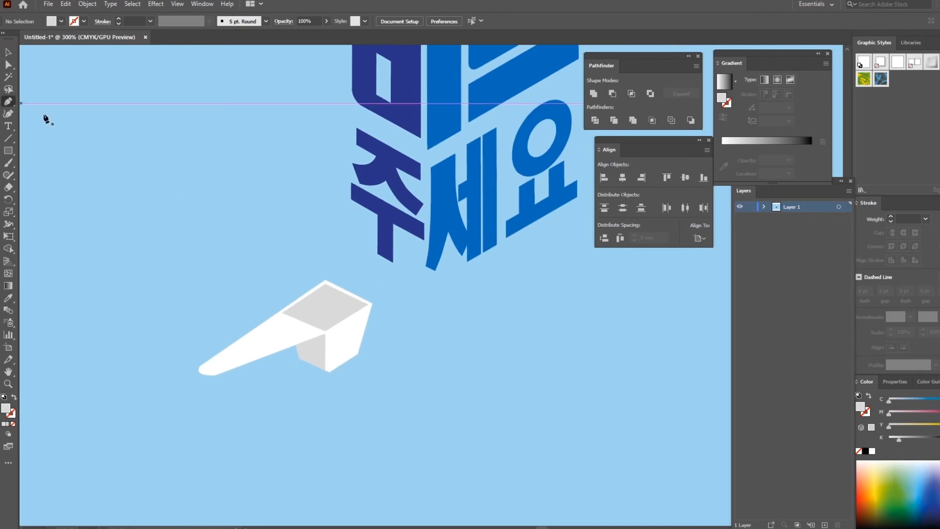
pyautogui.click(290, 316)
pyautogui.hotkey('ctrl', 'z')
pyautogui.click(290, 315)
pyautogui.moveTo(288, 297); pyautogui.dragTo(317, 285)
pyautogui.click(289, 297)
pyautogui.click(307, 283)
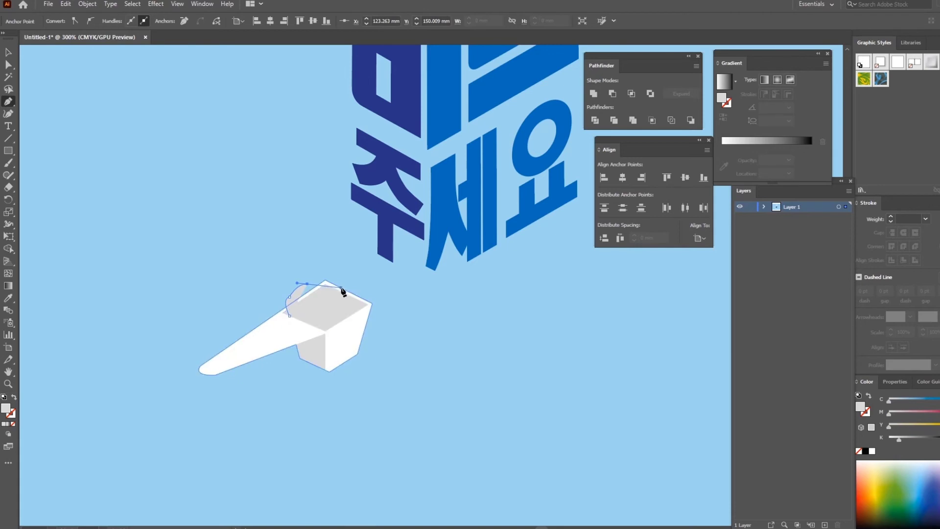
pyautogui.moveTo(338, 294); pyautogui.dragTo(358, 310)
pyautogui.hotkey('ctrl', 'z')
pyautogui.click(361, 293)
pyautogui.click(326, 331)
pyautogui.click(9, 52)
# Fill the scoop's powder heap with a very light gray swatch
pyautogui.click(299, 290)
pyautogui.click(61, 21)
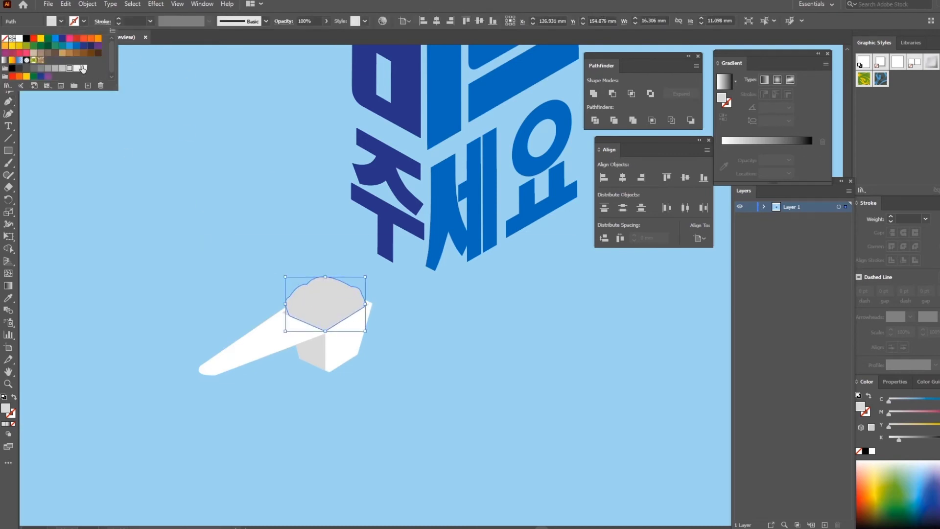
pyautogui.click(85, 68)
pyautogui.click(77, 69)
pyautogui.click(226, 159)
pyautogui.click(493, 345)
# Trace the box's two front faces below the rim as one closed Pen shape about 47 by 74 mm around the lettering
pyautogui.moveTo(561, 318); pyautogui.dragTo(444, 400)
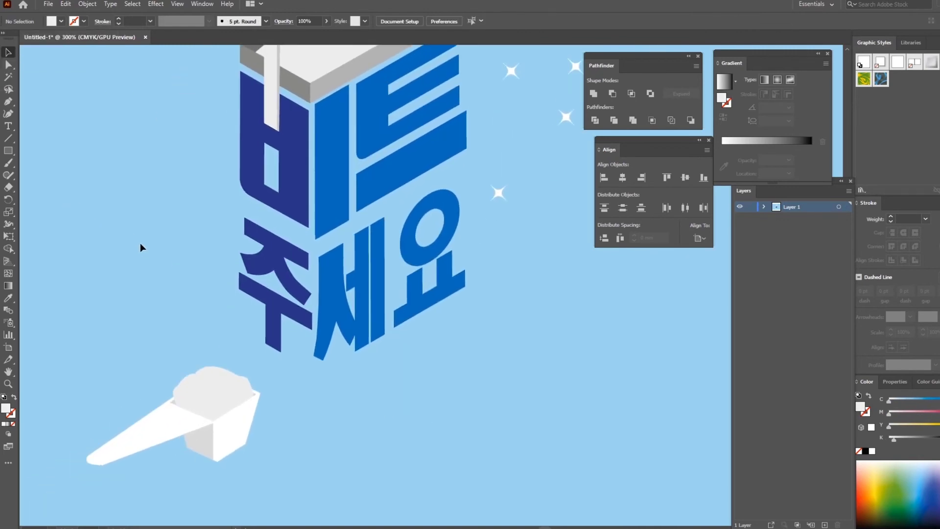
pyautogui.hotkey('ctrl', '-')
pyautogui.hotkey('ctrl', '-')
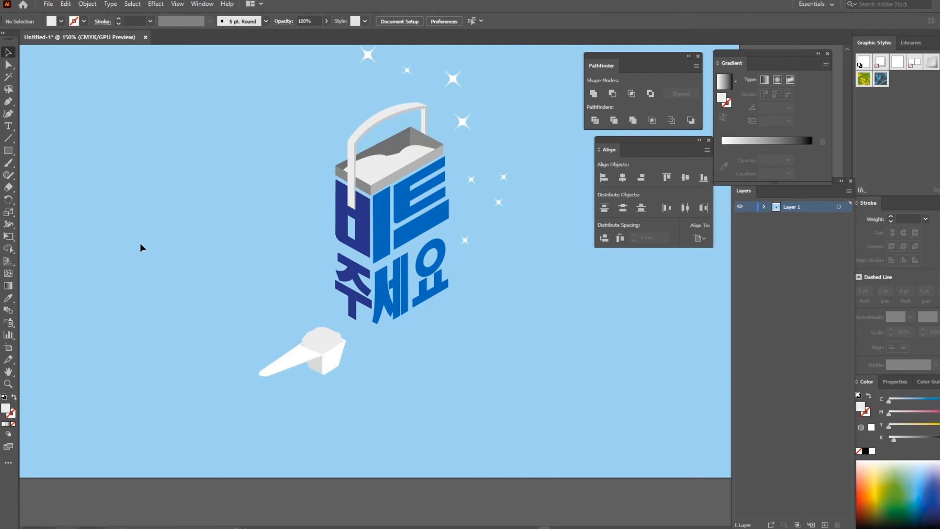
pyautogui.press('p')
pyautogui.click(334, 312)
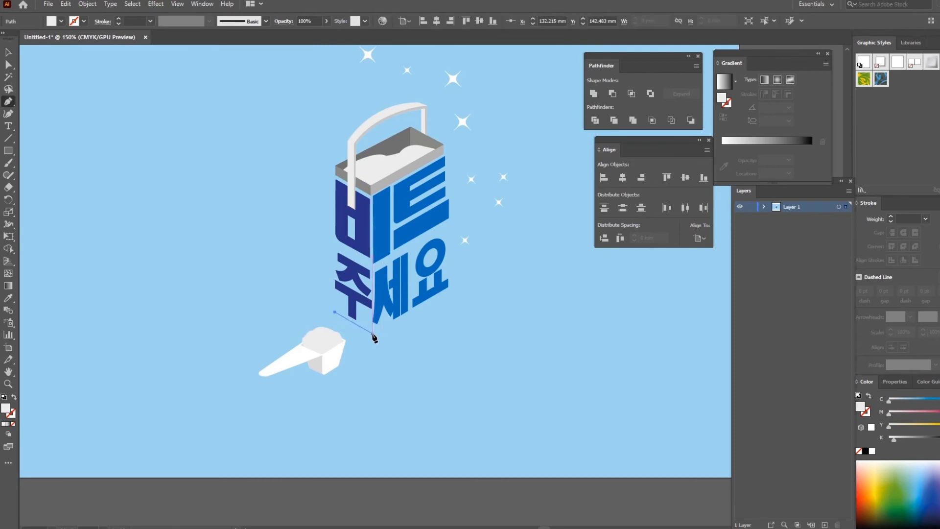
pyautogui.click(372, 334)
pyautogui.click(448, 290)
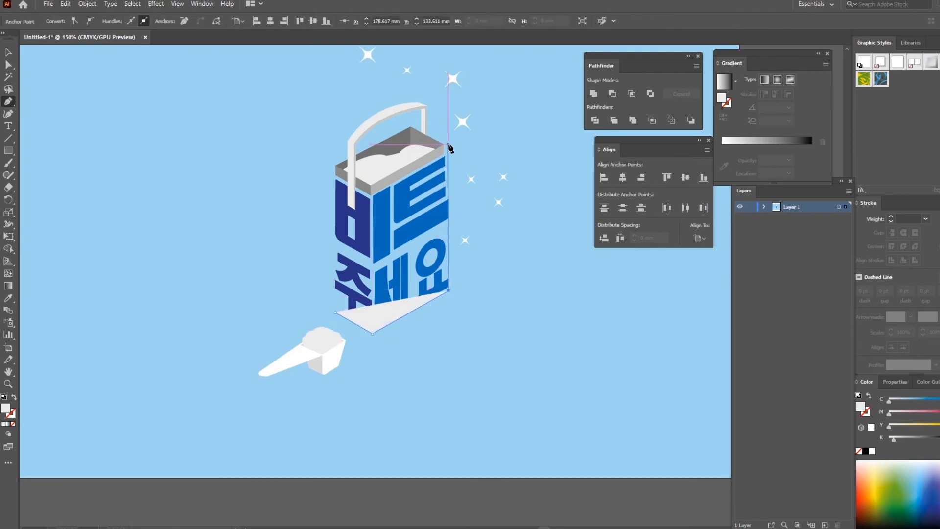
pyautogui.click(449, 153)
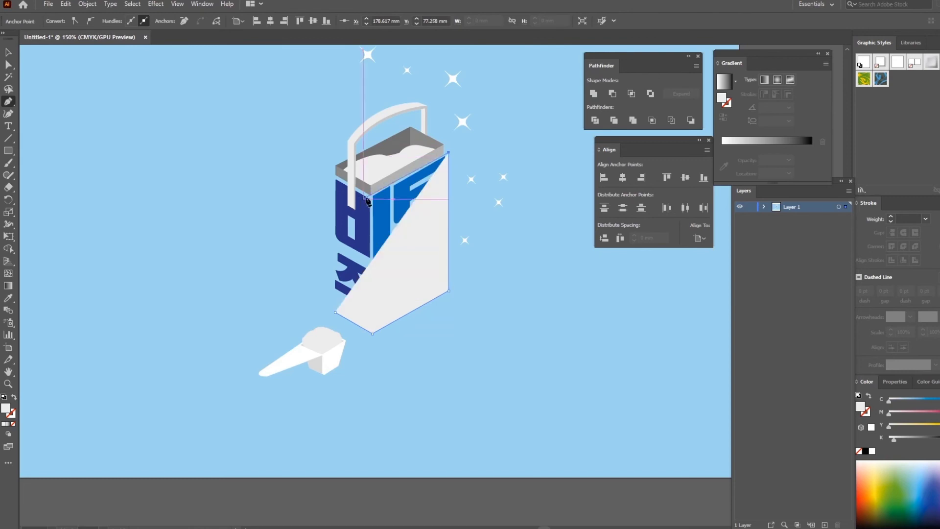
pyautogui.click(370, 198)
pyautogui.hotkey('ctrl', 'z')
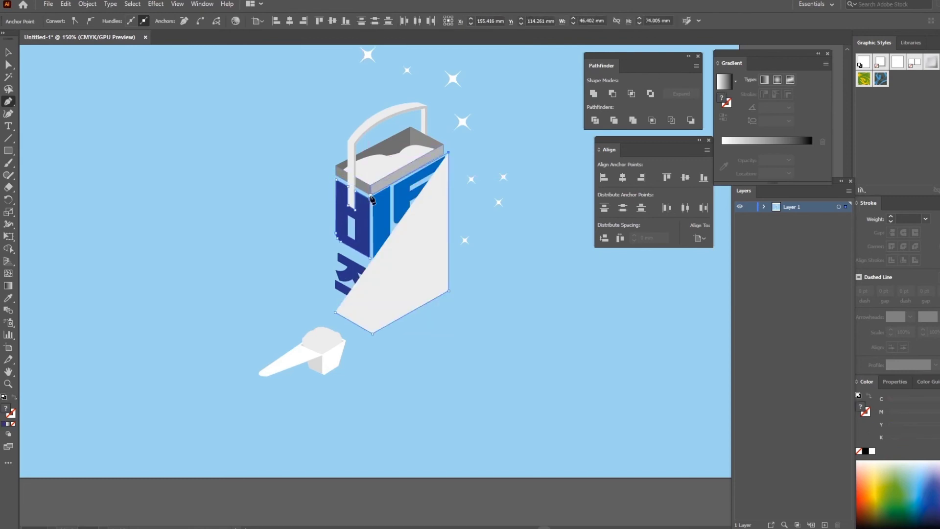
pyautogui.click(371, 197)
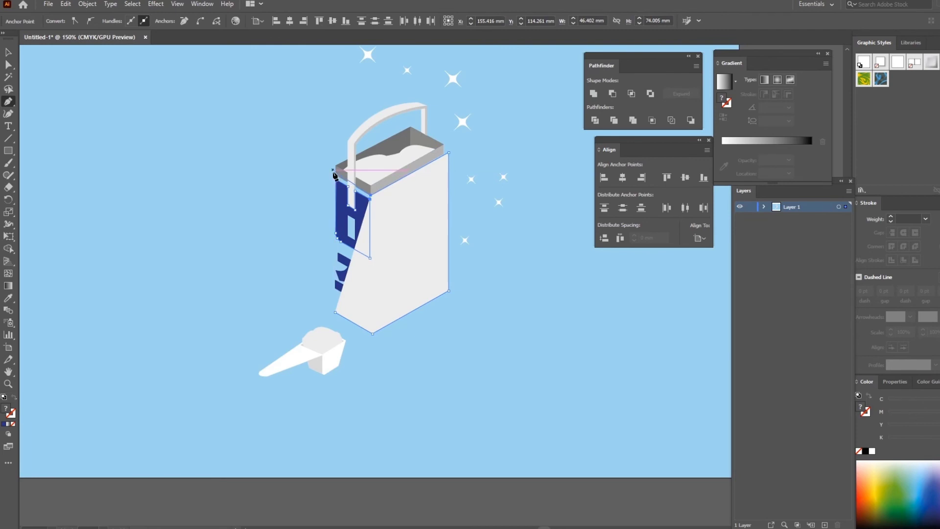
pyautogui.click(333, 176)
# Arrange the light gray box body behind the lettering but in front of the blue background
pyautogui.press('v')
pyautogui.click(621, 397)
pyautogui.click(422, 274)
pyautogui.hotkey('ctrl', 'shift', '[')
pyautogui.hotkey('ctrl', ']')
# Align the box body's upper and lower left corner anchors with the left edge of the rim
pyautogui.hotkey('ctrl', '=')
pyautogui.hotkey('ctrl', '=')
pyautogui.moveTo(551, 379); pyautogui.dragTo(495, 349)
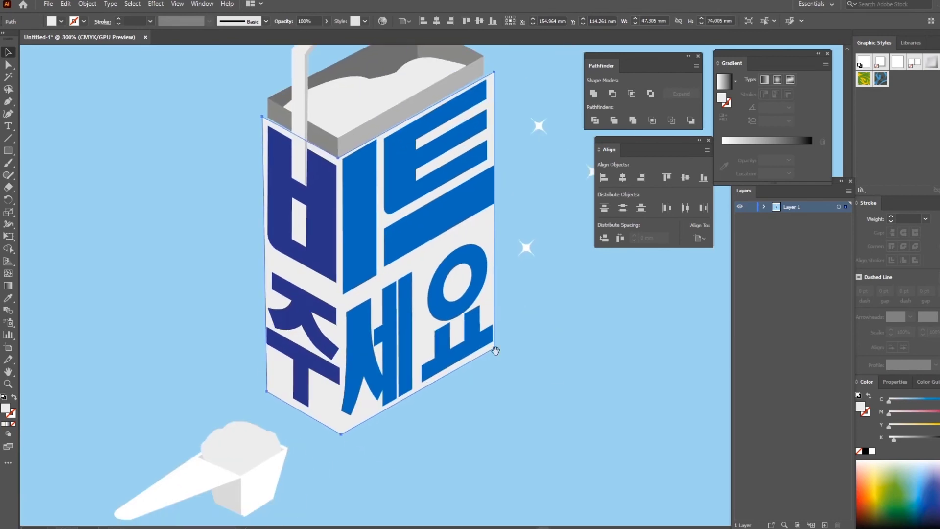
pyautogui.click(496, 351)
pyautogui.click(7, 66)
pyautogui.click(263, 118)
pyautogui.moveTo(263, 117); pyautogui.dragTo(267, 117)
pyautogui.click(267, 391)
pyautogui.moveTo(267, 392); pyautogui.dragTo(267, 393)
pyautogui.click(526, 377)
# Pull the box body's upper and lower right corner anchors inward to line up with the rim's right edge
pyautogui.click(494, 73)
pyautogui.moveTo(494, 73); pyautogui.dragTo(483, 76)
pyautogui.click(508, 82)
pyautogui.click(494, 348)
pyautogui.moveTo(494, 348); pyautogui.dragTo(483, 355)
pyautogui.click(500, 162)
pyautogui.click(480, 187)
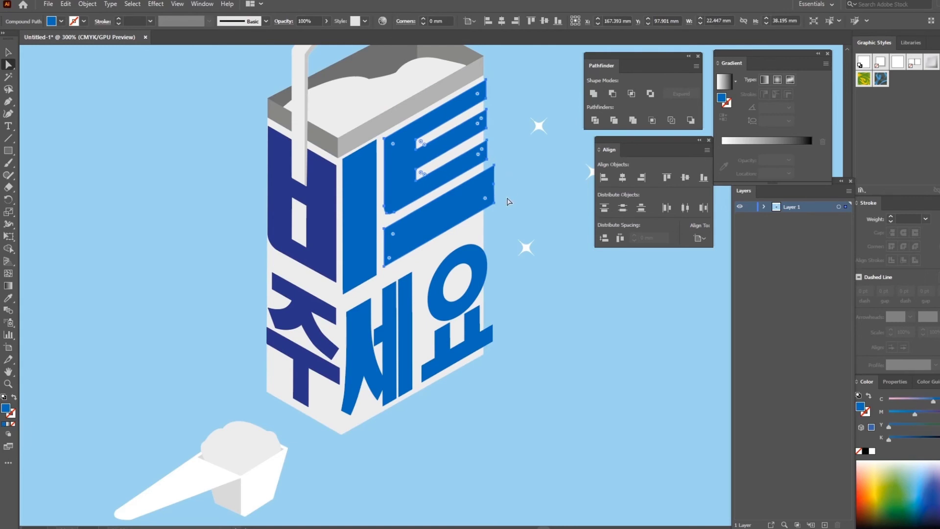
pyautogui.moveTo(504, 220); pyautogui.dragTo(485, 71)
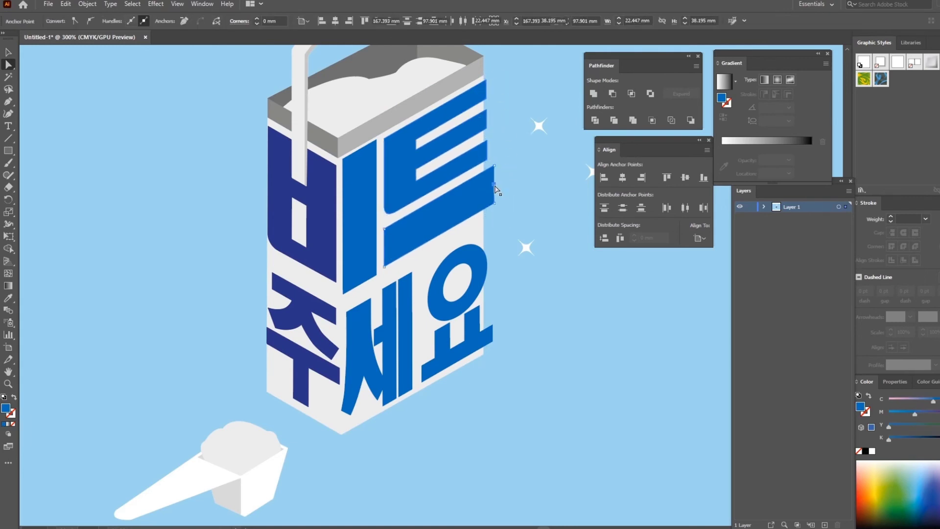
pyautogui.click(510, 189)
pyautogui.hotkey('ctrl', 'z')
pyautogui.click(503, 211)
# Align the box body's lower right corner with the rim and pull the right ends of 트's strokes inside the box edge
pyautogui.click(492, 347)
pyautogui.moveTo(494, 348); pyautogui.dragTo(483, 353)
pyautogui.click(516, 285)
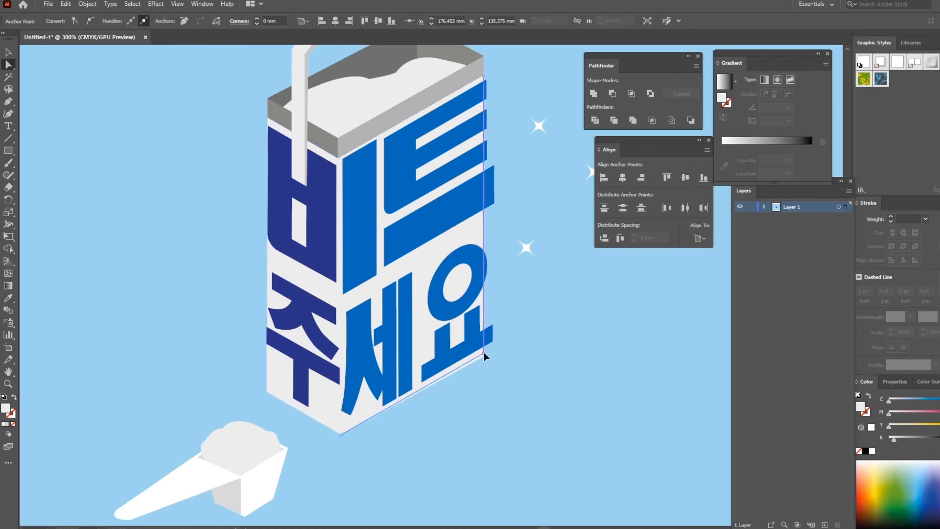
pyautogui.click(504, 230)
pyautogui.moveTo(508, 214); pyautogui.dragTo(484, 73)
pyautogui.moveTo(495, 180); pyautogui.dragTo(482, 190)
pyautogui.click(518, 202)
# Ungroup the blue lettering and shift 요 slightly left so its circle sits inside the box's right edge
pyautogui.press('v')
pyautogui.click(468, 291)
pyautogui.hotkey('ctrl', 'shift', 'g')
pyautogui.click(535, 332)
pyautogui.moveTo(473, 328); pyautogui.dragTo(466, 331)
pyautogui.press('Right')
pyautogui.press('Up')
pyautogui.press('Up')
pyautogui.press('Down')
pyautogui.click(536, 339)
# Move the right end anchors of 요's horizontal bar so the bar ends at the box's right edge
pyautogui.click(9, 65)
pyautogui.click(487, 326)
pyautogui.moveTo(487, 327); pyautogui.dragTo(484, 344)
pyautogui.click(538, 330)
pyautogui.click(9, 52)
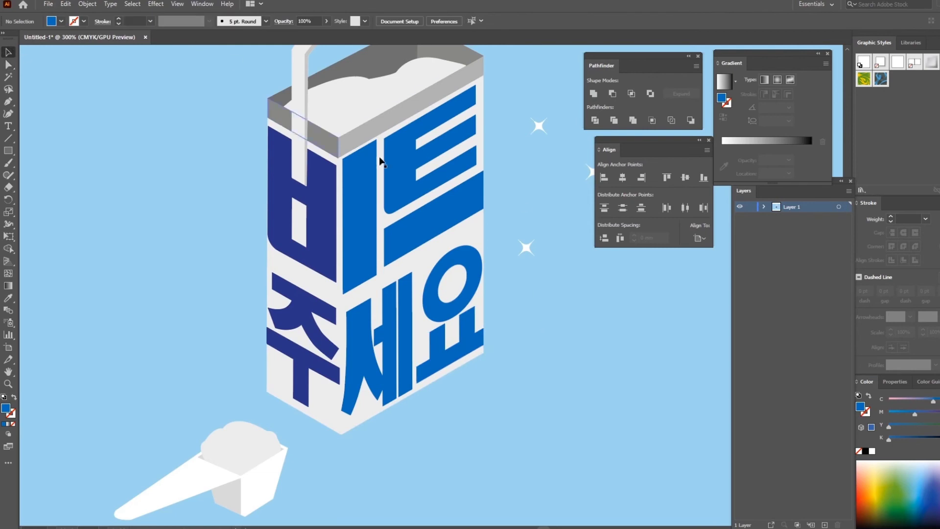
# Draw a four-sided ground shadow about 73 by 42 mm from the box's bottom corners toward the left with the Pen tool
pyautogui.hotkey('ctrl', '-')
pyautogui.hotkey('ctrl', '-')
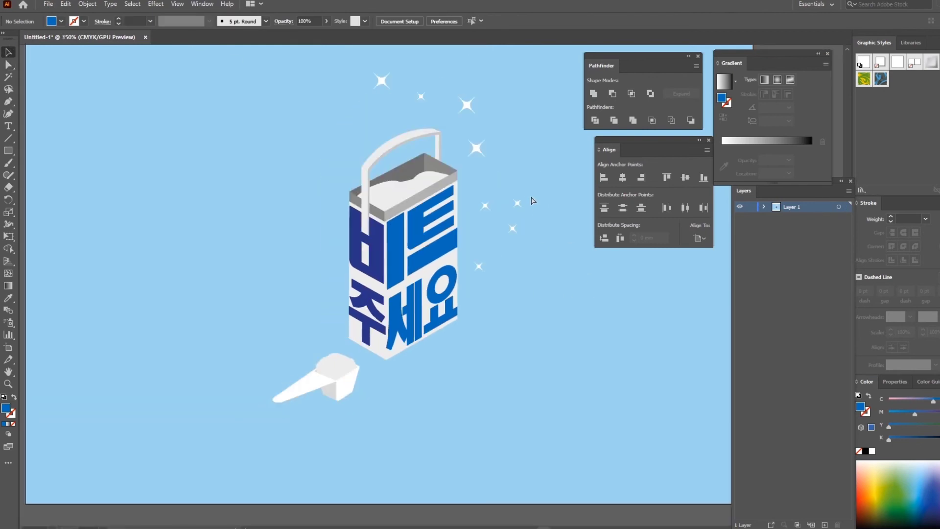
pyautogui.click(9, 101)
pyautogui.click(386, 360)
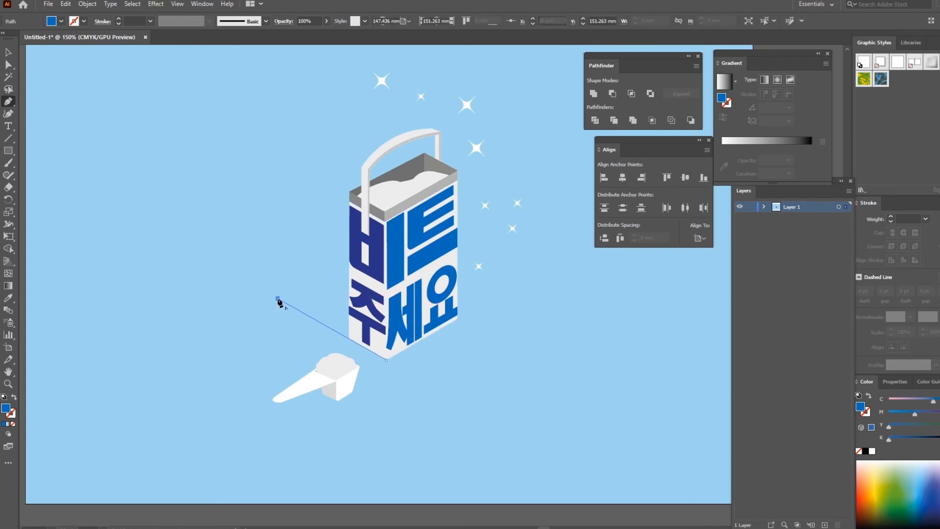
pyautogui.click(278, 297)
pyautogui.click(363, 258)
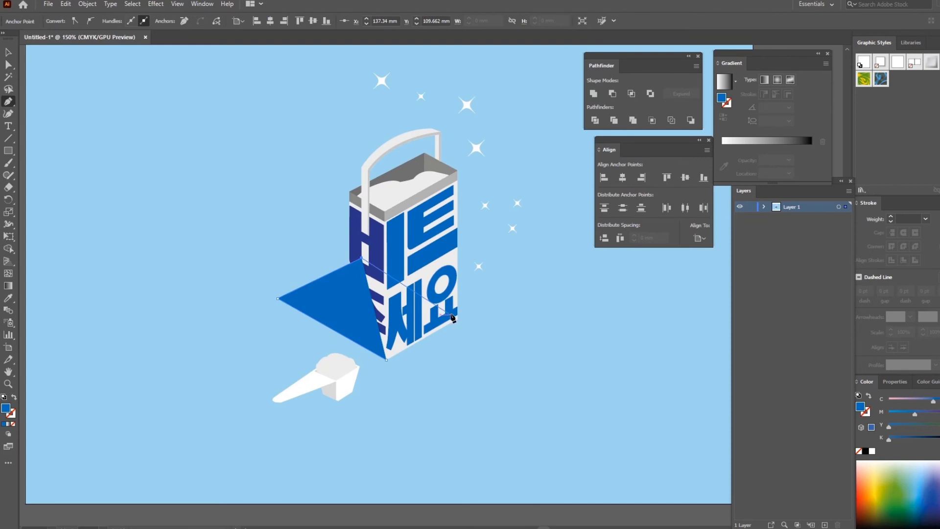
pyautogui.click(457, 318)
pyautogui.click(9, 54)
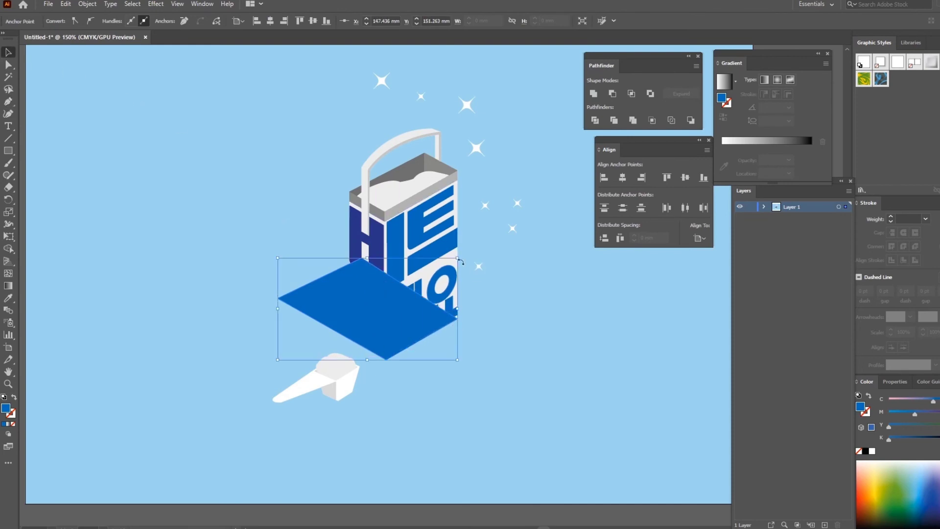
# Arrange the shadow behind the box but above the background and fill it with a light gray swatch
pyautogui.hotkey('ctrl', 'shift', '[')
pyautogui.hotkey('ctrl', ']')
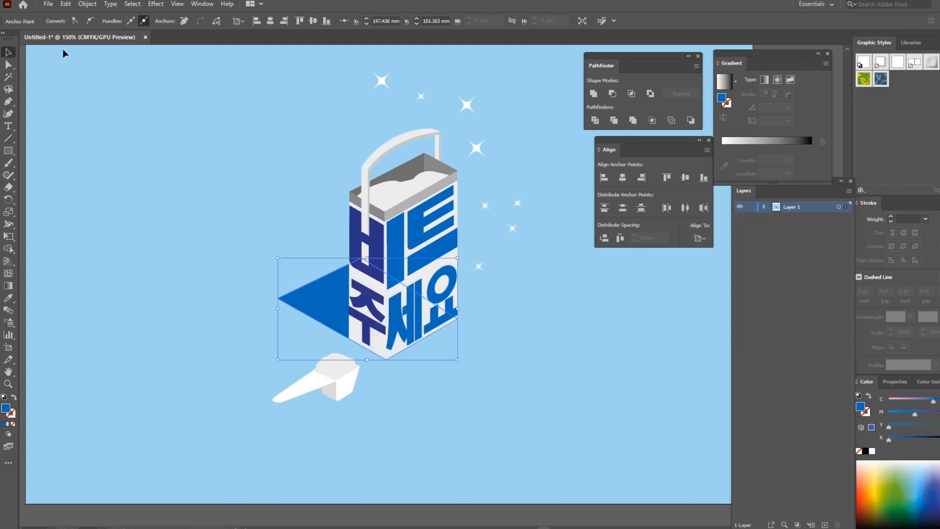
pyautogui.click(126, 155)
pyautogui.click(318, 299)
pyautogui.click(61, 21)
pyautogui.click(70, 70)
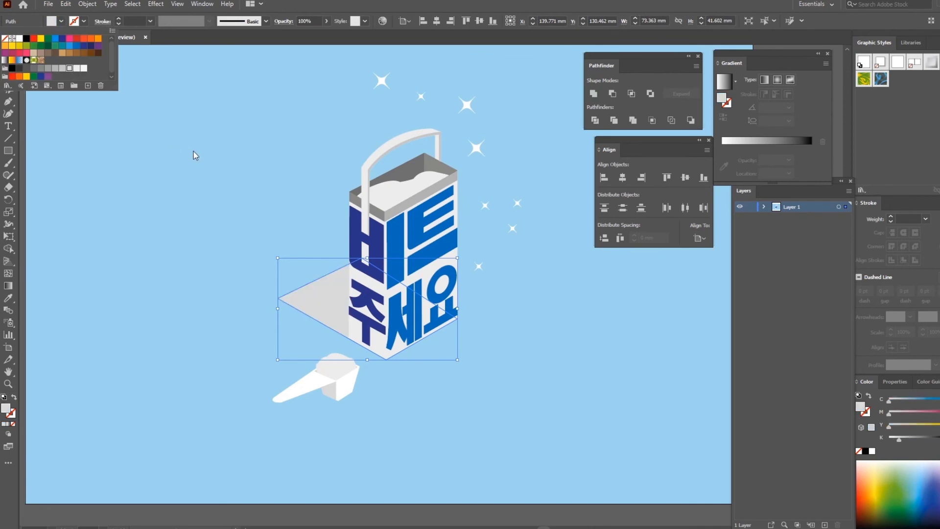
pyautogui.click(186, 151)
pyautogui.click(186, 152)
pyautogui.click(320, 297)
# Set the box shadow's blending mode to Multiply
pyautogui.click(153, 7)
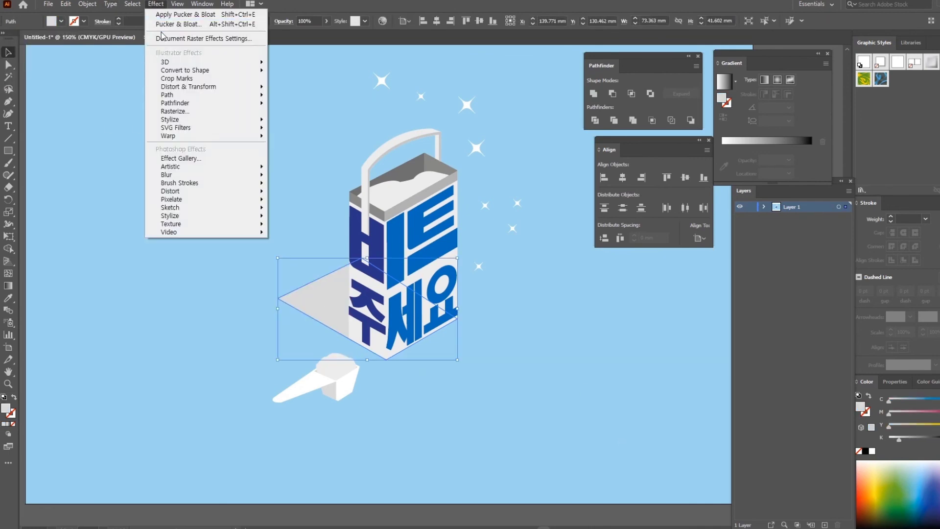
pyautogui.moveTo(202, 4)
pyautogui.click(249, 464)
pyautogui.click(627, 82)
pyautogui.click(615, 116)
pyautogui.click(548, 366)
# Duplicate the box shadow, shrink the copy and place it behind the scoop's cup
pyautogui.click(317, 307)
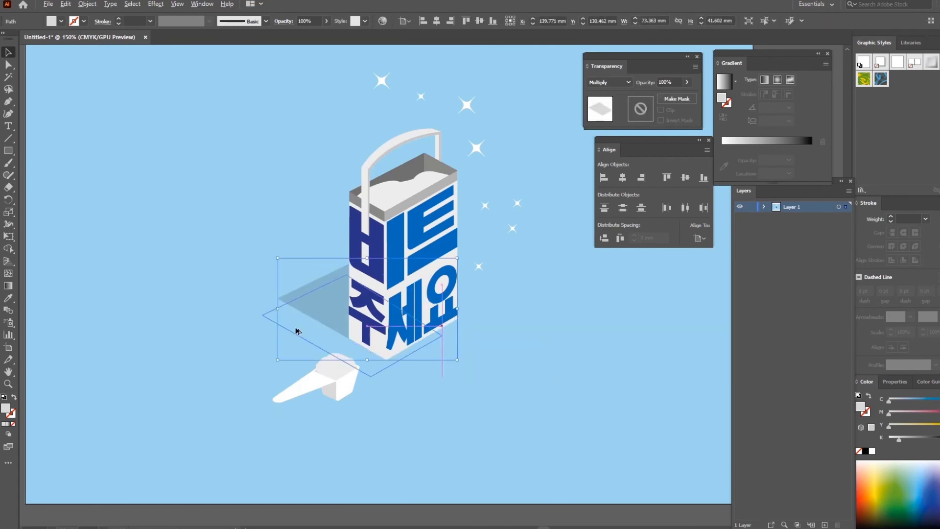
pyautogui.moveTo(317, 306); pyautogui.dragTo(256, 357)
pyautogui.moveTo(395, 410); pyautogui.dragTo(253, 328)
pyautogui.moveTo(237, 324); pyautogui.dragTo(297, 373)
pyautogui.click(324, 382)
pyautogui.click(439, 403)
# Move the box shadow's upper anchor slightly down and left to reshape the shadow
pyautogui.click(327, 320)
pyautogui.click(9, 65)
pyautogui.click(361, 258)
pyautogui.moveTo(361, 259); pyautogui.dragTo(344, 267)
pyautogui.click(9, 52)
pyautogui.click(548, 423)
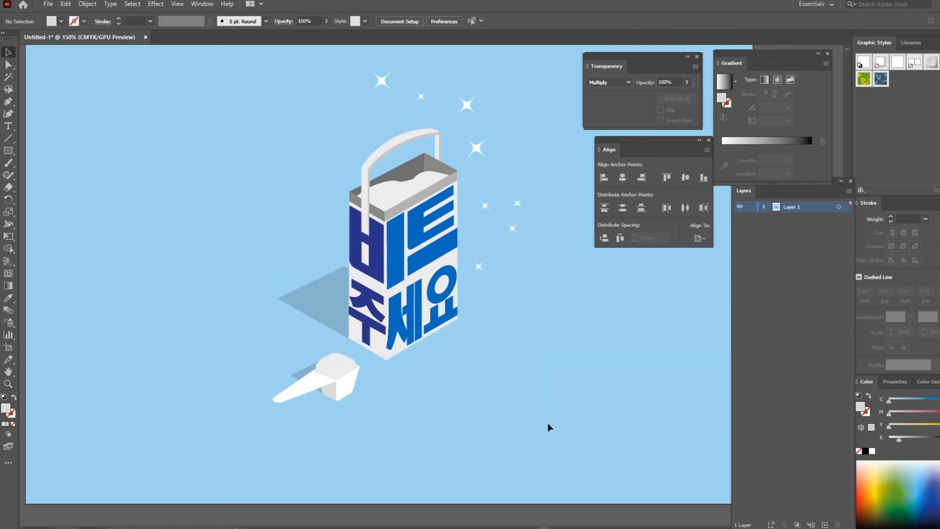
# Add anchor points to the scoop's shadow and pull its edge outward into a long strip following the handle
pyautogui.hotkey('ctrl', '+')
pyautogui.hotkey('ctrl', '+')
pyautogui.hotkey('ctrl', '+')
pyautogui.moveTo(484, 423); pyautogui.dragTo(752, 239)
pyautogui.click(376, 327)
pyautogui.click(9, 101)
pyautogui.click(64, 114)
pyautogui.click(344, 349)
pyautogui.click(329, 340)
pyautogui.click(337, 345)
pyautogui.press('a')
pyautogui.moveTo(329, 341); pyautogui.dragTo(245, 386)
pyautogui.click(269, 286)
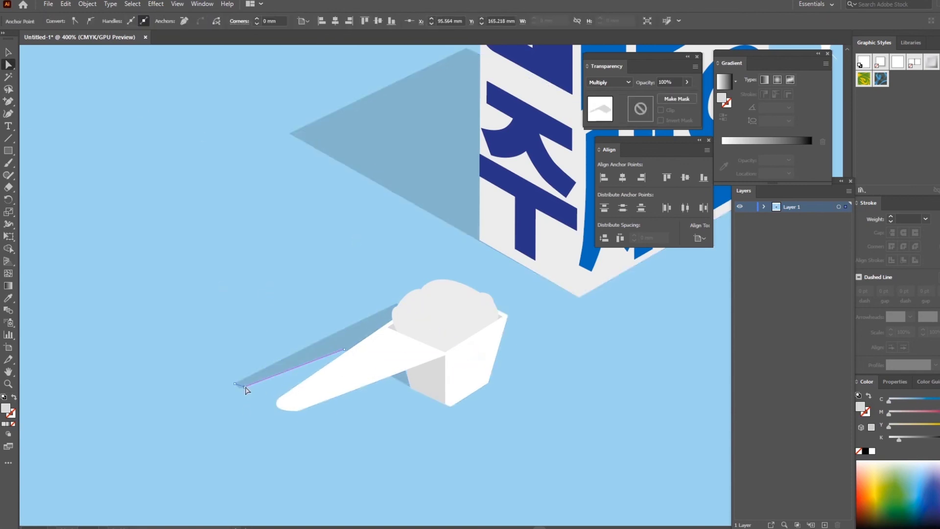
pyautogui.click(252, 179)
pyautogui.click(5, 53)
pyautogui.hotkey('ctrl', '-')
pyautogui.hotkey('ctrl', '-')
pyautogui.hotkey('ctrl', '-')
pyautogui.moveTo(619, 357); pyautogui.dragTo(484, 491)
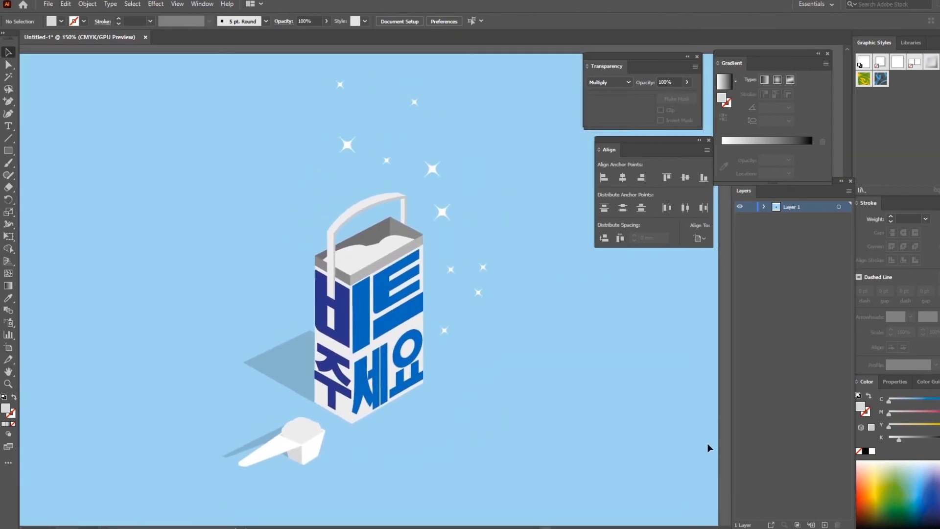
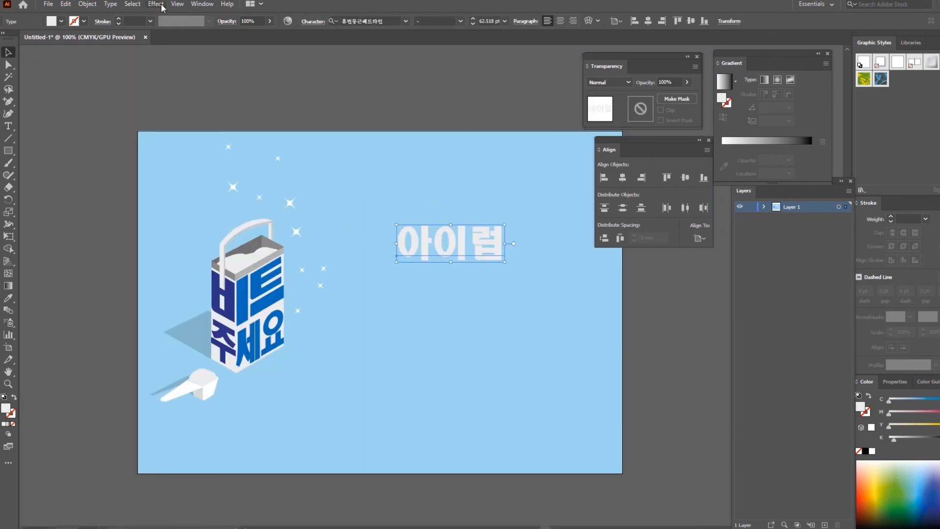
# Apply 3D Extrude & Bevel to the 아이럽 text with rotations of -21°, -33° and 12° and a 5 pt extrude depth
pyautogui.click(155, 3)
pyautogui.click(299, 63)
pyautogui.click(619, 169)
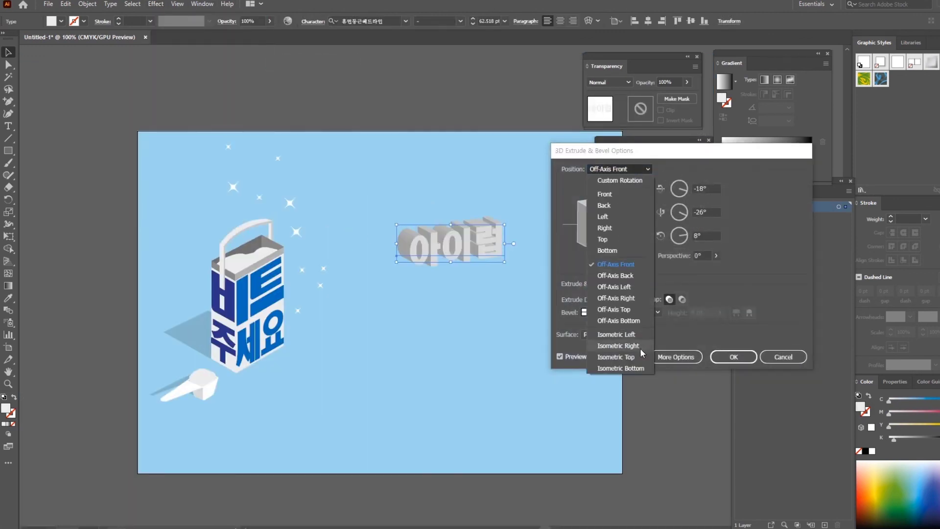
pyautogui.click(618, 346)
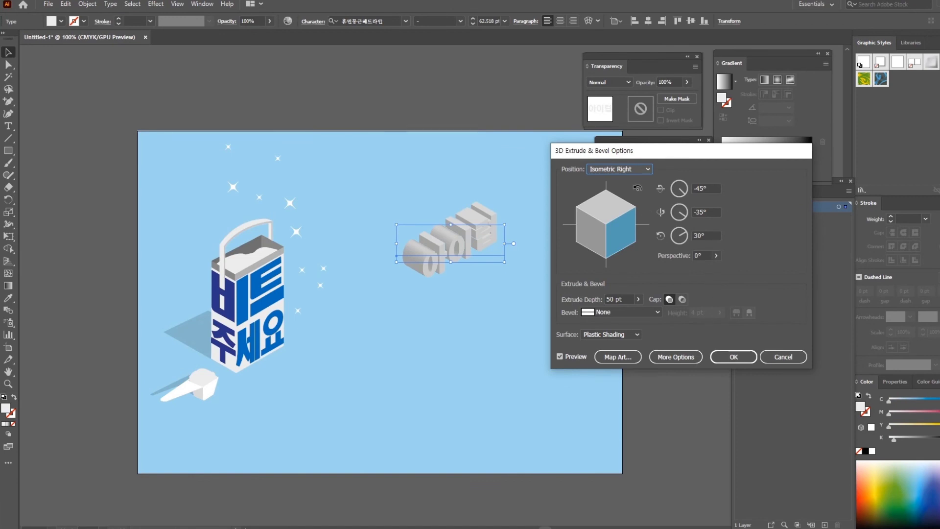
pyautogui.moveTo(621, 226); pyautogui.dragTo(585, 218)
pyautogui.moveTo(615, 299); pyautogui.dragTo(606, 299)
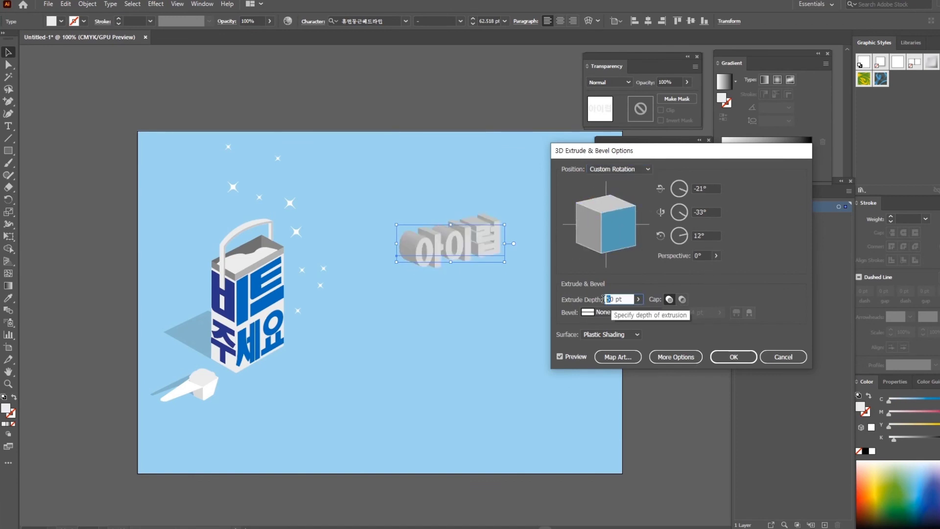
pyautogui.click(638, 299)
pyautogui.click(615, 298)
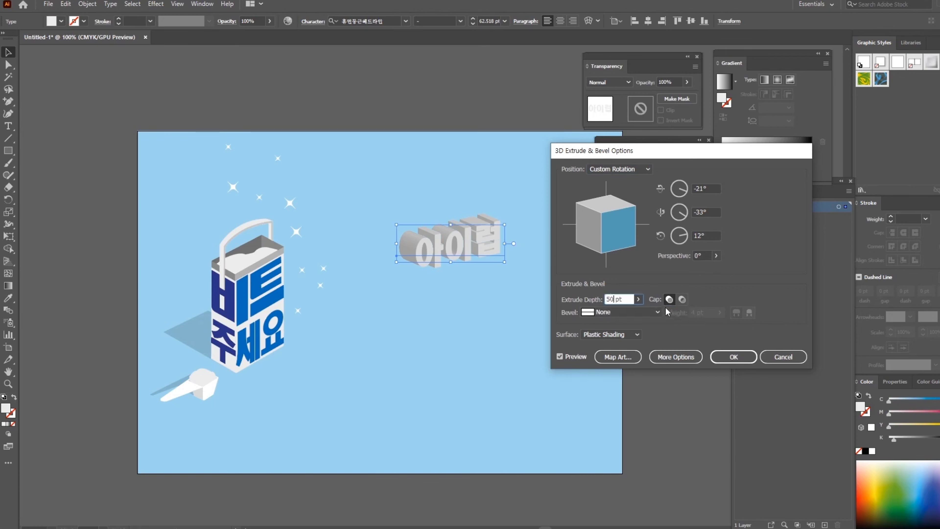
pyautogui.click(667, 324)
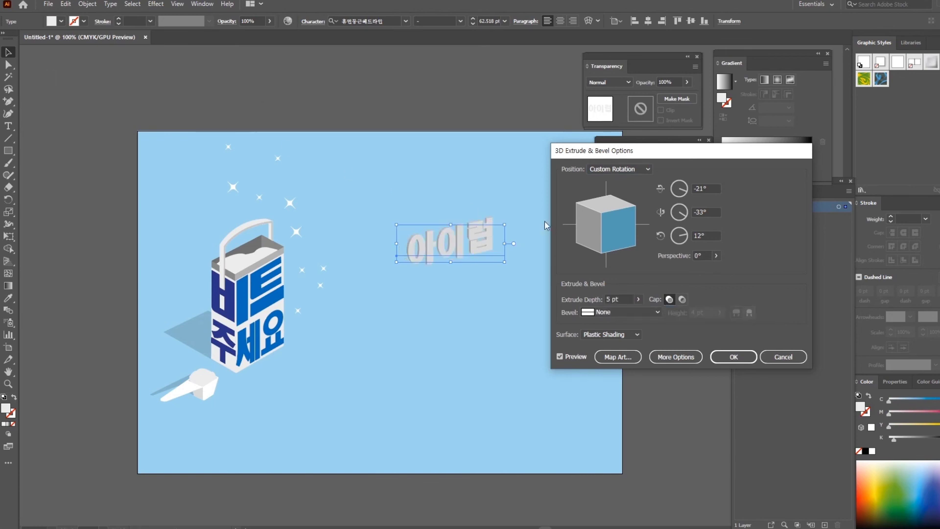
pyautogui.click(733, 357)
# Add a separate text object reading 우유 below the extruded 아이럽 lettering
pyautogui.click(8, 126)
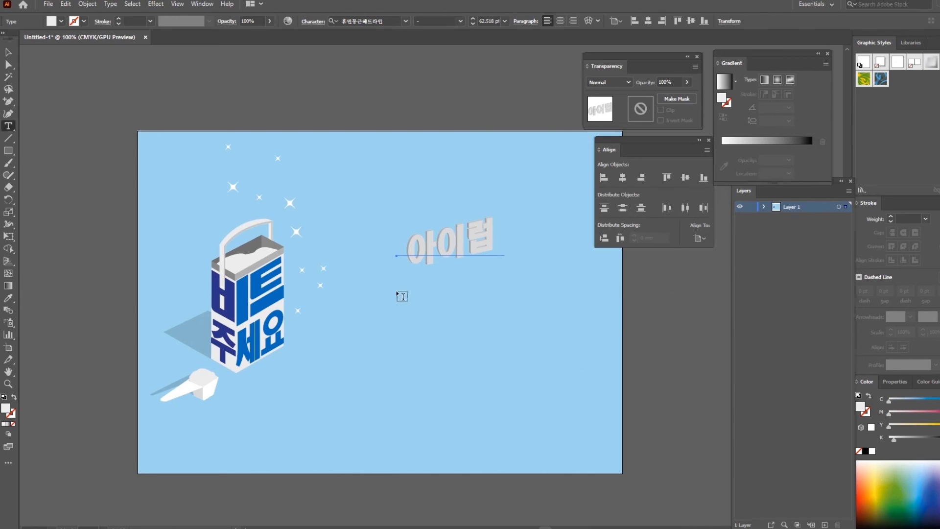
pyautogui.click(431, 316)
pyautogui.write('우유')
pyautogui.press('Escape')
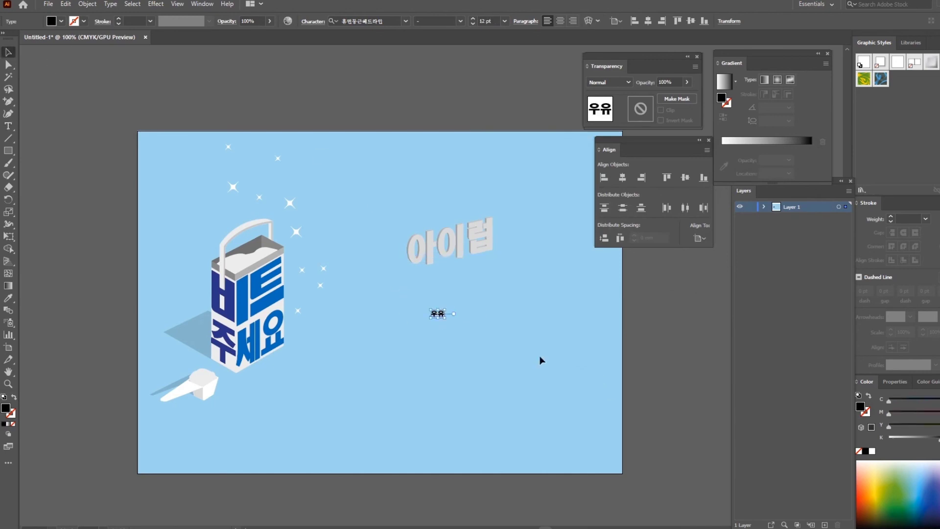
# Enlarge the 우유 text to about 72 pt and fill it with blue
pyautogui.moveTo(445, 319); pyautogui.dragTo(466, 317)
pyautogui.click(8, 126)
pyautogui.moveTo(428, 292); pyautogui.dragTo(552, 201)
pyautogui.click(61, 21)
pyautogui.click(77, 47)
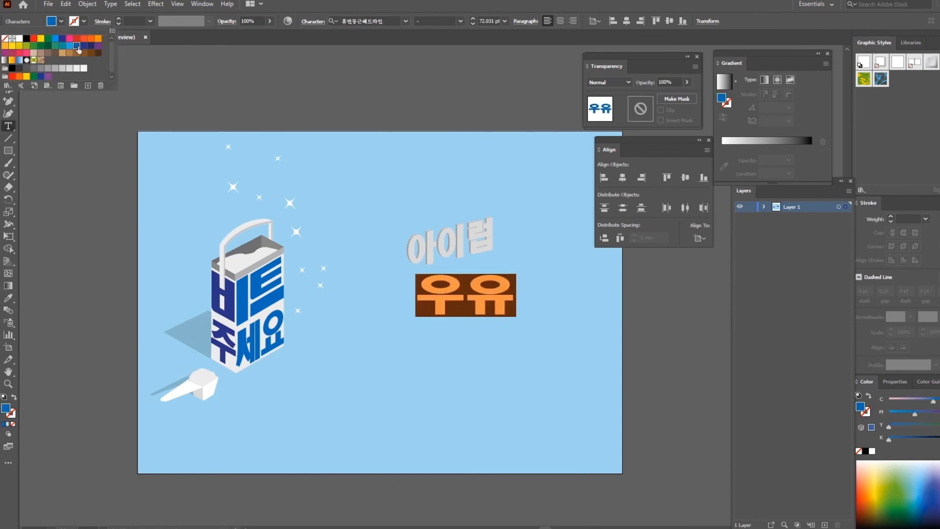
pyautogui.click(359, 2)
pyautogui.click(9, 52)
# Apply 3D Extrude & Bevel to the 우유 text with rotations of -3°, -33° and 14° and a 5 pt extrude depth
pyautogui.click(177, 4)
pyautogui.moveTo(158, 4)
pyautogui.moveTo(184, 62)
pyautogui.click(323, 64)
pyautogui.click(613, 298)
pyautogui.press('BackSpace')
pyautogui.press('Tab')
pyautogui.click(492, 285)
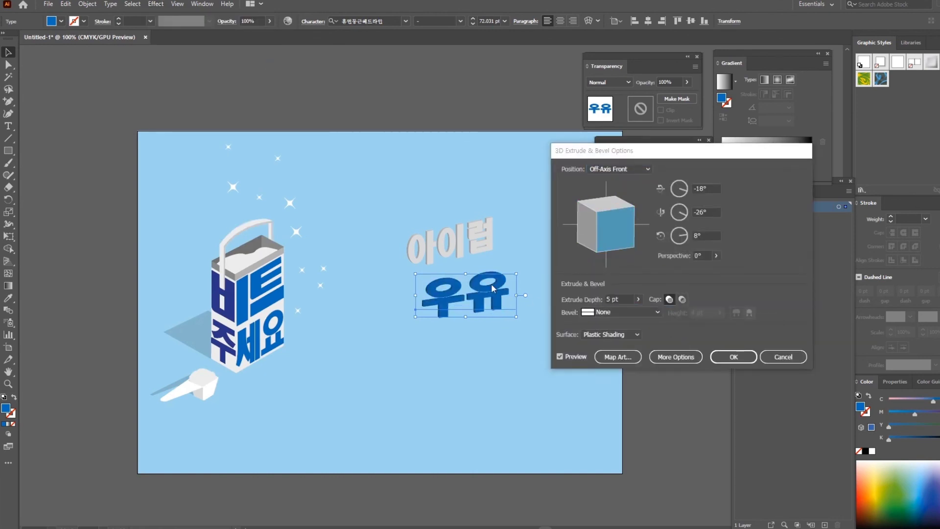
pyautogui.moveTo(587, 241)
pyautogui.mouseDown()
pyautogui.moveTo(618, 211)
pyautogui.moveTo(586, 242)
pyautogui.mouseUp()
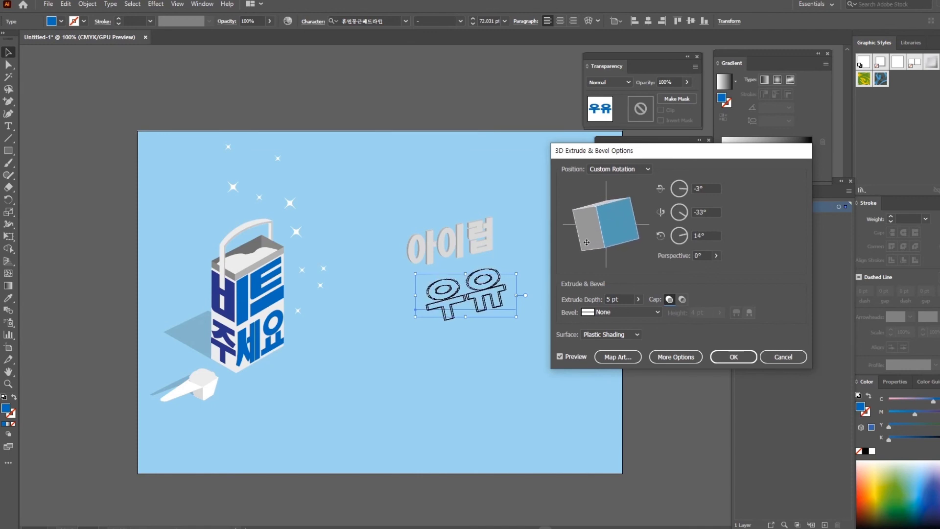
pyautogui.click(733, 356)
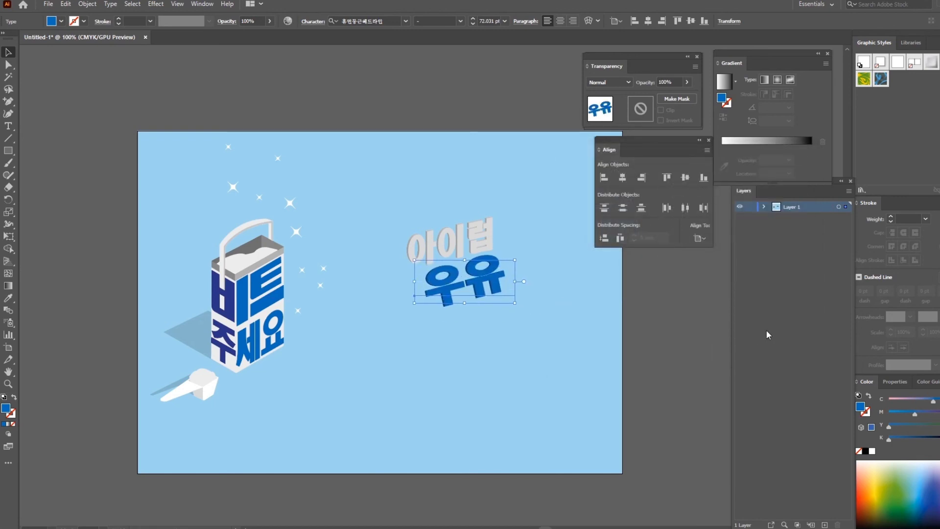
# Enlarge the extruded 우유 lettering to about 79 pt and rotate it slightly clockwise
pyautogui.moveTo(417, 304); pyautogui.dragTo(409, 319)
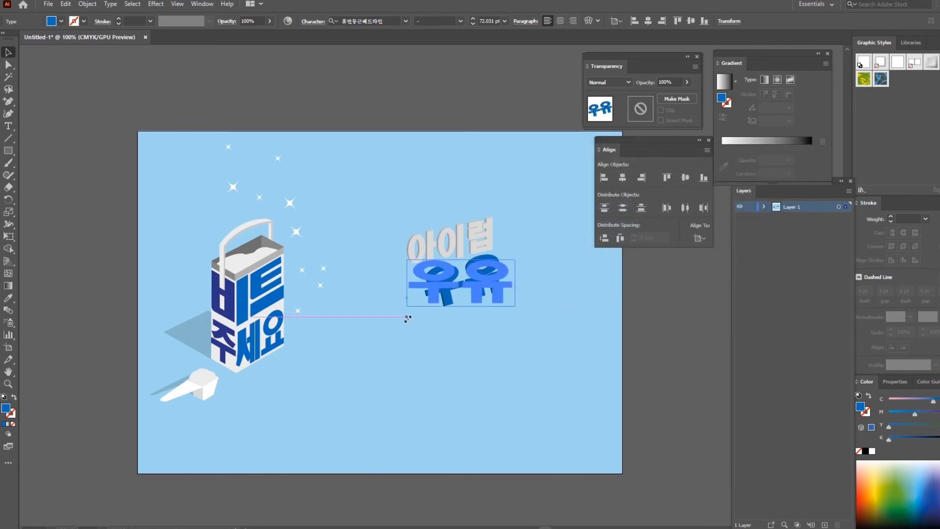
pyautogui.moveTo(522, 254); pyautogui.dragTo(523, 256)
pyautogui.press('Right')
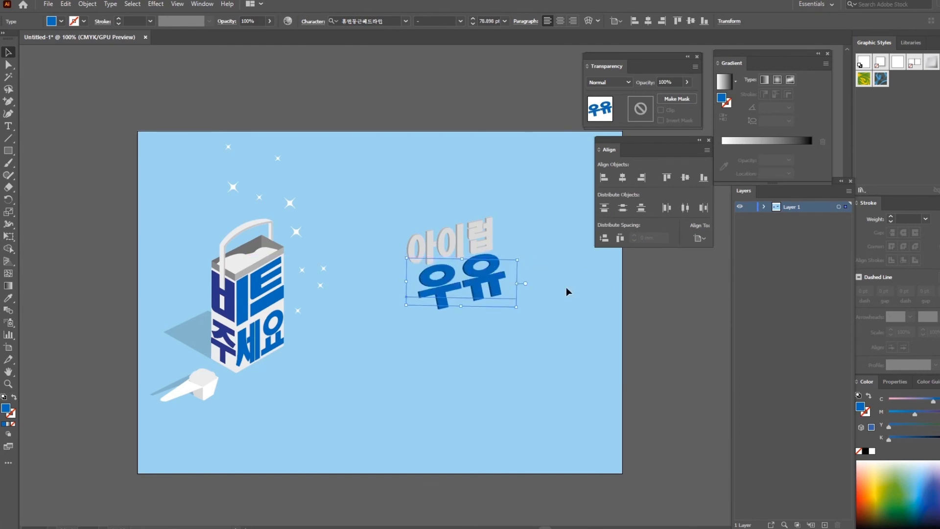
# Nudge the 우유 lettering slightly up and to the right so it sits close beneath 아이럽
pyautogui.click(565, 287)
pyautogui.click(501, 284)
pyautogui.press('Up')
pyautogui.press('Right')
pyautogui.press('Right')
pyautogui.press('Up')
pyautogui.click(561, 287)
# Draw a closed triangle about 27 mm wide and 27 mm high beside the left edge of 우유 with the Pen tool
pyautogui.moveTo(9, 102); pyautogui.dragTo(48, 105)
pyautogui.click(48, 104)
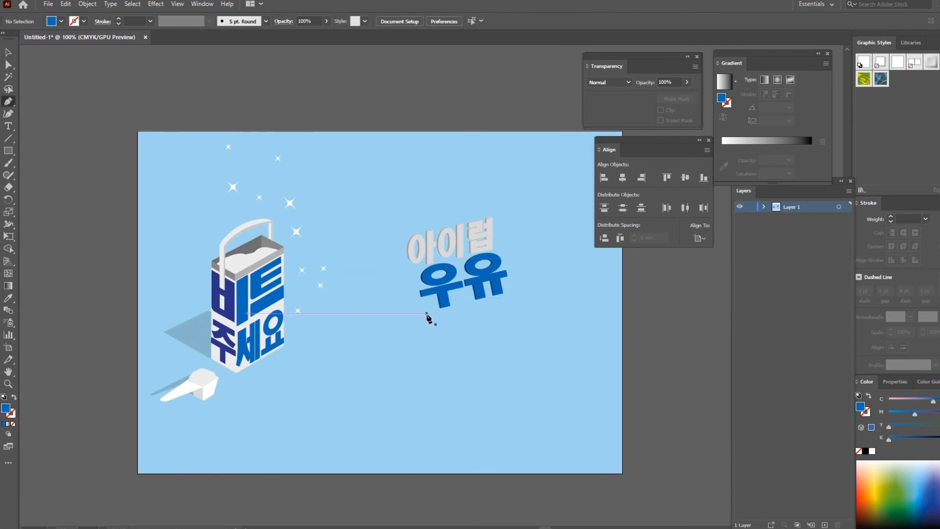
pyautogui.click(426, 312)
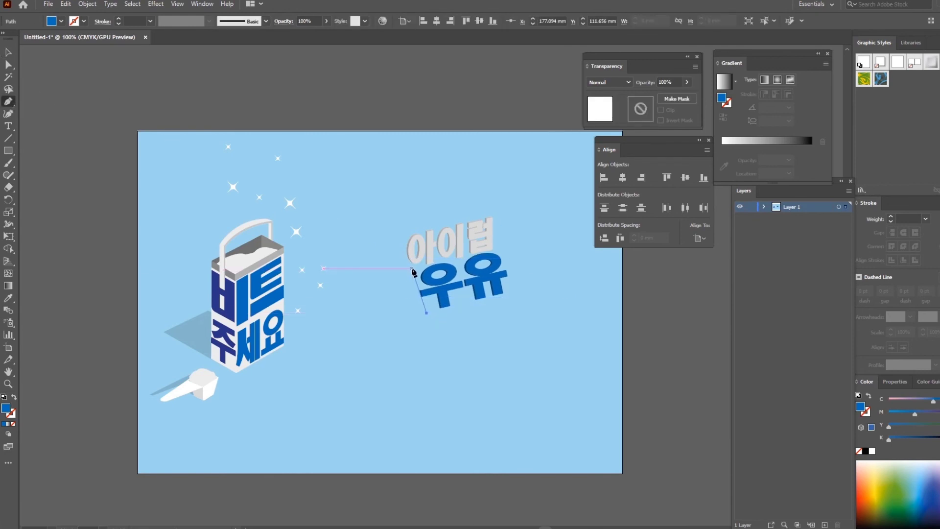
pyautogui.click(411, 269)
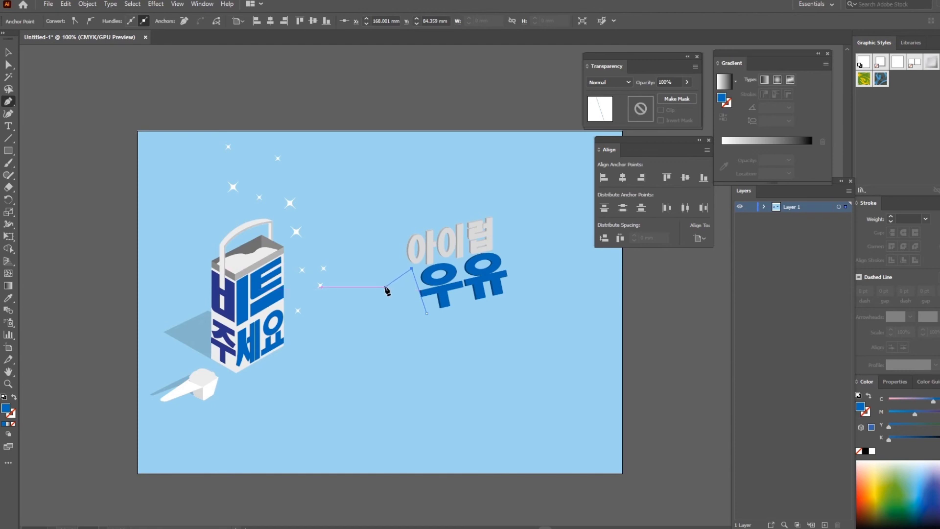
pyautogui.click(381, 285)
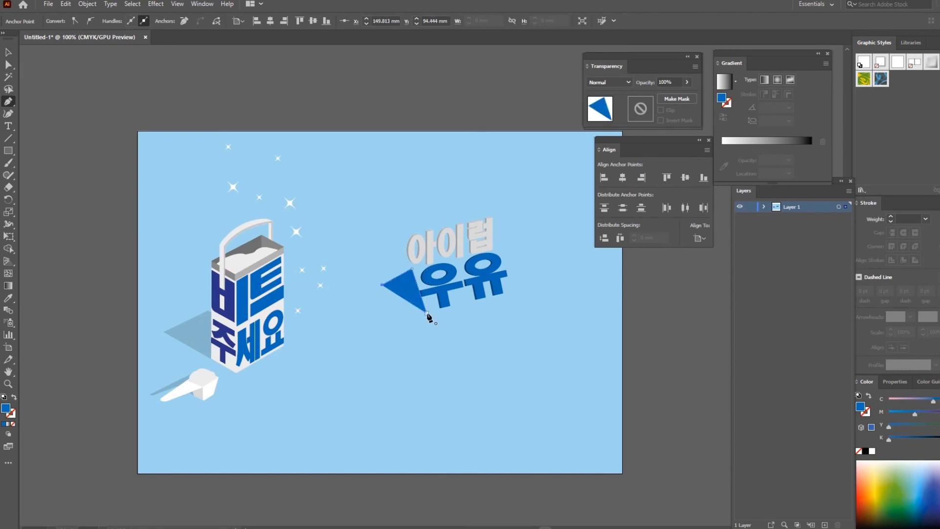
pyautogui.click(427, 313)
# Fill the triangle beside 우유 with a lighter blue
pyautogui.click(8, 52)
pyautogui.click(61, 21)
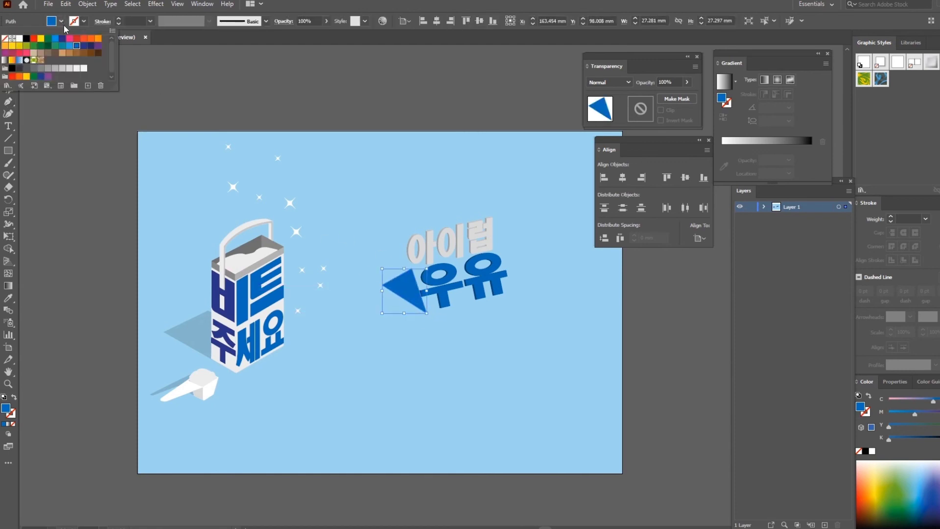
pyautogui.click(69, 46)
pyautogui.click(334, 103)
# Draw a narrow triangle over the light blue one's upper part, sharing its left tip and top corner, with the Pen tool
pyautogui.click(8, 102)
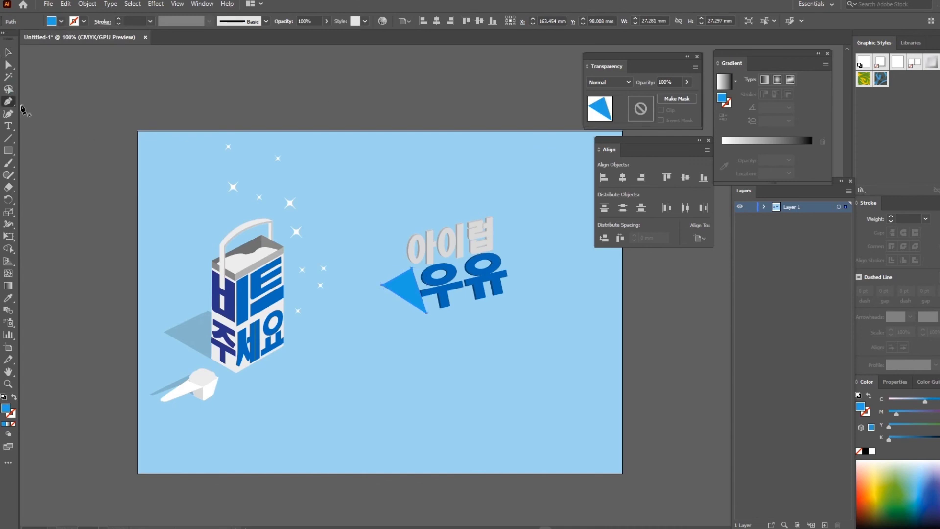
pyautogui.click(415, 278)
pyautogui.hotkey('ctrl', 'z')
pyautogui.click(415, 279)
pyautogui.hotkey('ctrl', 'z')
pyautogui.click(413, 277)
pyautogui.click(383, 285)
pyautogui.click(411, 269)
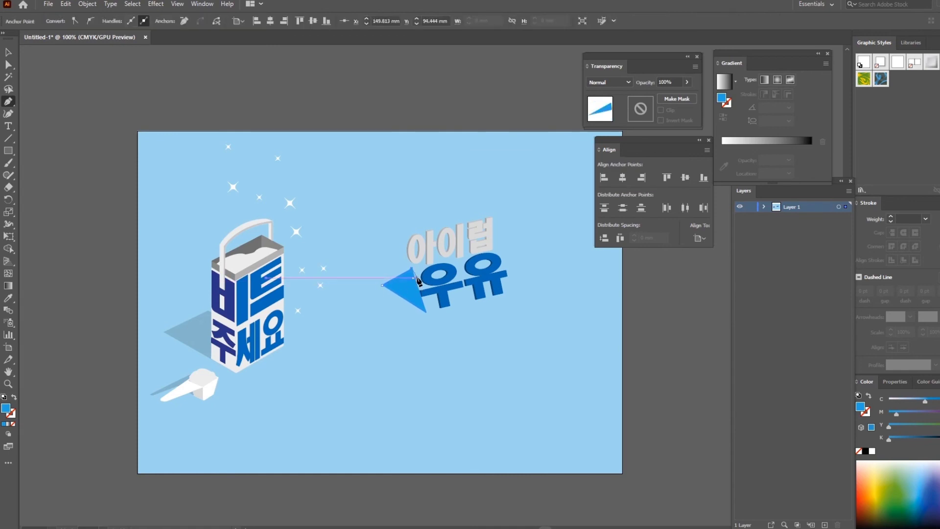
pyautogui.hotkey('ctrl', '+')
pyautogui.hotkey('ctrl', '+')
pyautogui.hotkey('ctrl', '+')
pyautogui.hotkey('ctrl', '+')
pyautogui.hotkey('ctrl', '+')
pyautogui.hotkey('ctrl', '+')
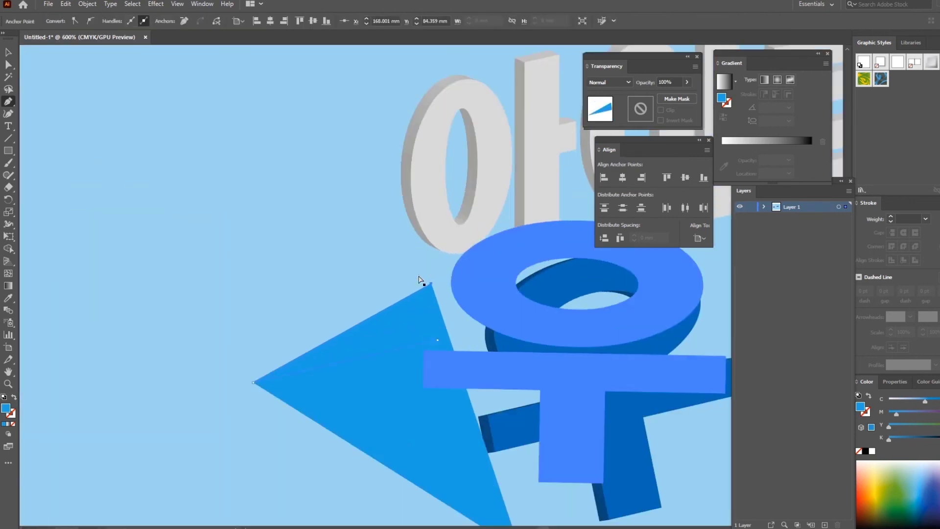
pyautogui.click(452, 357)
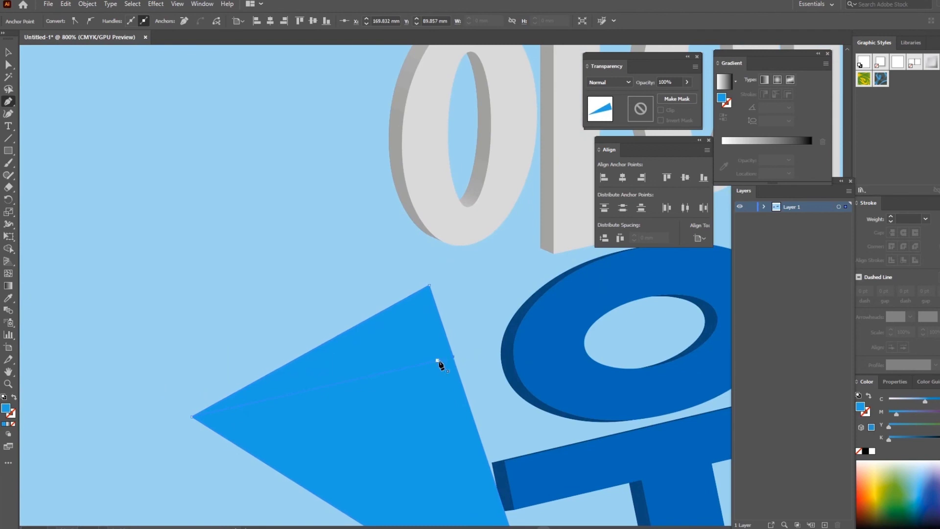
# Fill the narrow upper triangle with the darker blue of the 우유 lettering
pyautogui.press('v')
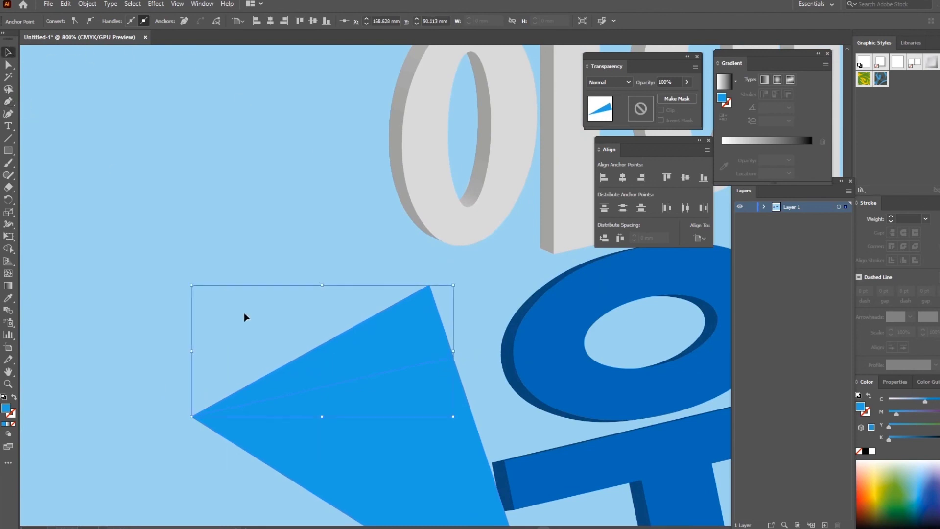
pyautogui.click(339, 351)
pyautogui.click(61, 22)
pyautogui.click(75, 47)
pyautogui.click(312, 181)
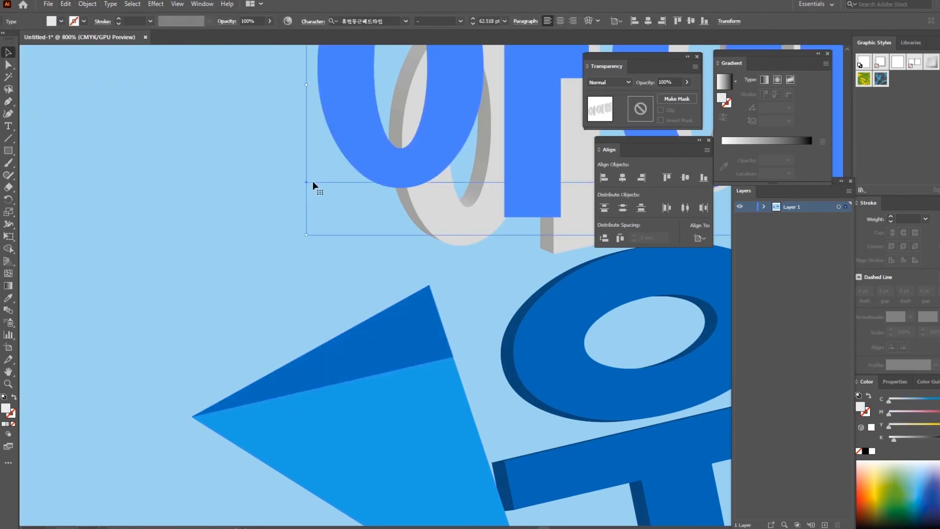
# Draw a six-point light gray carton body below 우유, starting and closing at the blue triangle's left tip
pyautogui.hotkey('ctrl', '-')
pyautogui.hotkey('ctrl', '-')
pyautogui.hotkey('ctrl', '-')
pyautogui.hotkey('ctrl', '-')
pyautogui.hotkey('ctrl', '-')
pyautogui.hotkey('ctrl', '-')
pyautogui.moveTo(421, 342); pyautogui.dragTo(416, 301)
pyautogui.click(435, 358)
pyautogui.click(8, 102)
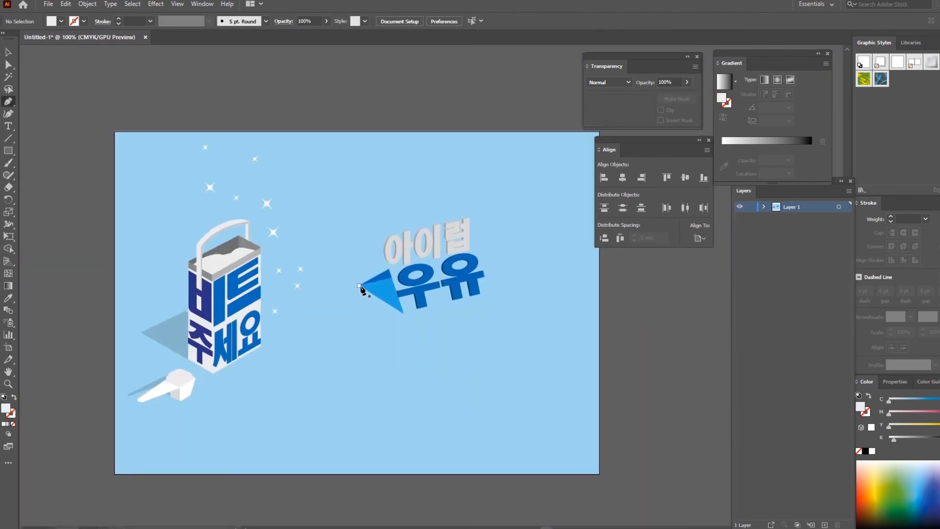
pyautogui.click(359, 286)
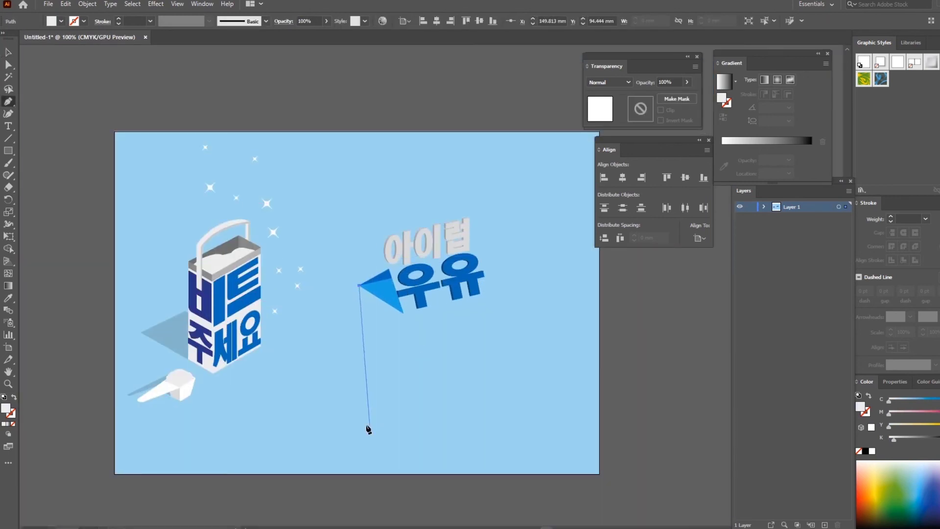
pyautogui.click(360, 382)
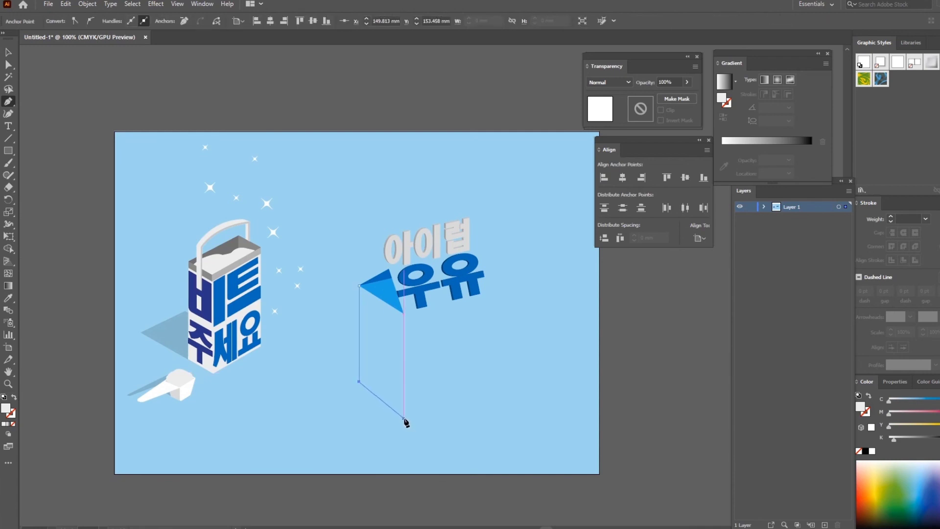
pyautogui.click(404, 418)
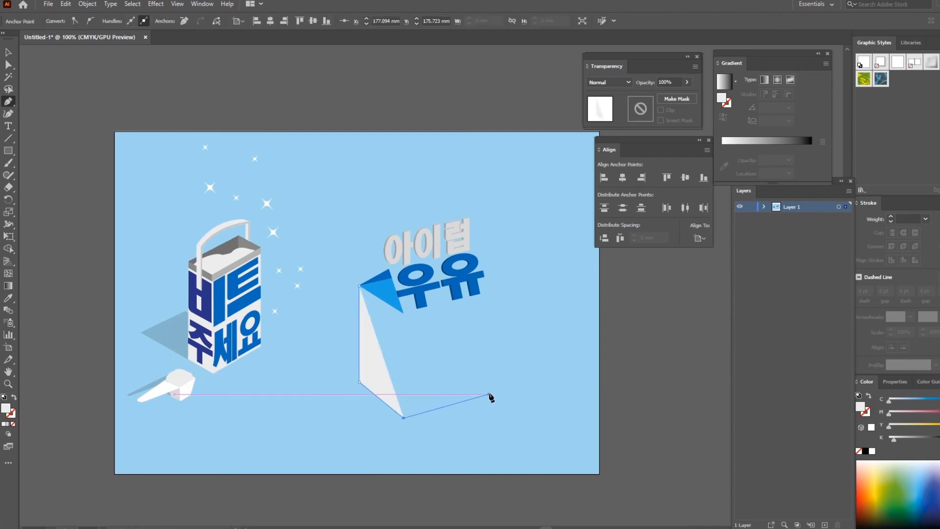
pyautogui.click(488, 397)
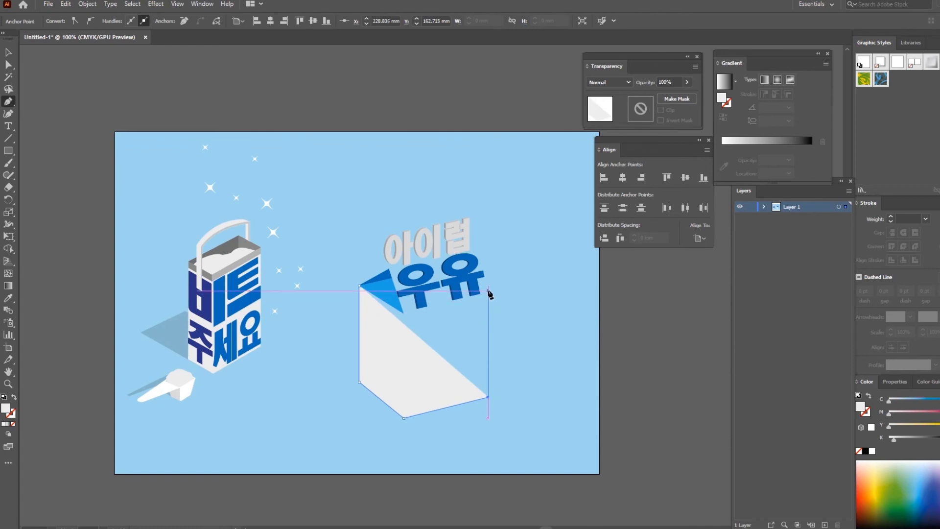
pyautogui.click(488, 290)
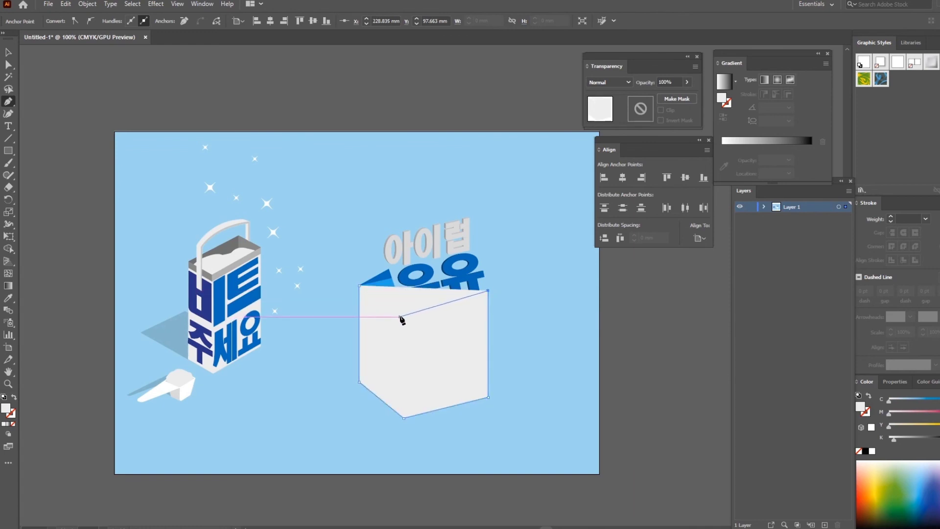
pyautogui.click(399, 316)
pyautogui.click(359, 285)
# Move the carton body's inner top anchor onto the lower tip of the light blue triangle
pyautogui.click(9, 65)
pyautogui.click(417, 229)
pyautogui.click(402, 321)
pyautogui.moveTo(400, 317); pyautogui.dragTo(404, 313)
pyautogui.click(531, 312)
pyautogui.click(404, 418)
pyautogui.click(509, 337)
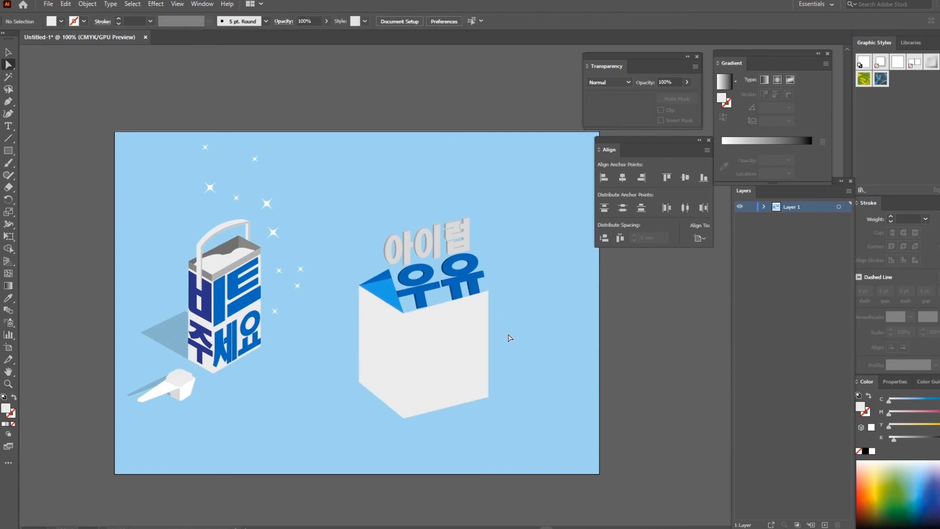
# Draw the carton's left side face as a closed four-point shape about 27 mm wide and 81 mm high
pyautogui.click(11, 103)
pyautogui.click(403, 417)
pyautogui.click(404, 314)
pyautogui.click(359, 286)
pyautogui.click(359, 382)
pyautogui.click(404, 417)
# Fill the carton's left side face with a slightly darker gray than the front
pyautogui.press('v')
pyautogui.click(387, 342)
pyautogui.click(61, 22)
pyautogui.click(129, 69)
pyautogui.click(522, 194)
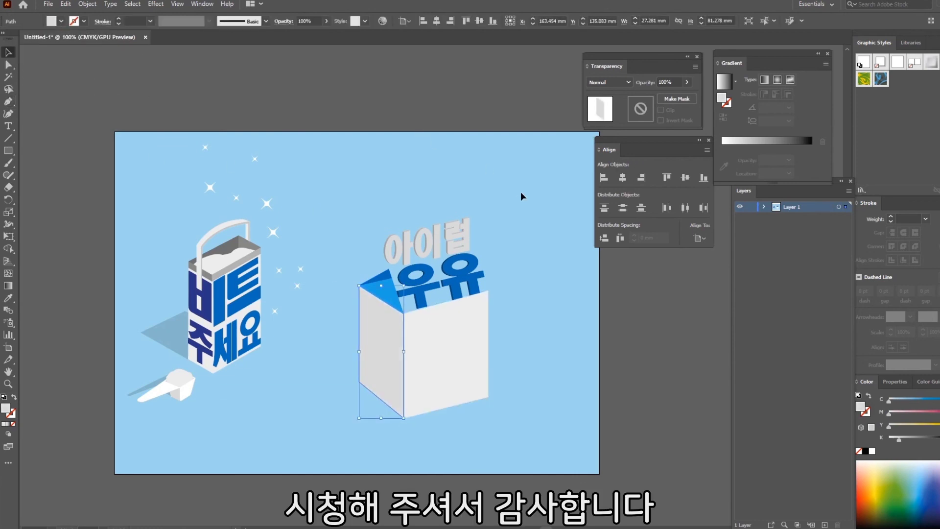
# Move the whole milk carton together with the 아이럽 우유 lettering up and to the left on the artboard
pyautogui.click(538, 351)
pyautogui.moveTo(549, 428); pyautogui.dragTo(382, 227)
pyautogui.moveTo(435, 343); pyautogui.dragTo(408, 291)
pyautogui.click(553, 352)
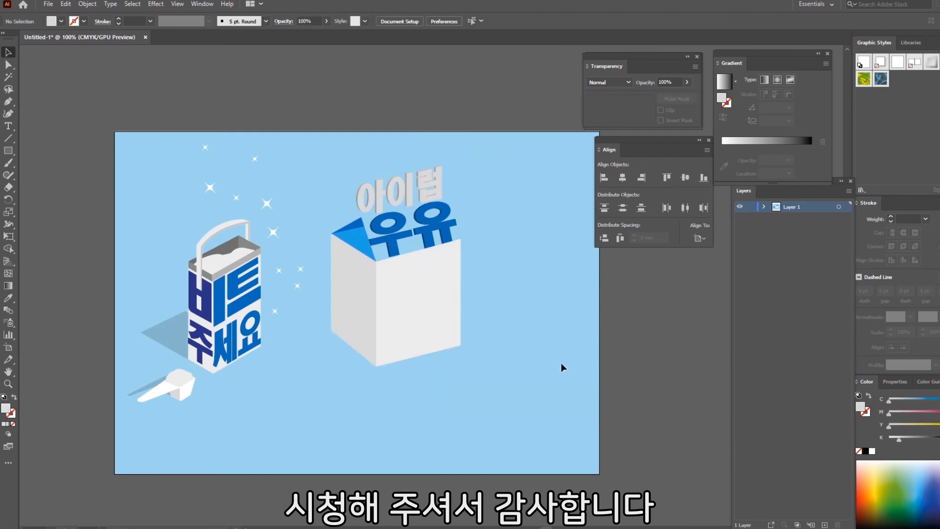